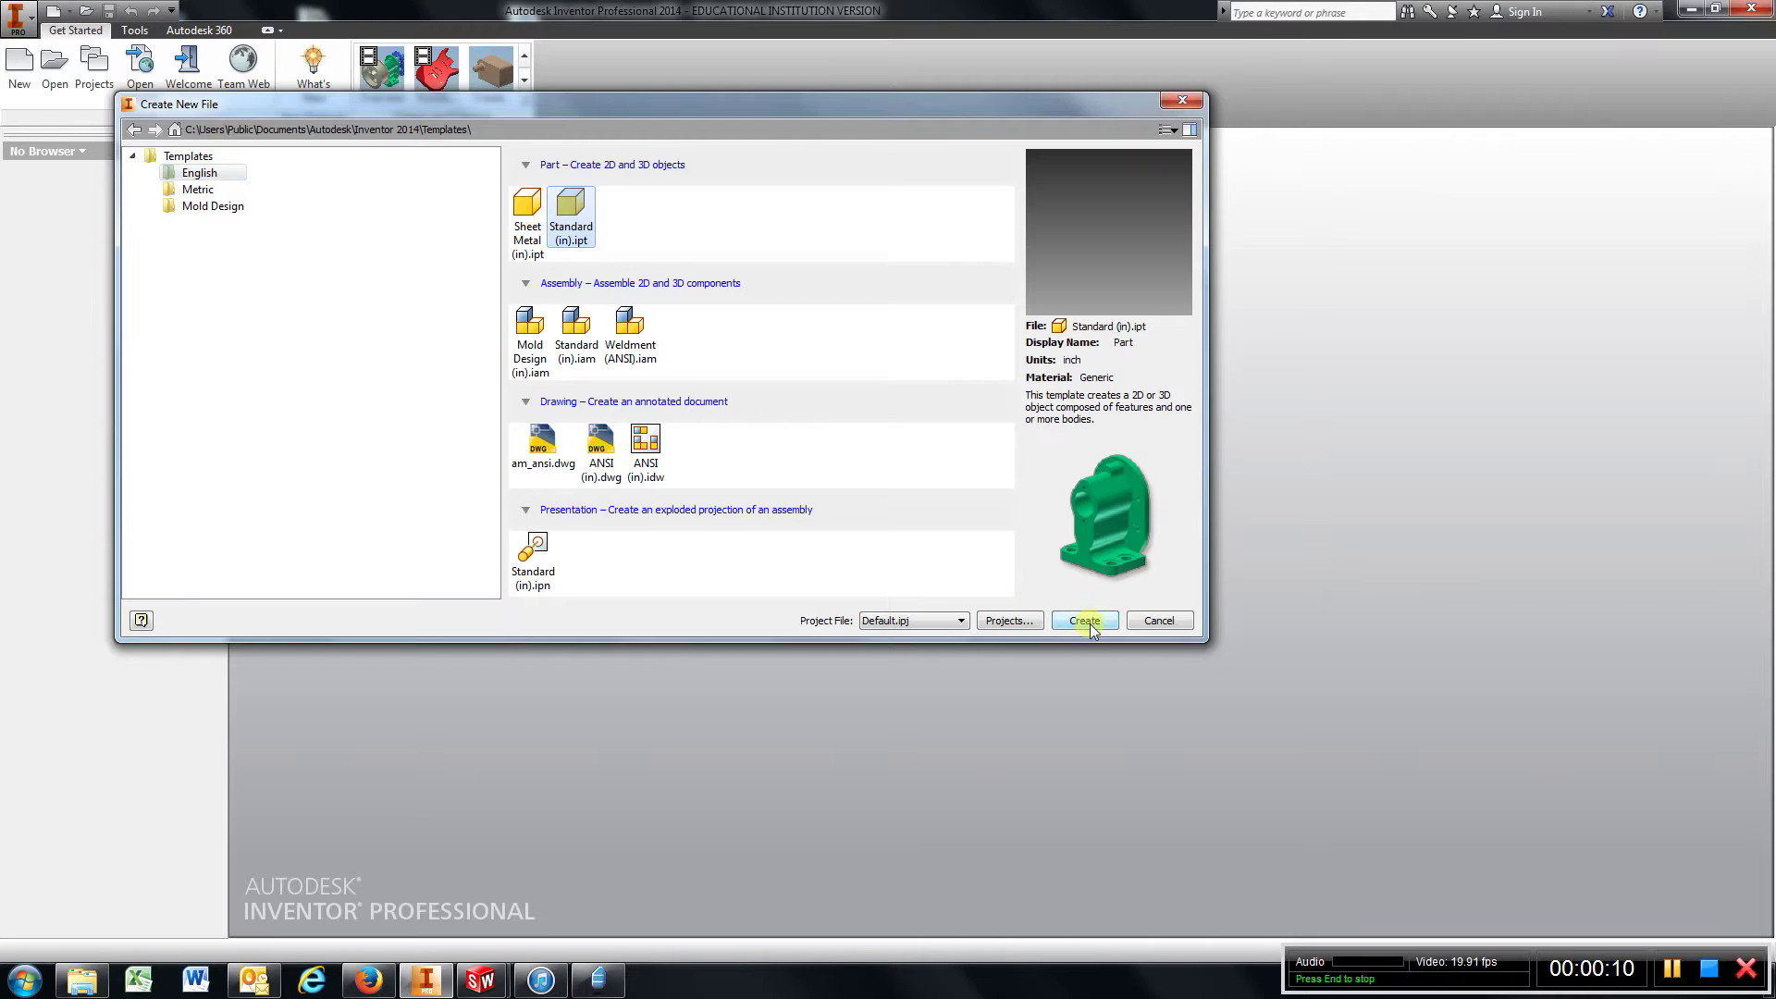
# Step: Create a part from the Standard (in).ipt template and start a 2D sketch on the XY plane
pyautogui.click(1087, 621)
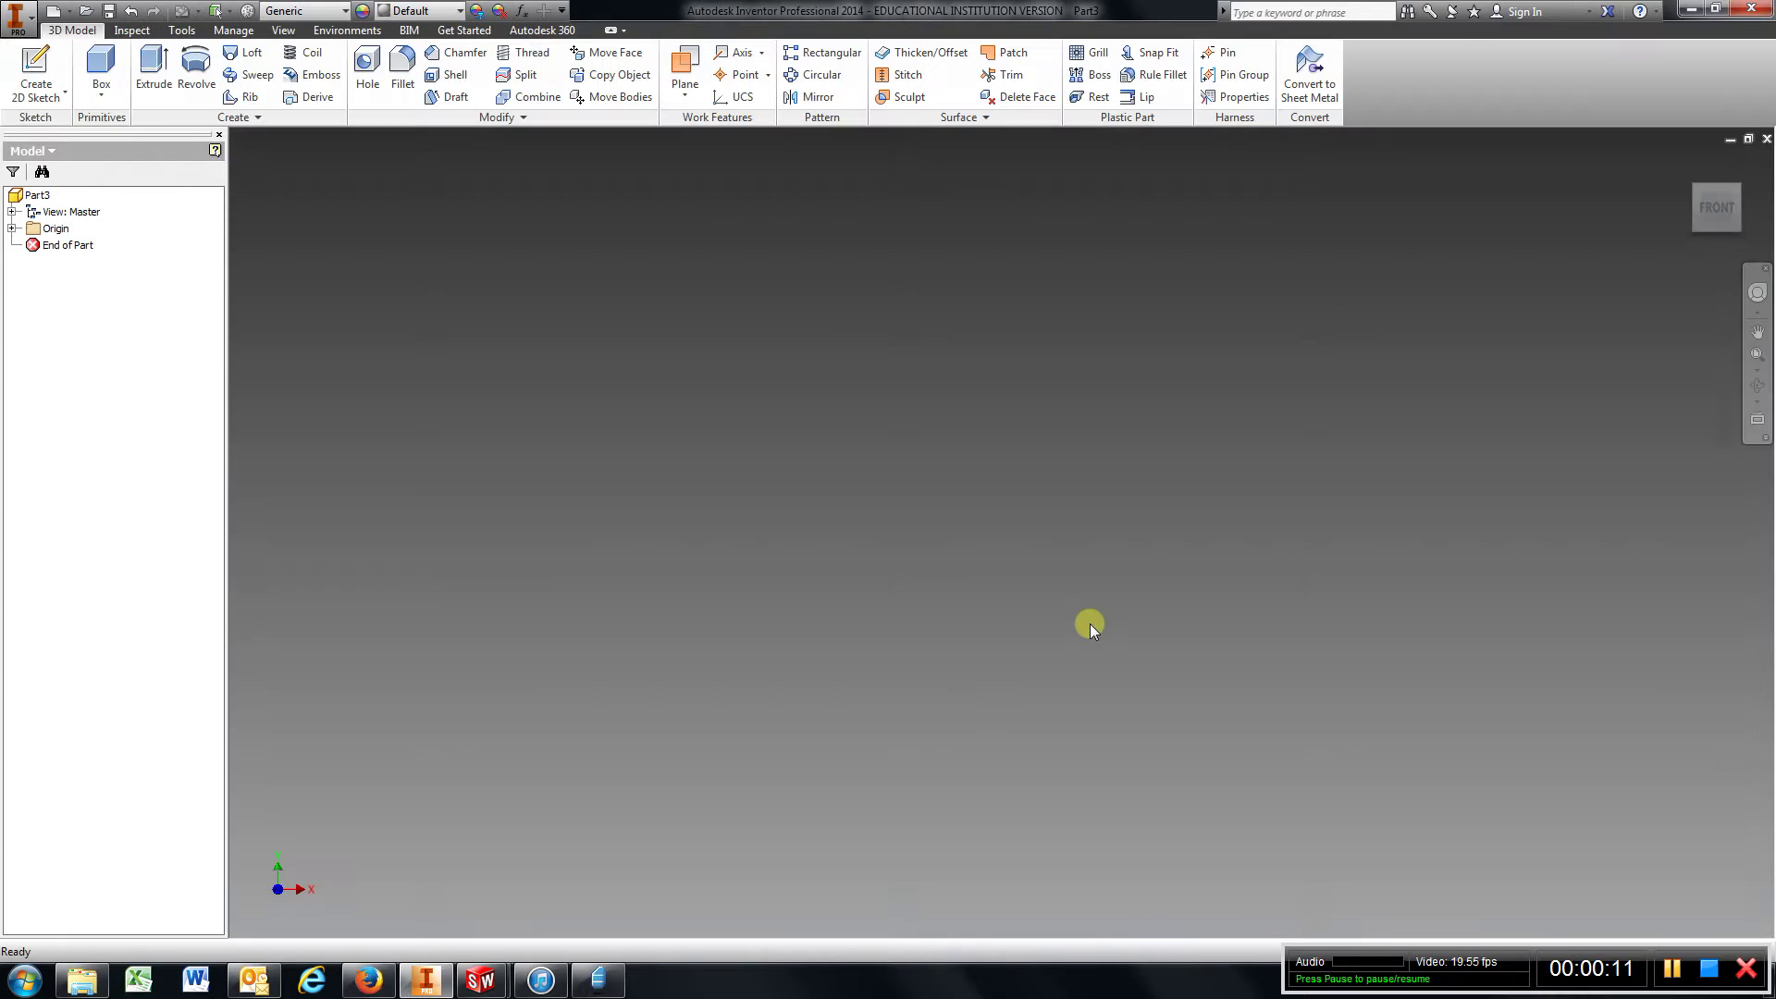
pyautogui.click(12, 228)
pyautogui.click(35, 69)
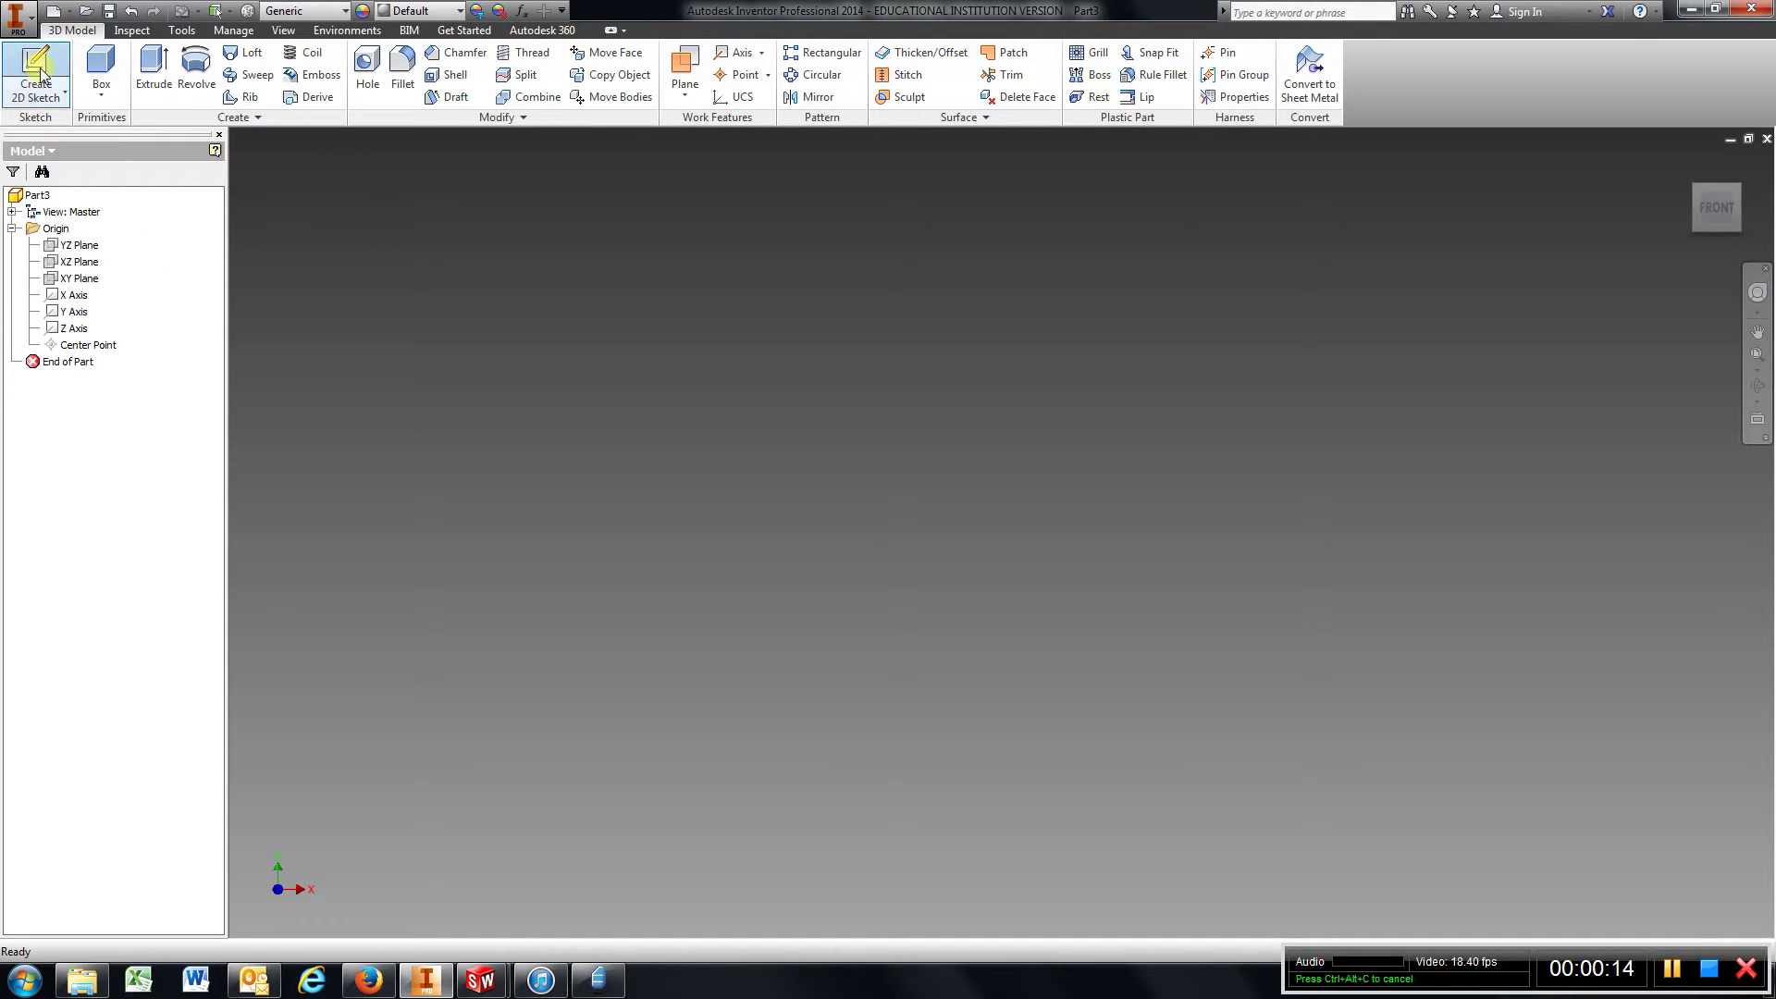
pyautogui.click(886, 274)
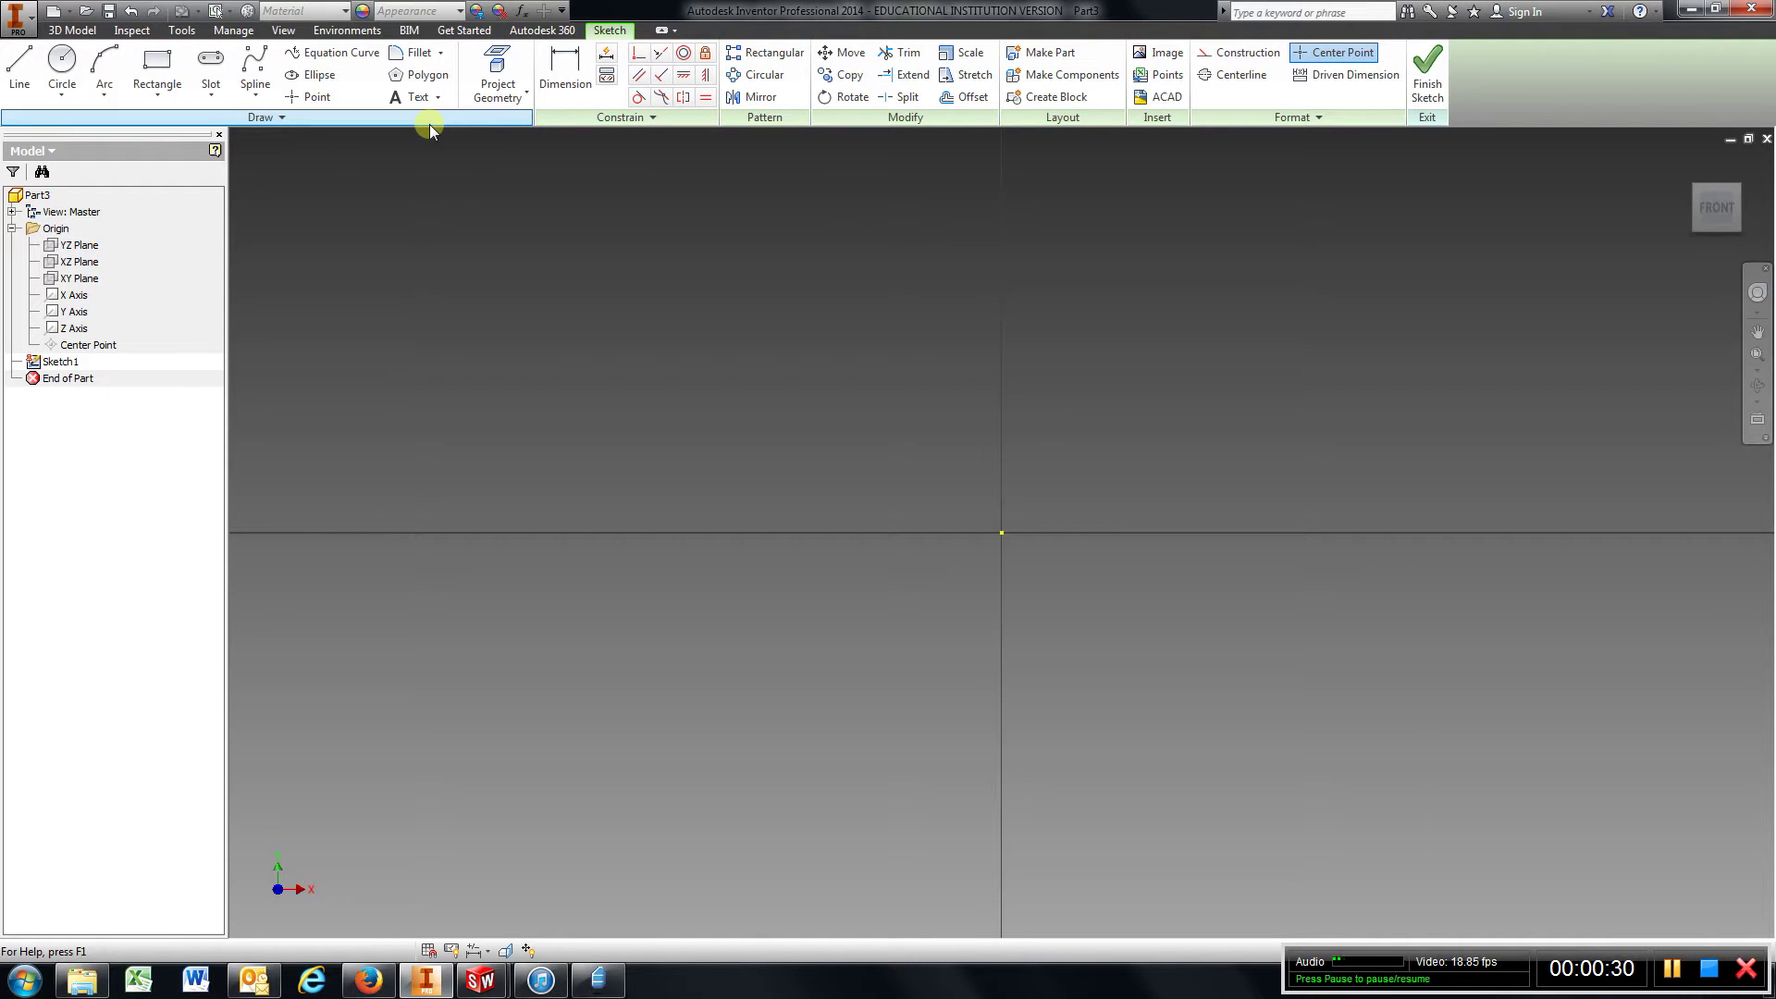
# Step: Draw a circle centred on the origin with a diameter of .875*2 in
pyautogui.click(62, 63)
pyautogui.click(1004, 530)
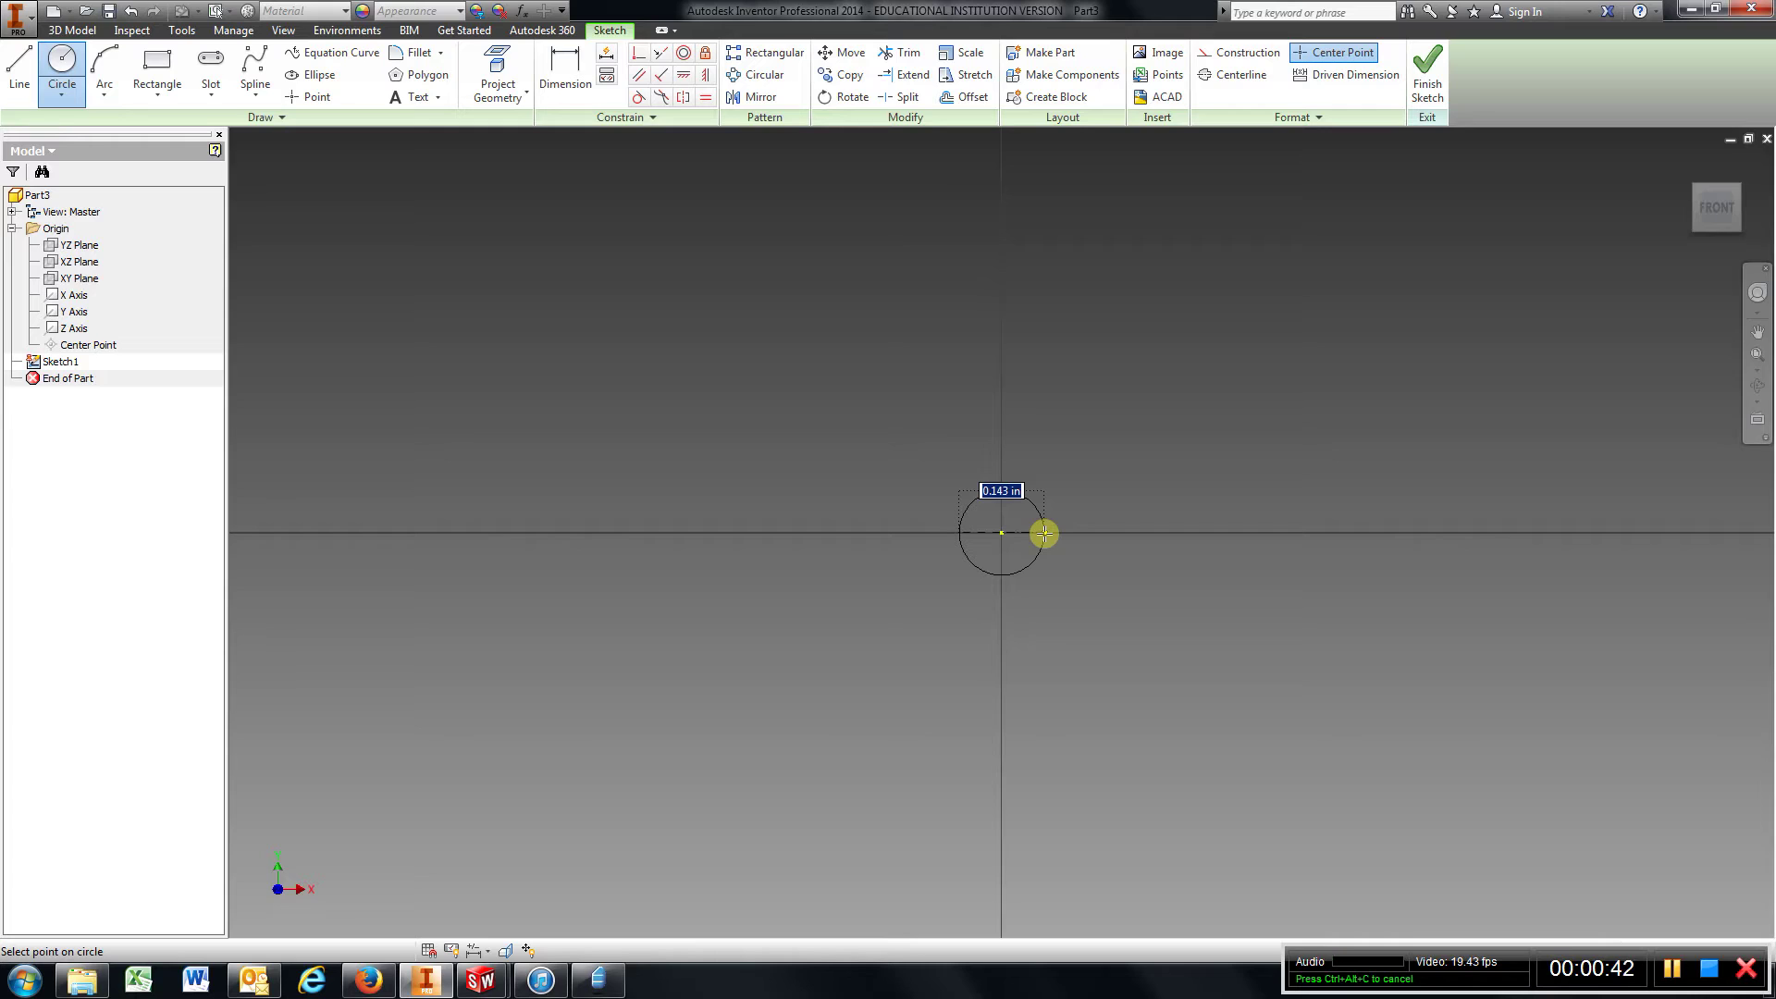
pyautogui.write('.875*2')
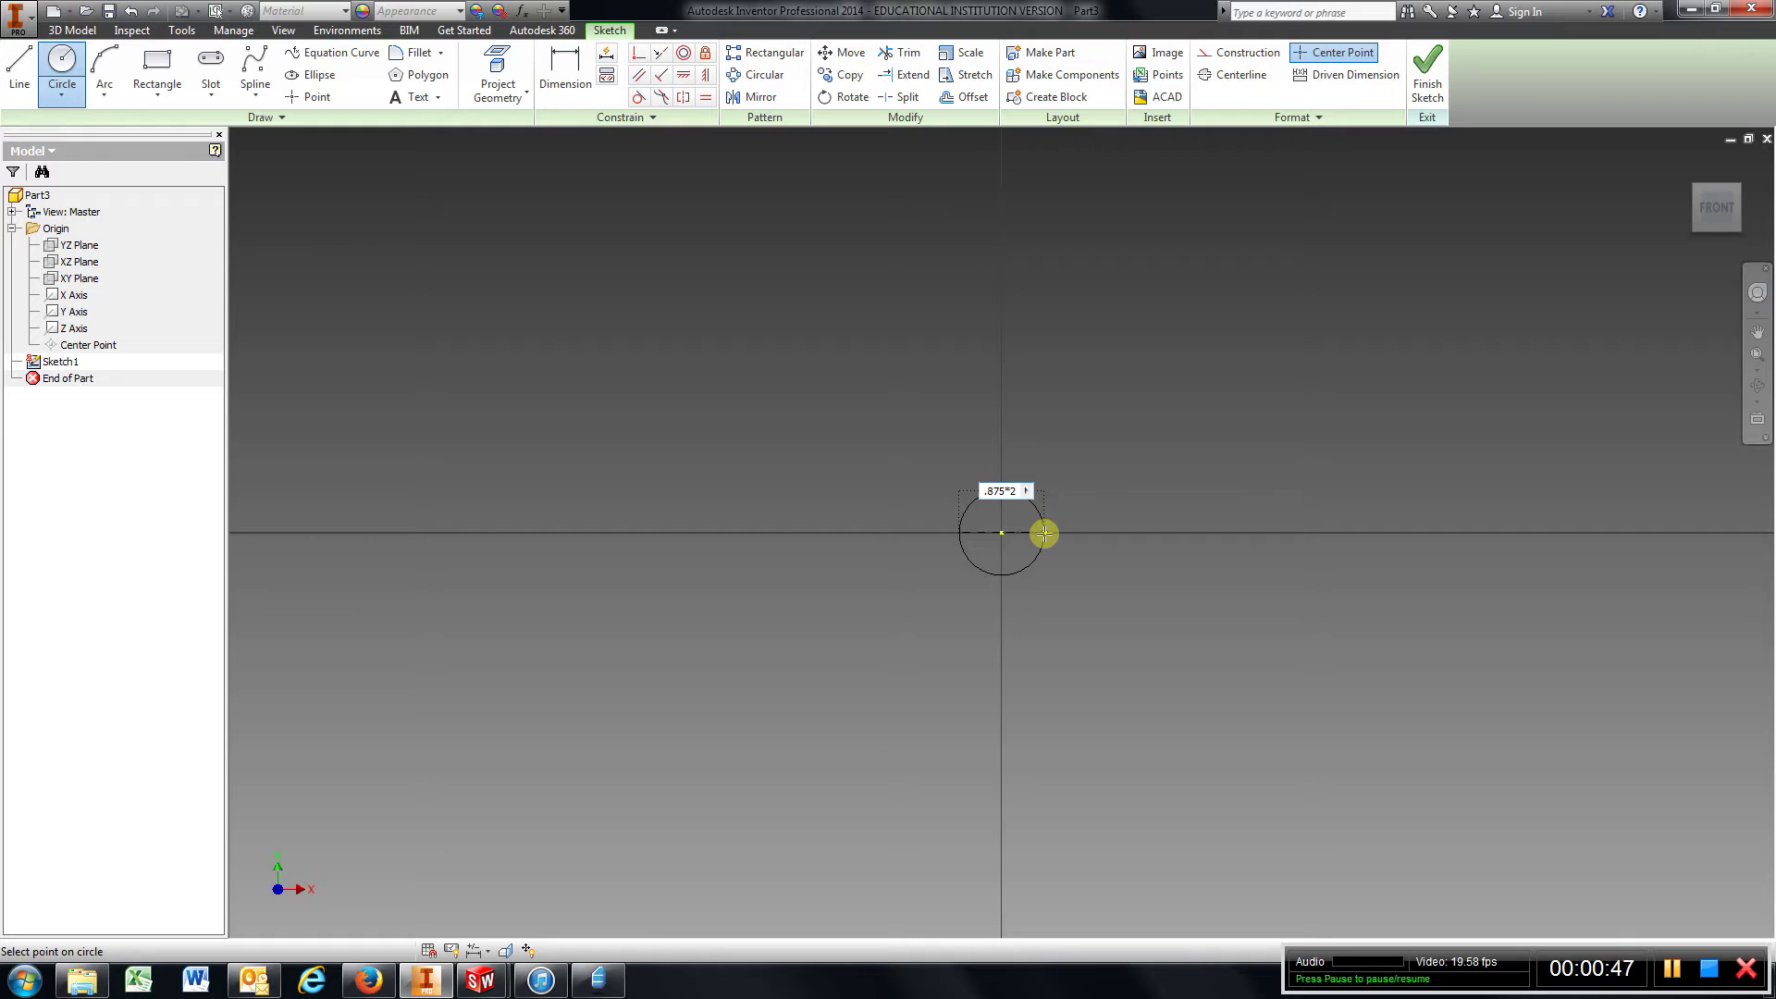
pyautogui.press('Return')
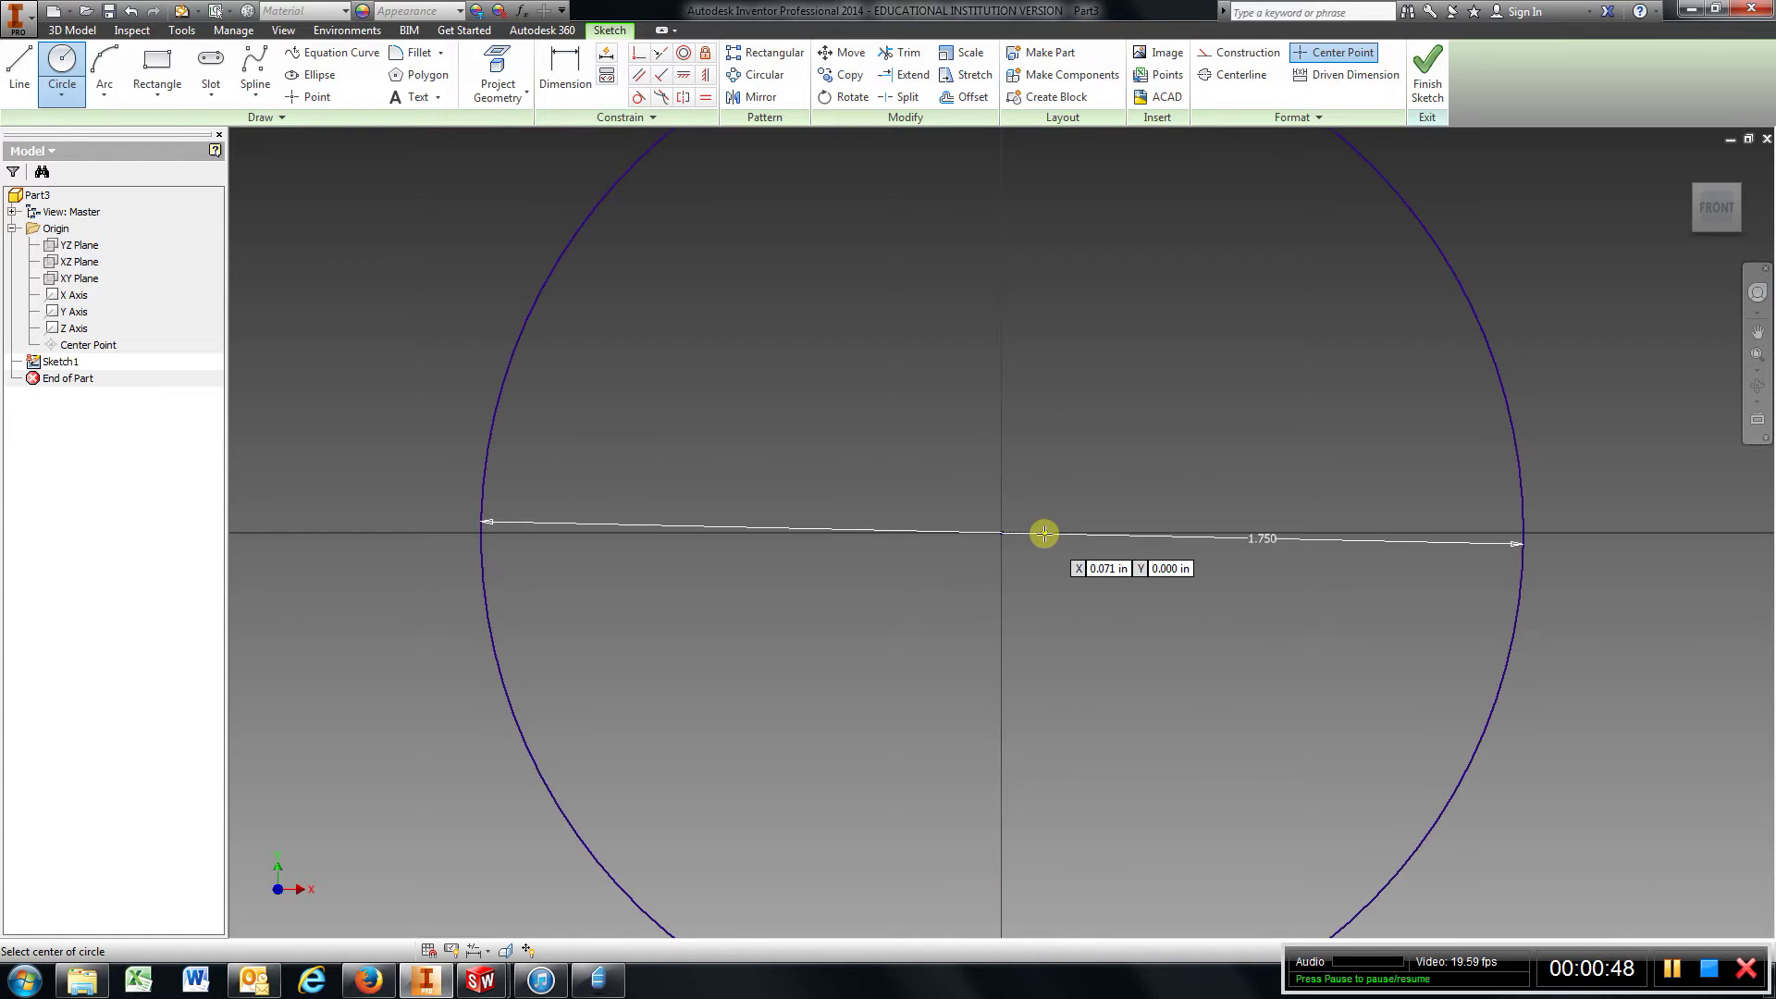
# Step: Draw two level circles below the centre circle, the right one .625*2 in and the left one 1.25 in in diameter
pyautogui.scroll(-8, 1044, 534)
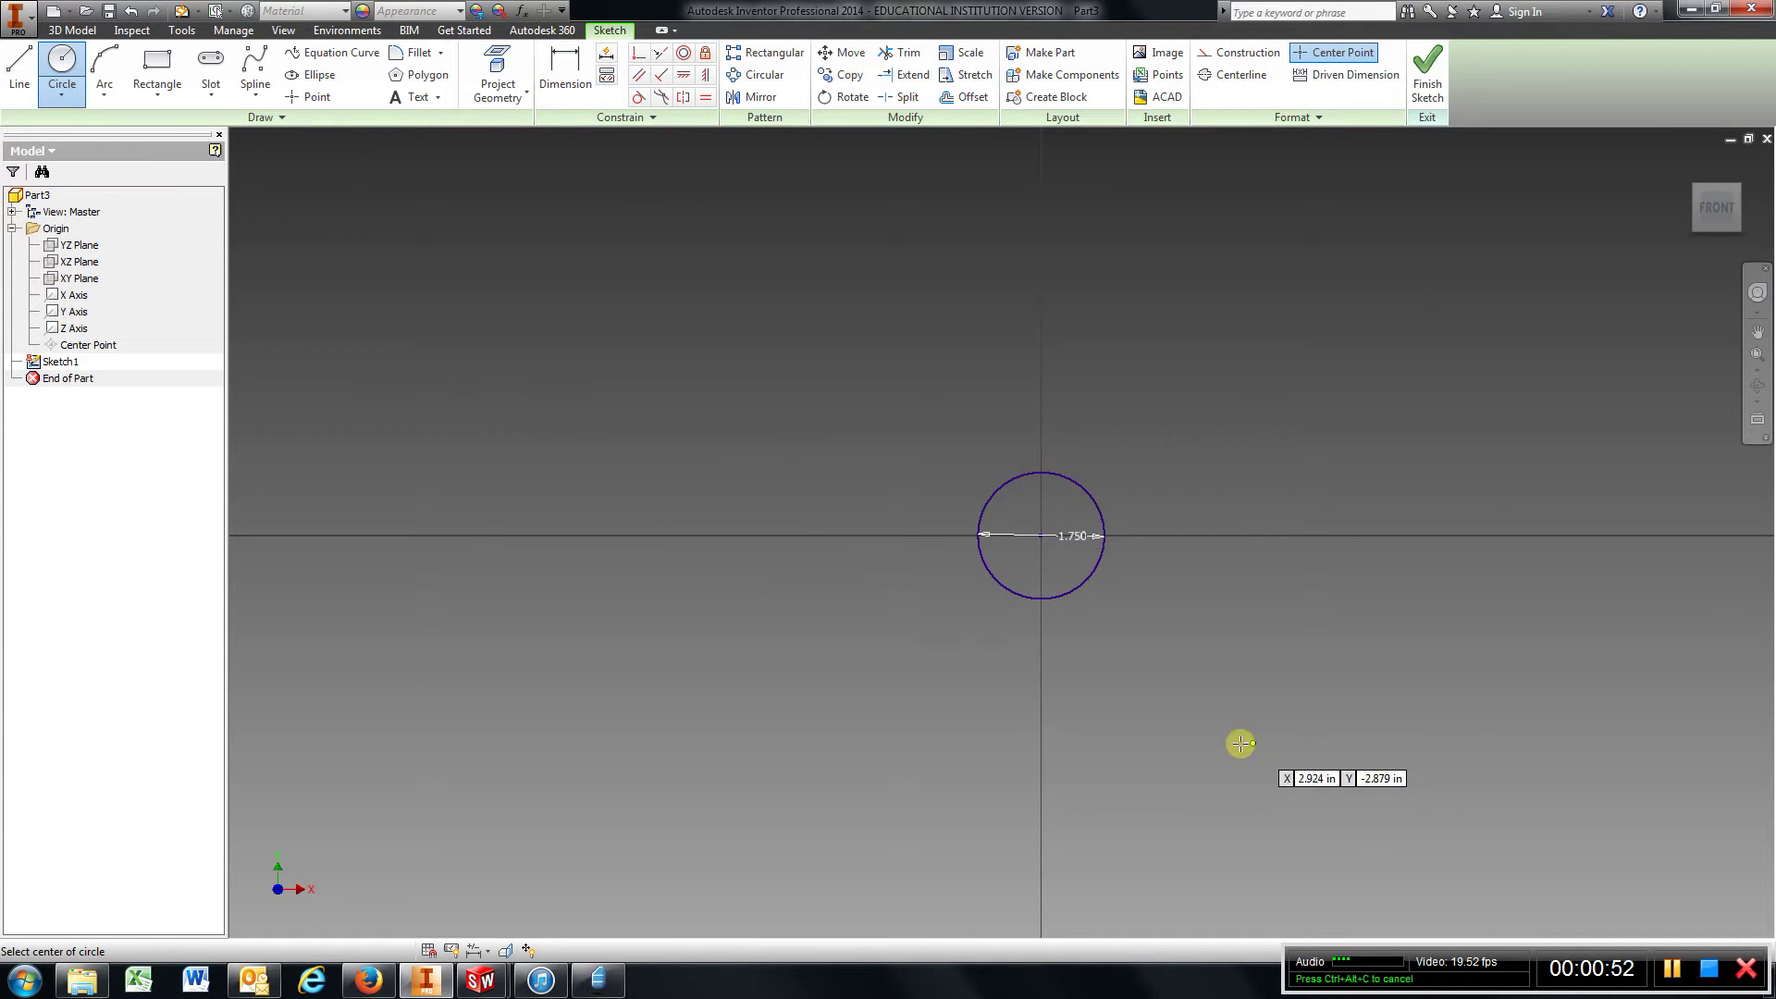
pyautogui.click(1173, 656)
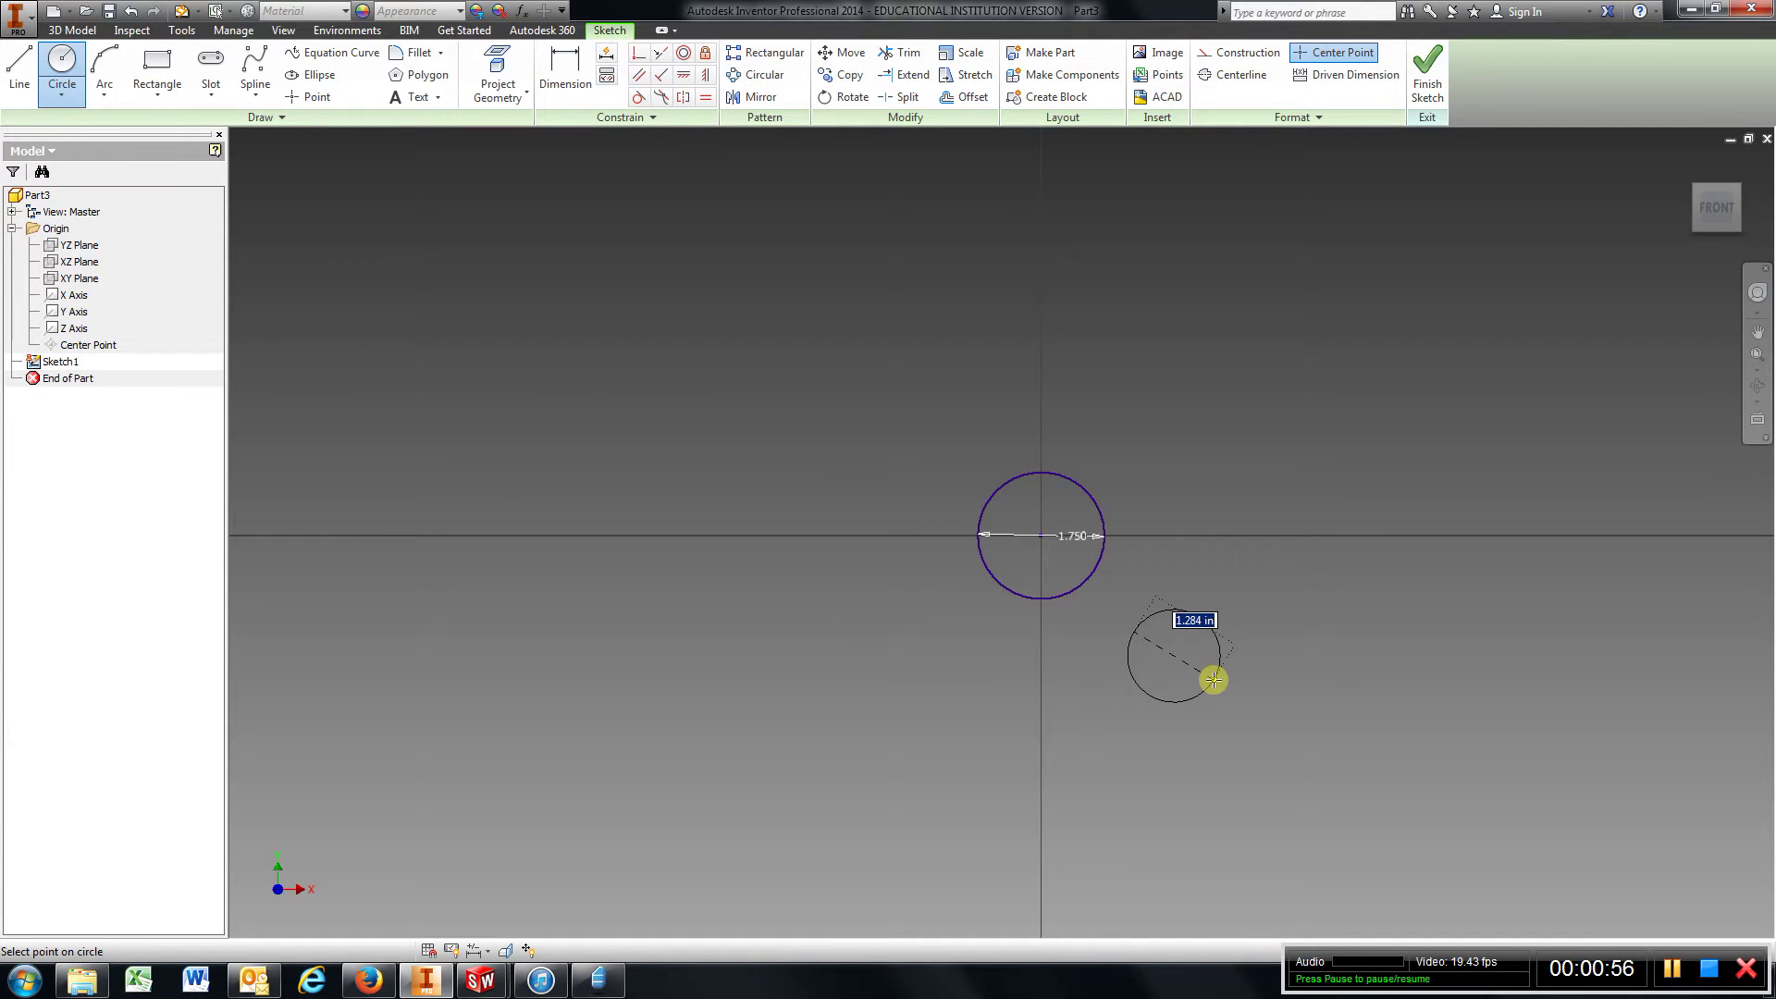
pyautogui.write('.625*')
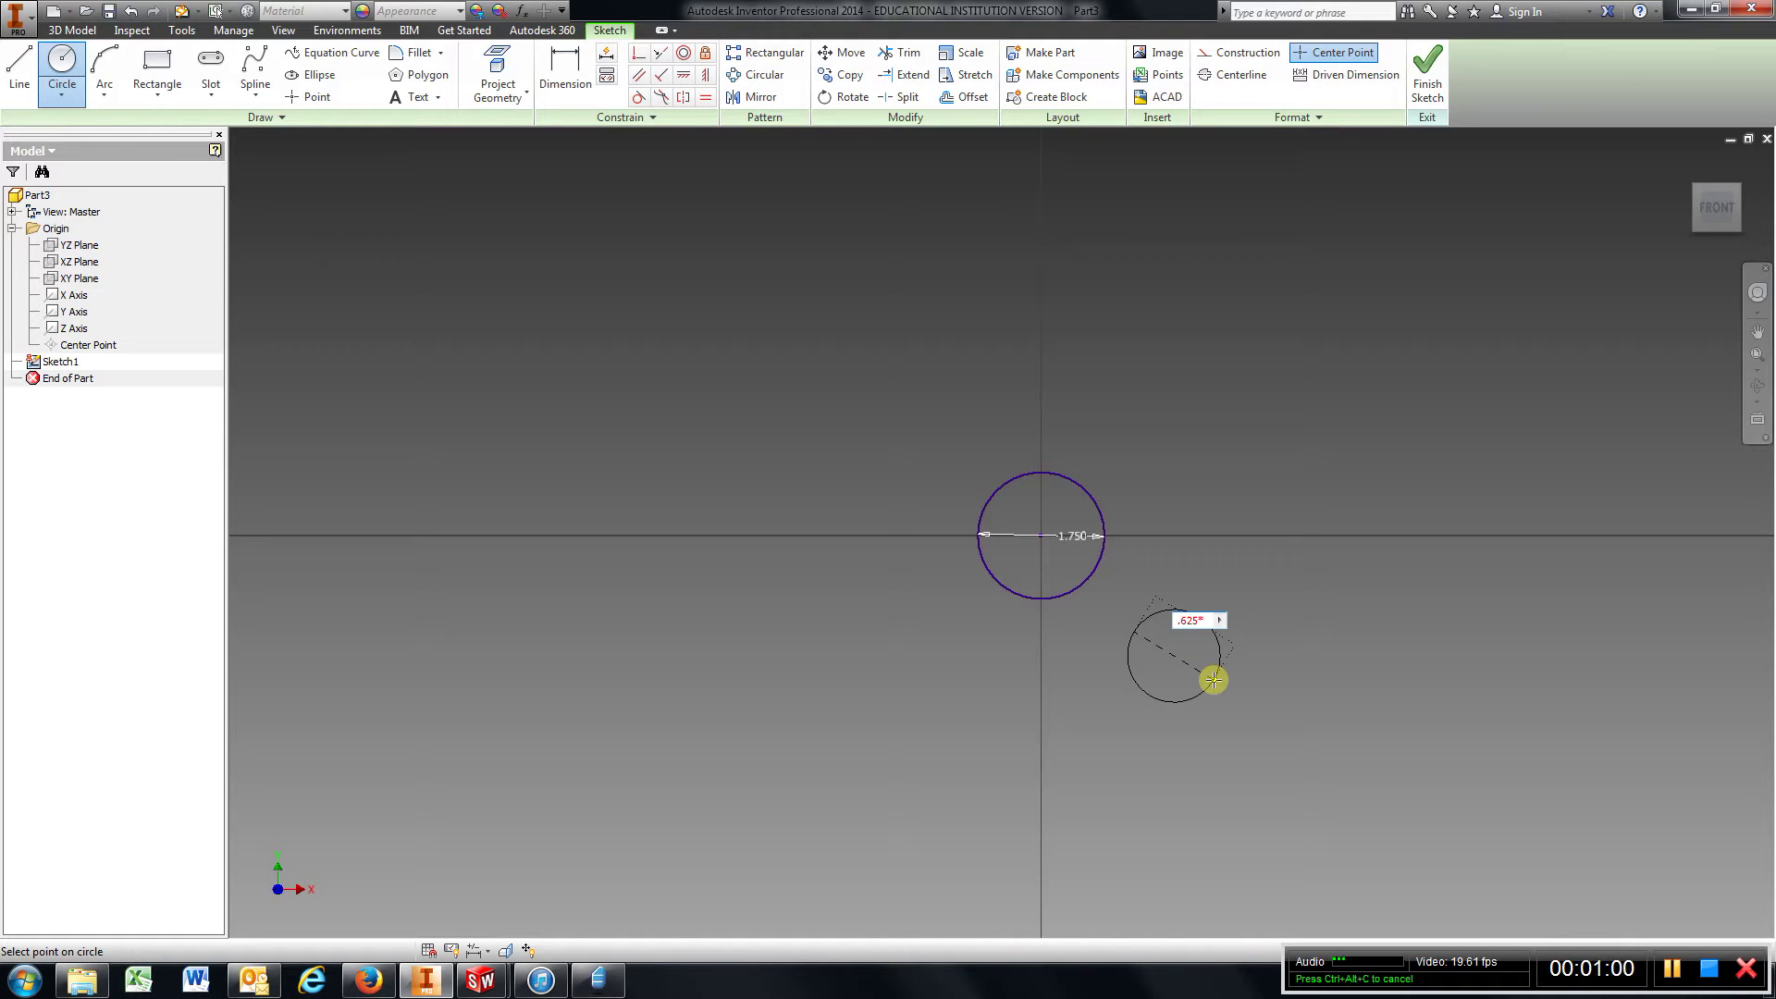
pyautogui.write('2')
pyautogui.press('Return')
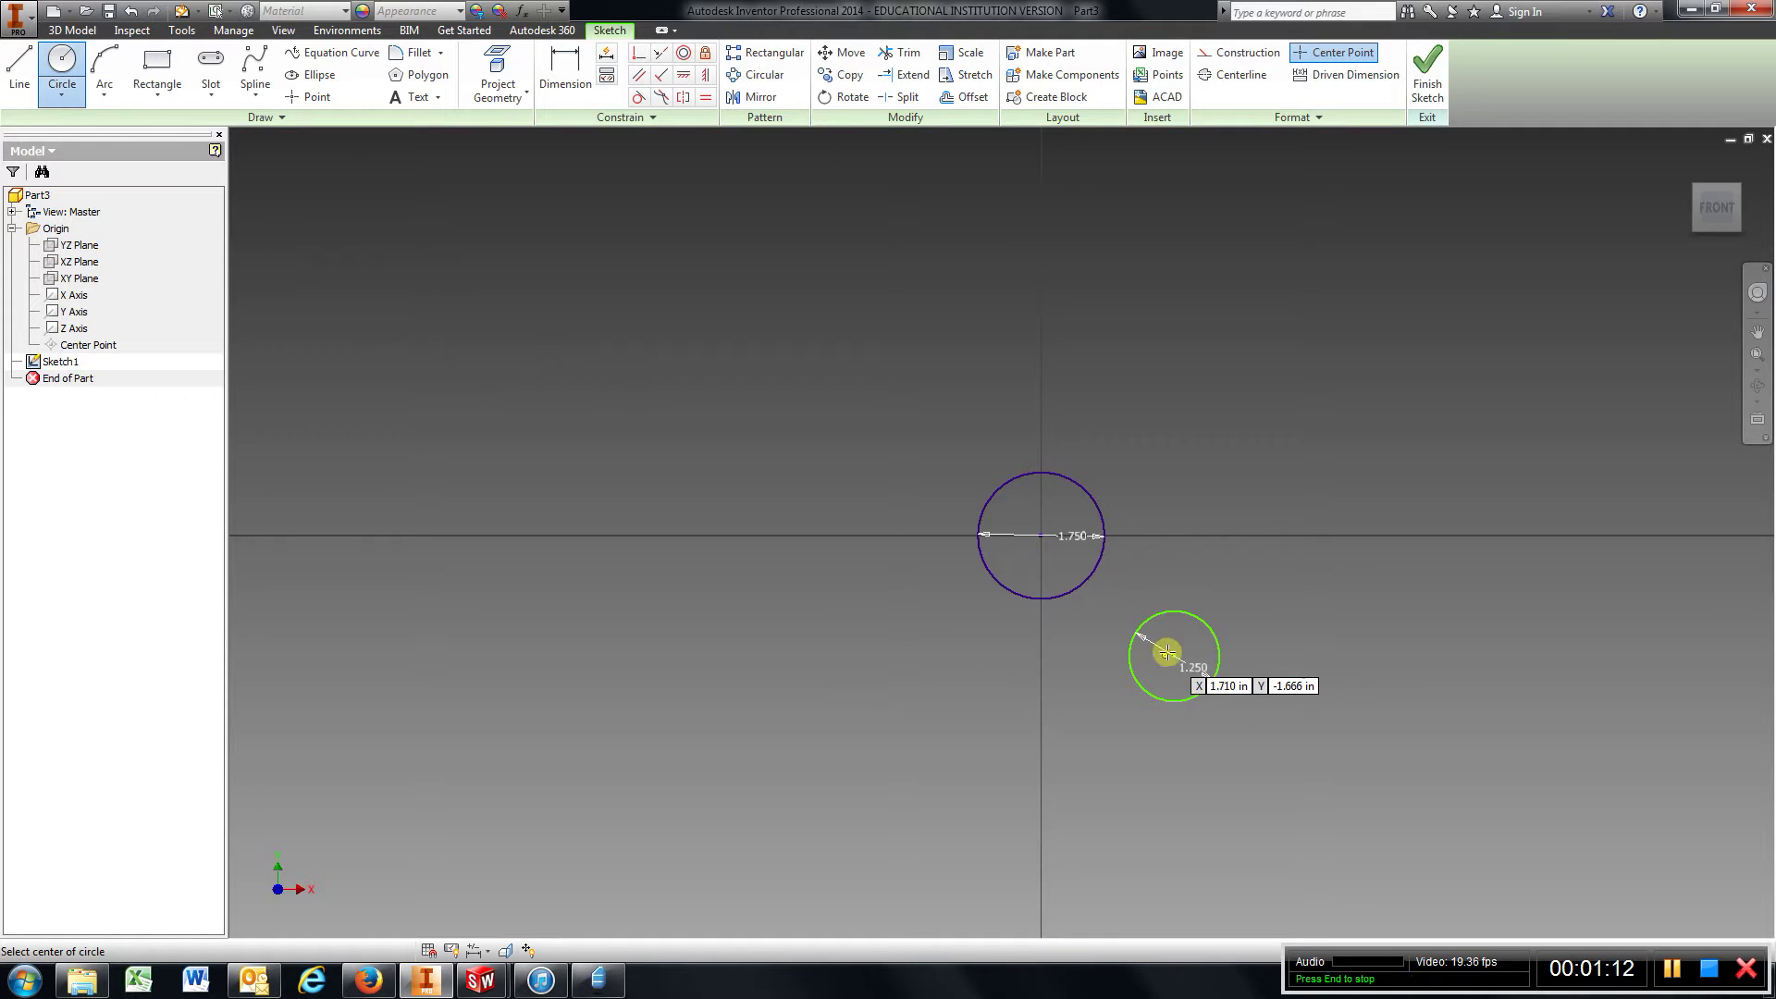
pyautogui.click(900, 655)
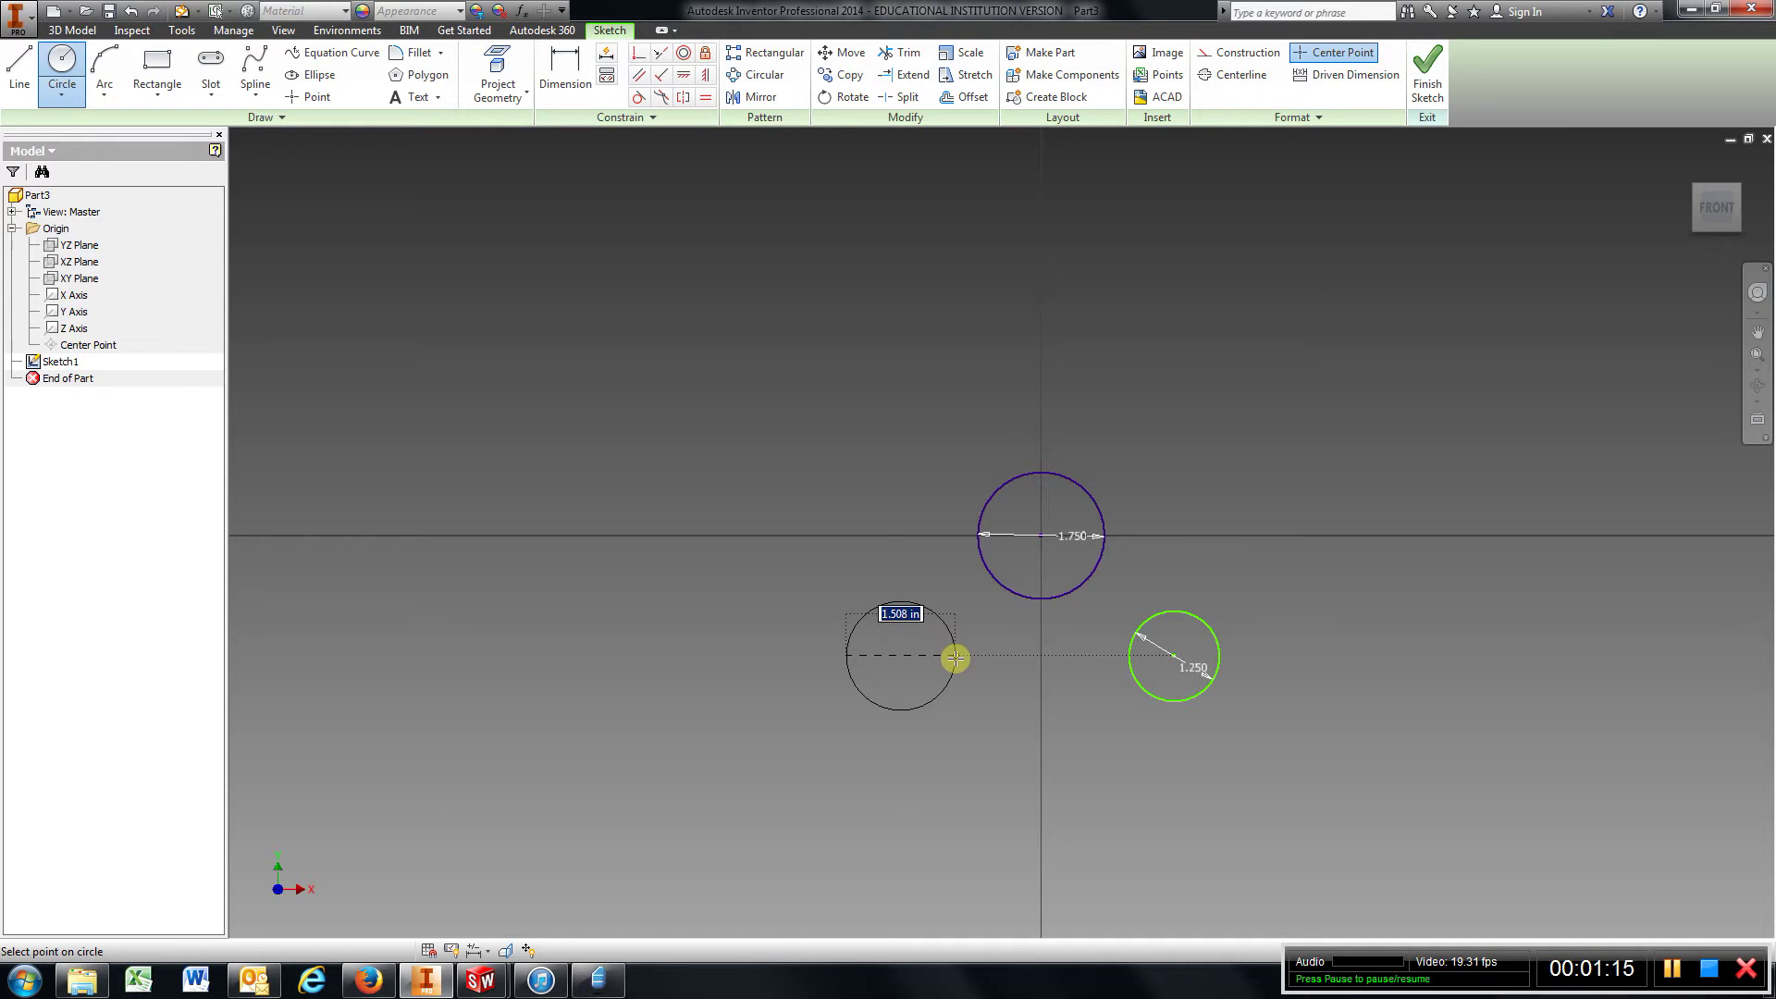
pyautogui.write('.')
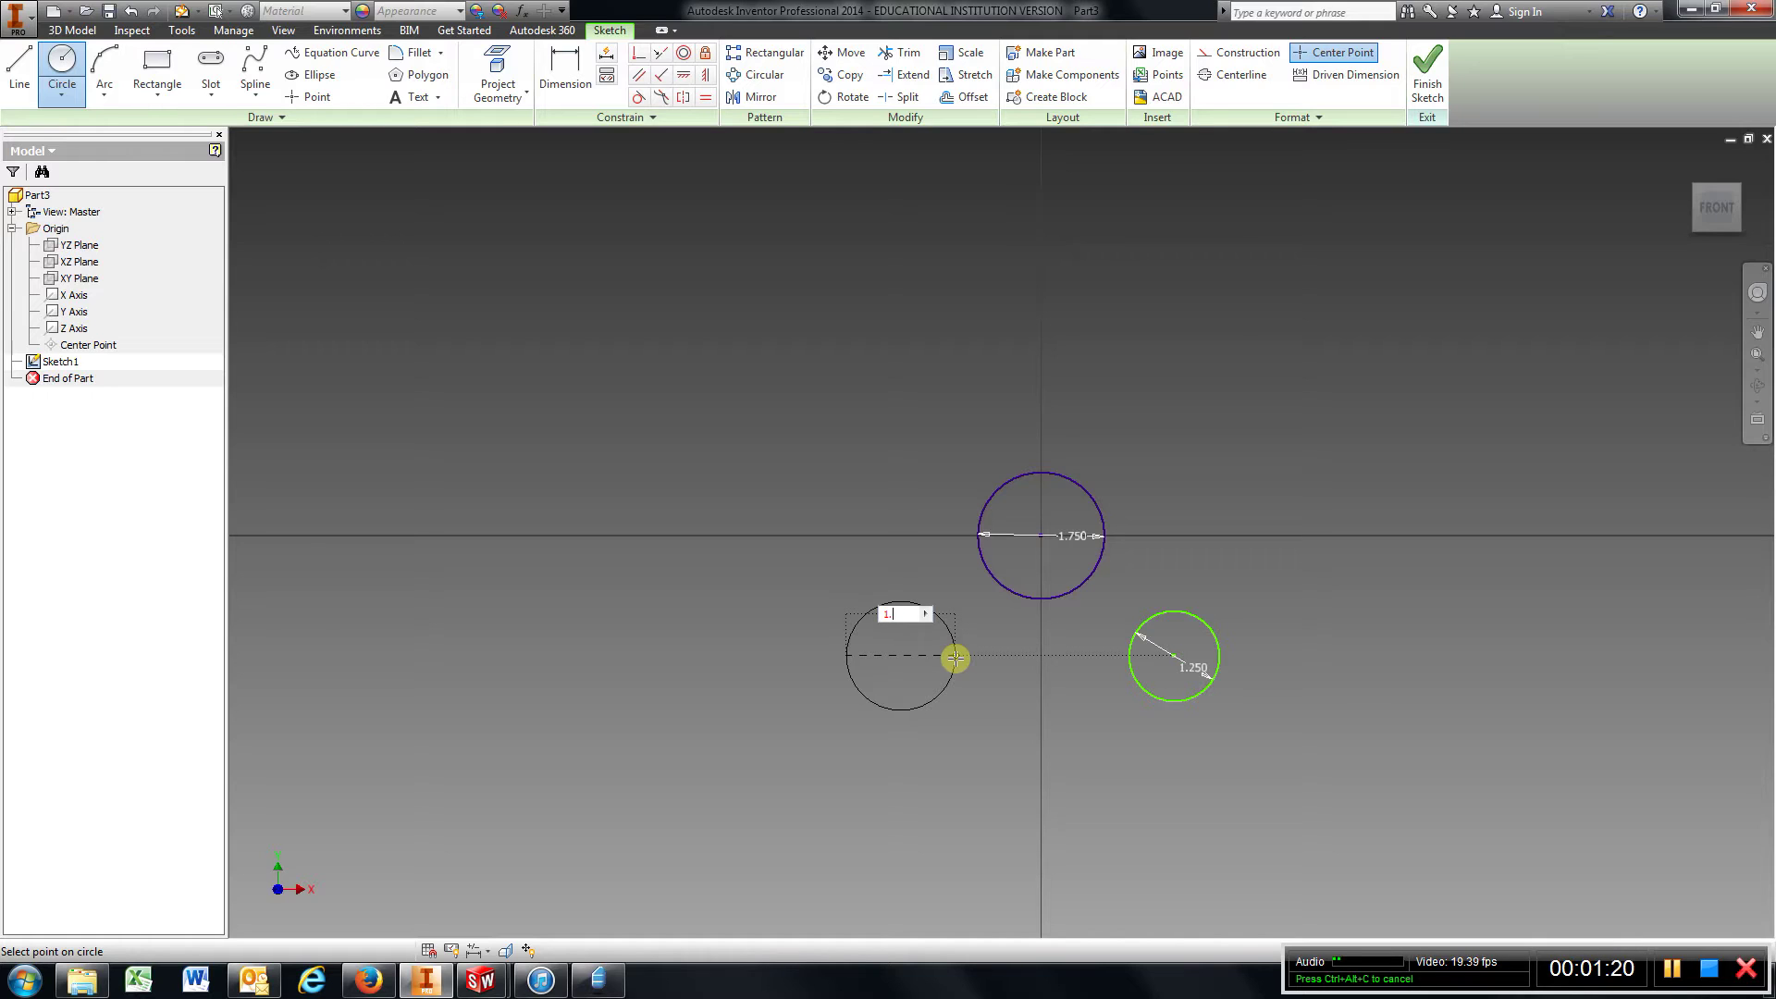
pyautogui.write('25')
pyautogui.press('Return')
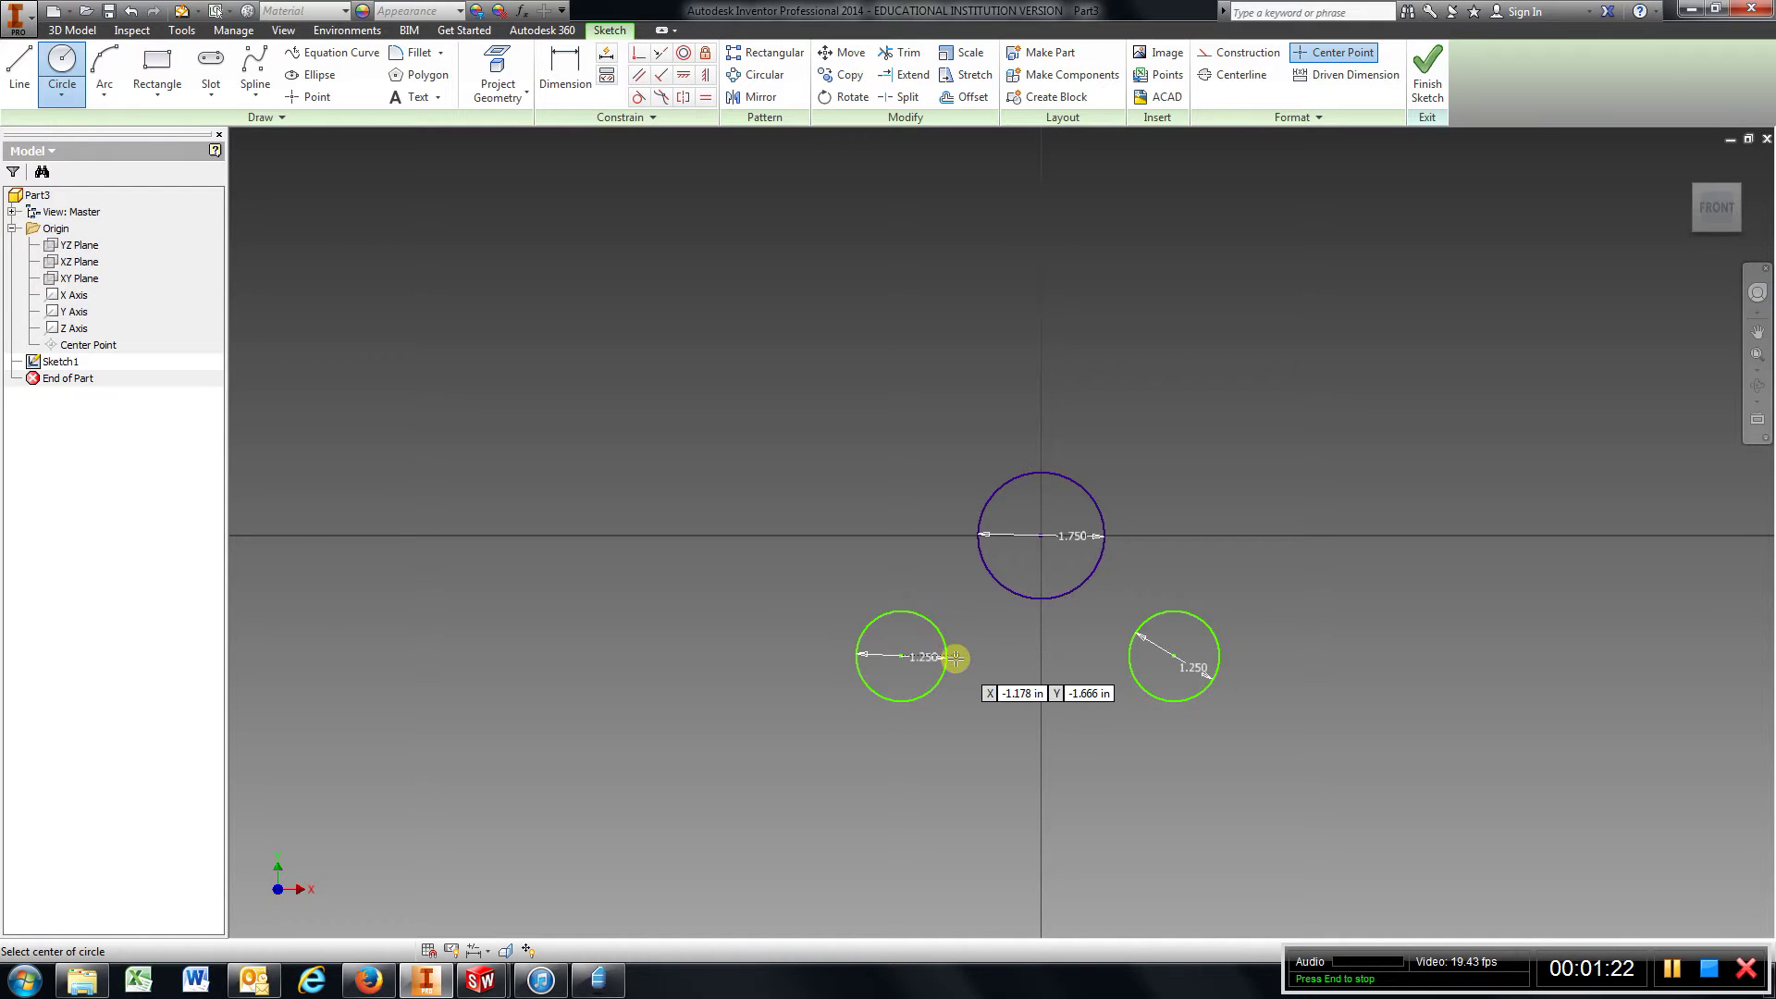
# Step: Draw two level 1.75 in diameter circles above the centre circle, one on each side of the vertical axis
pyautogui.click(1220, 298)
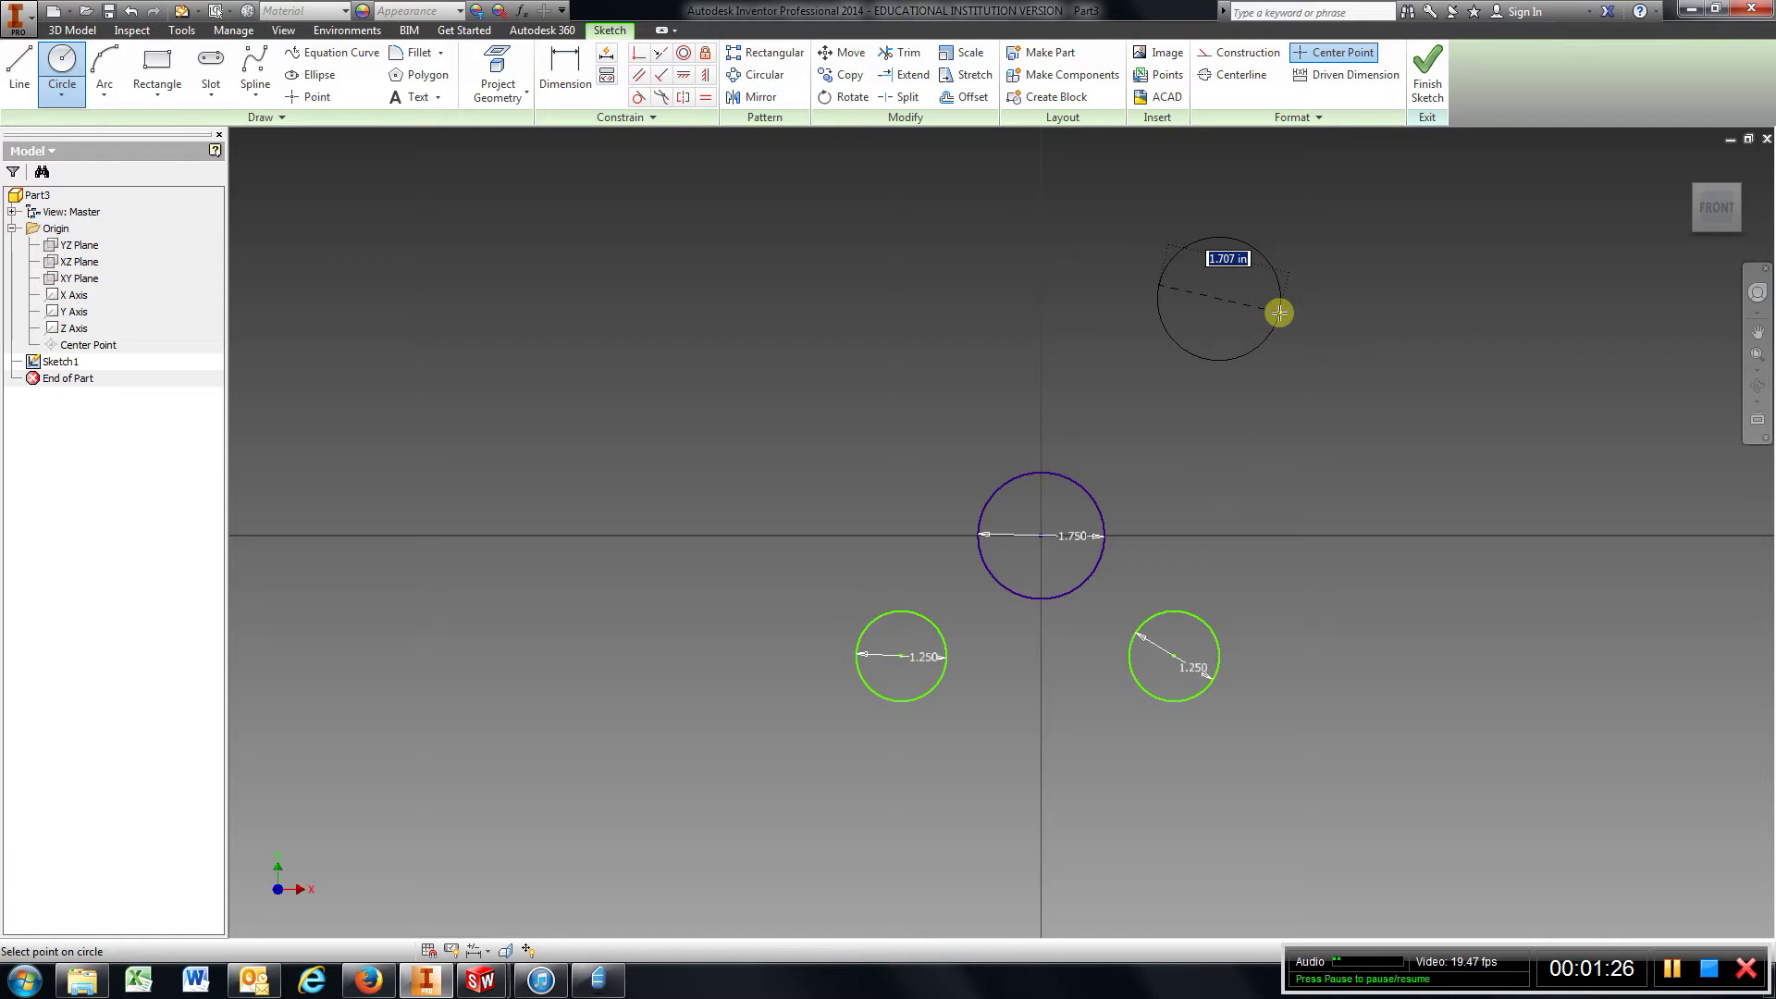
pyautogui.write('1')
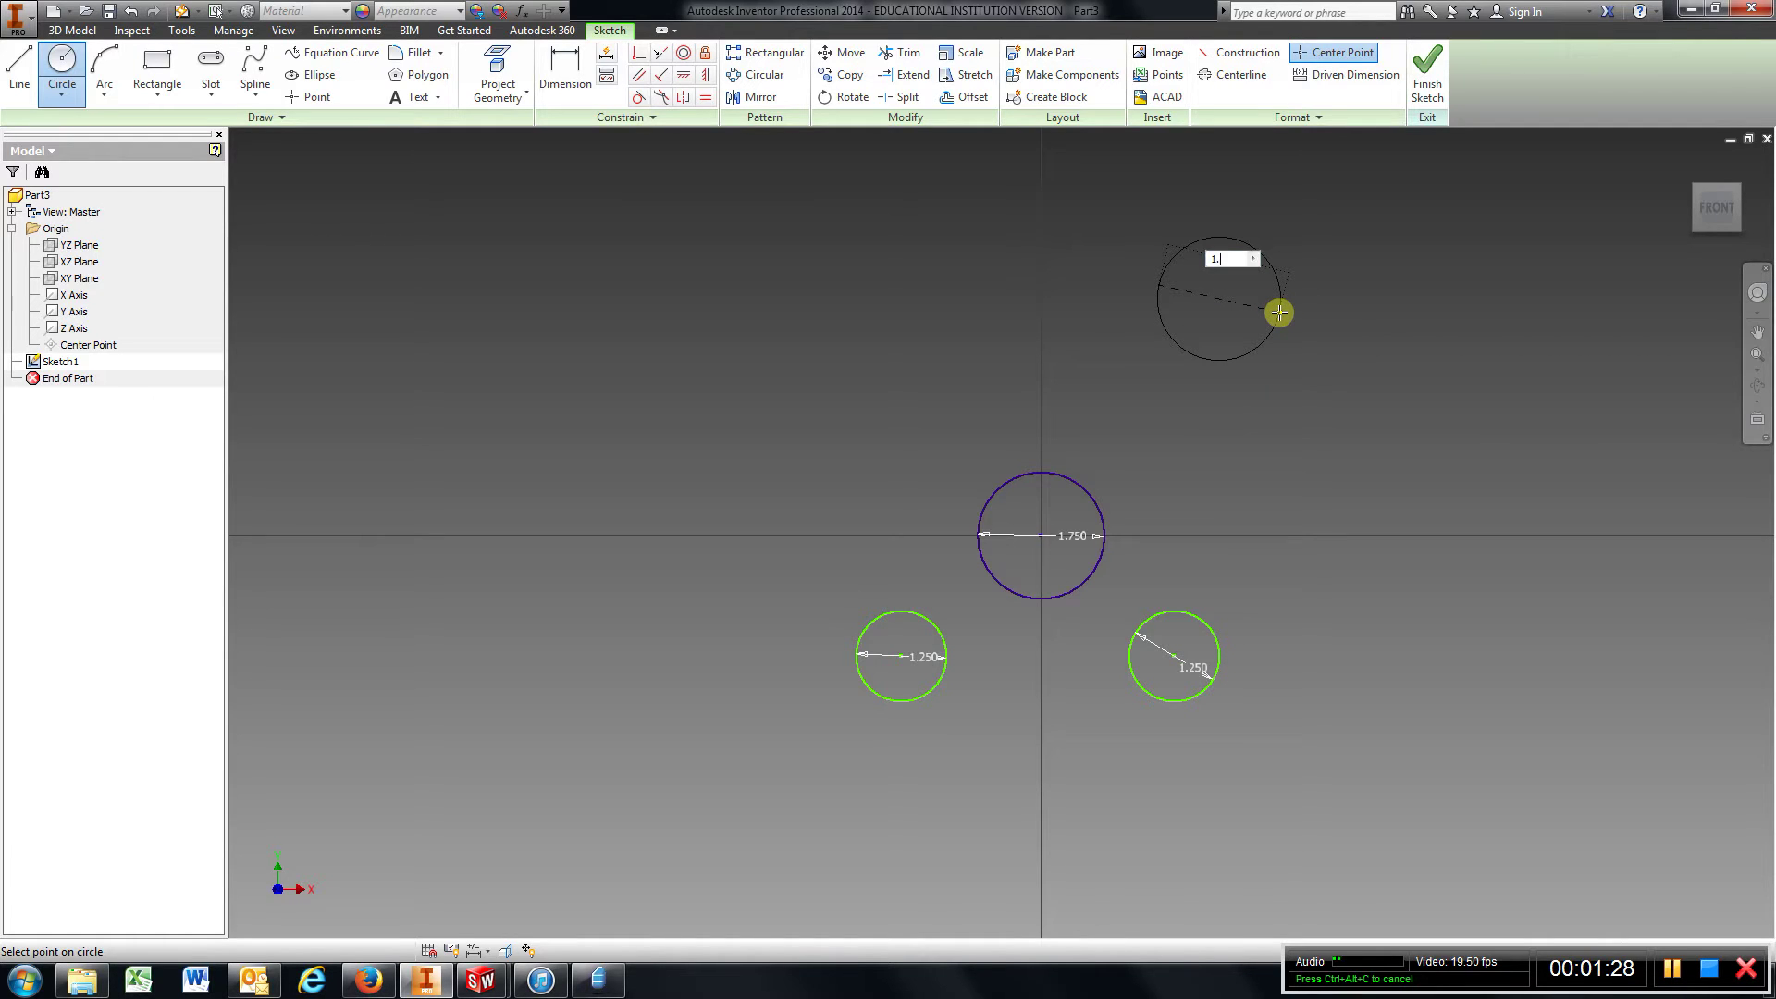
pyautogui.write('.75')
pyautogui.press('Return')
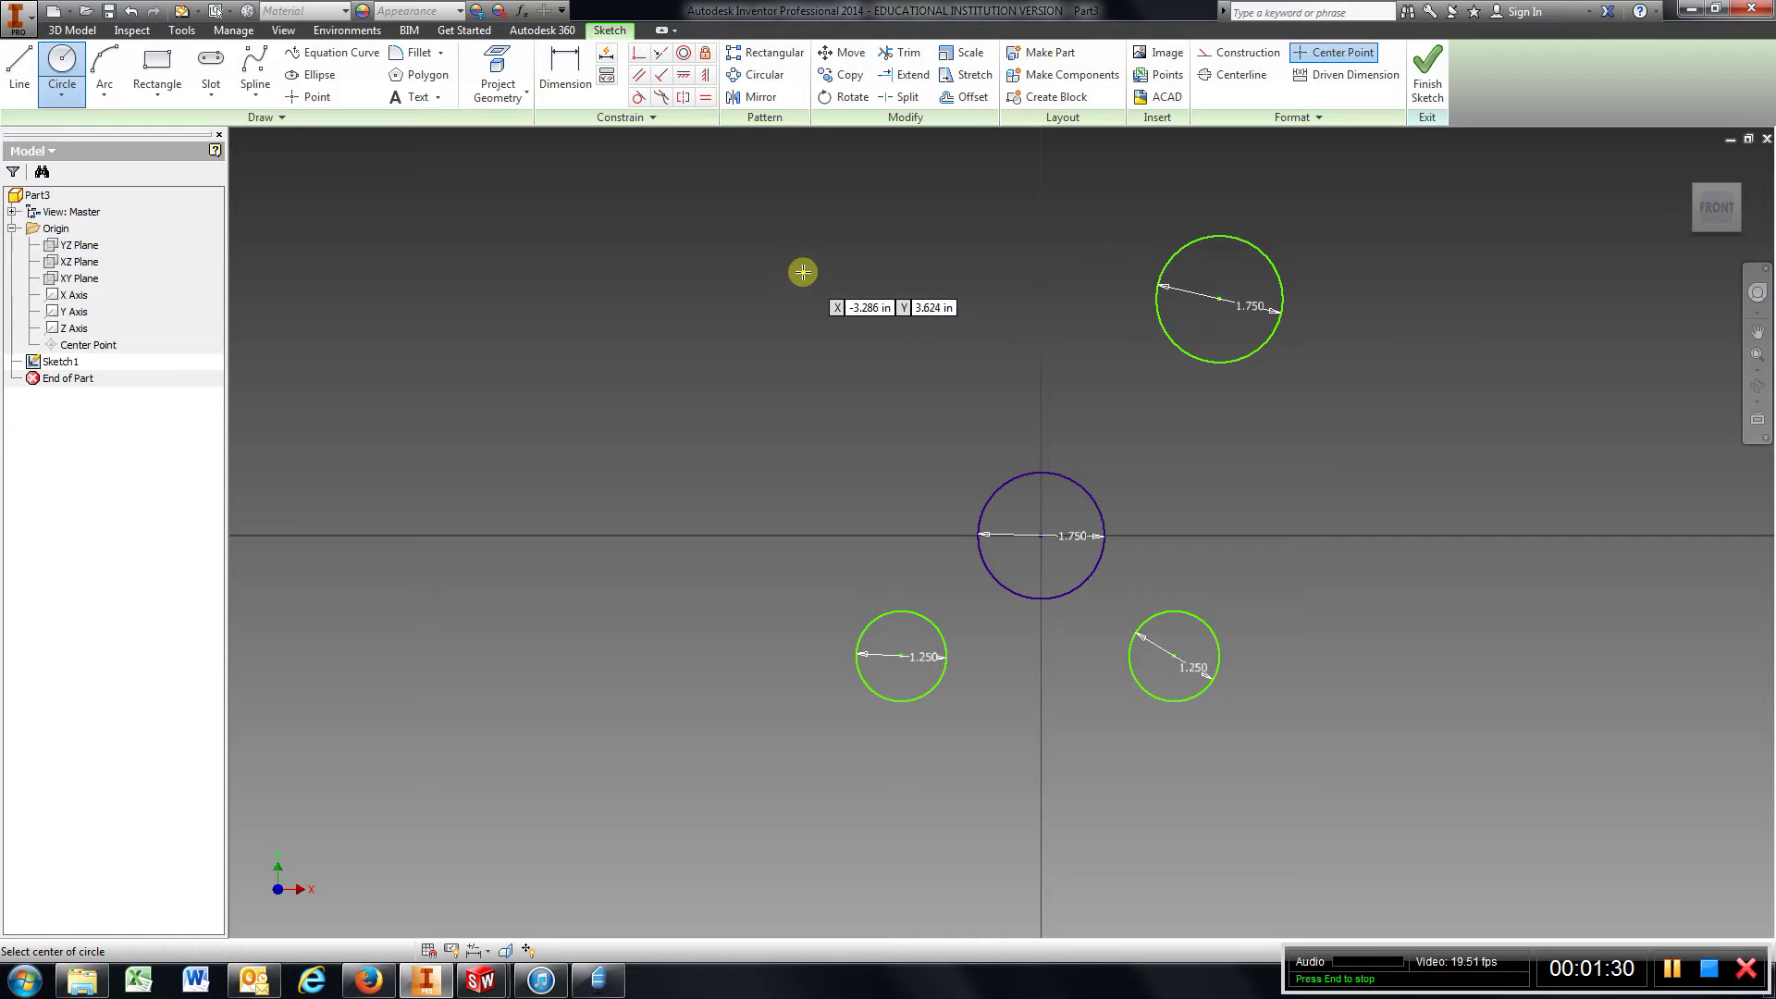
pyautogui.click(839, 299)
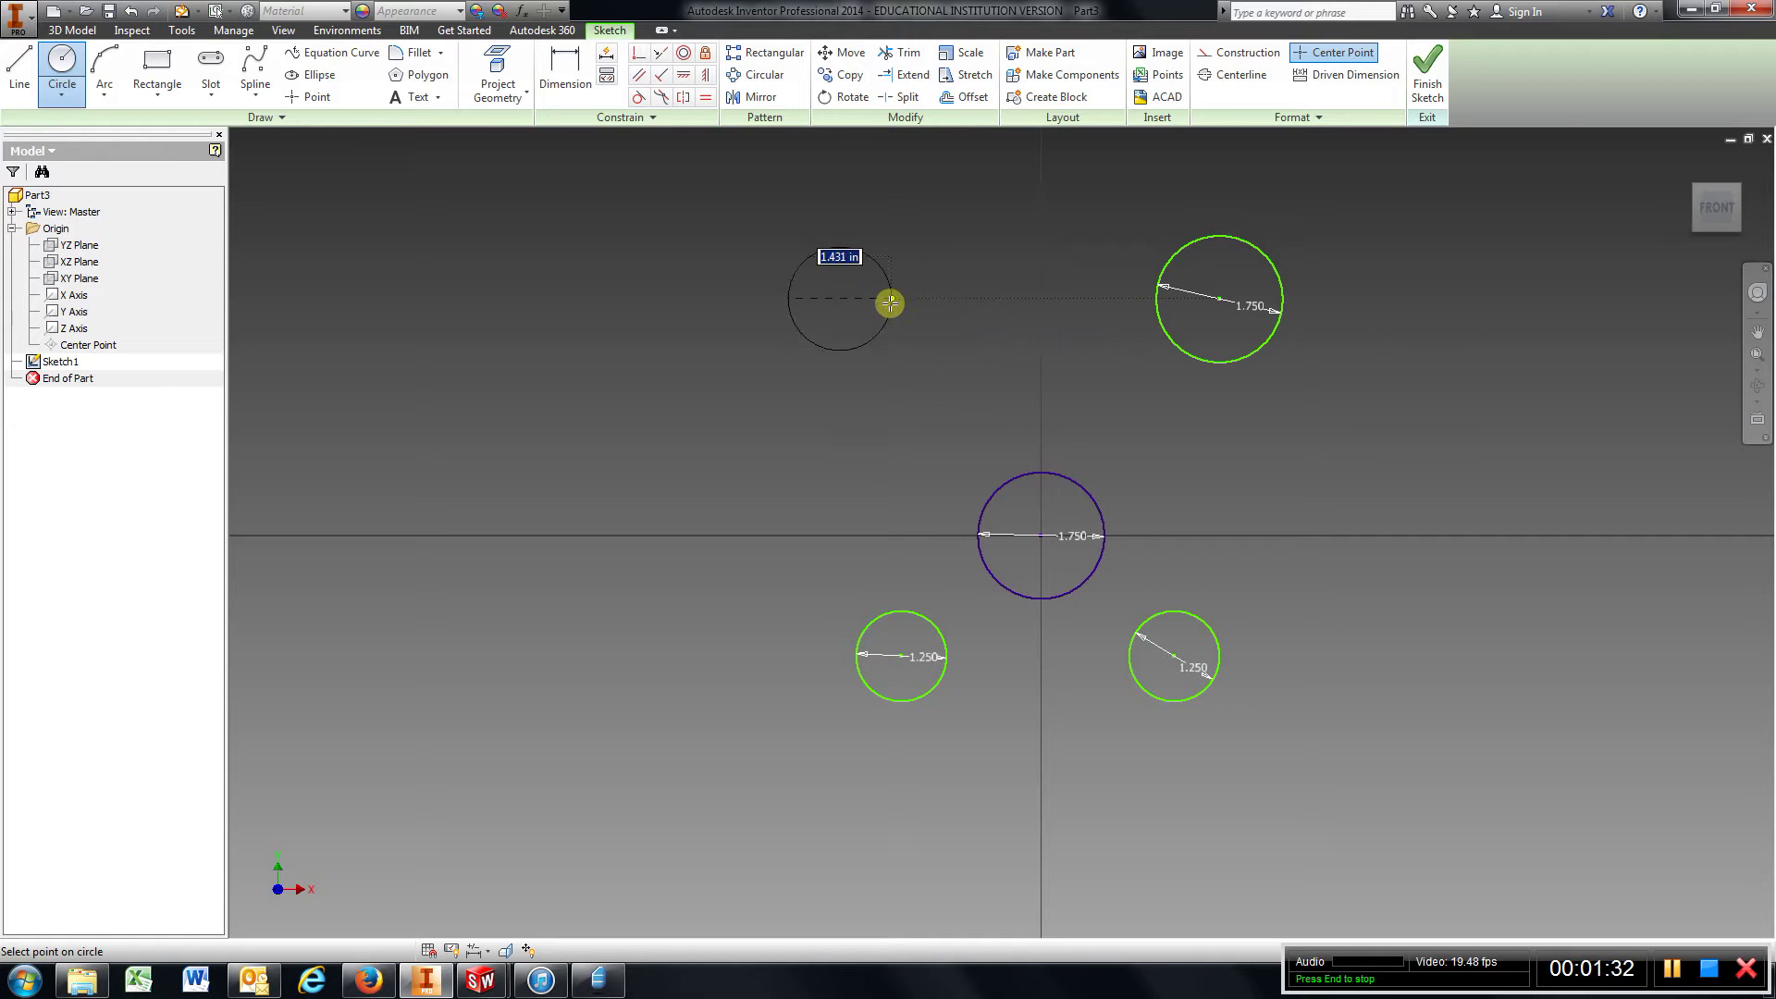
pyautogui.write('1.')
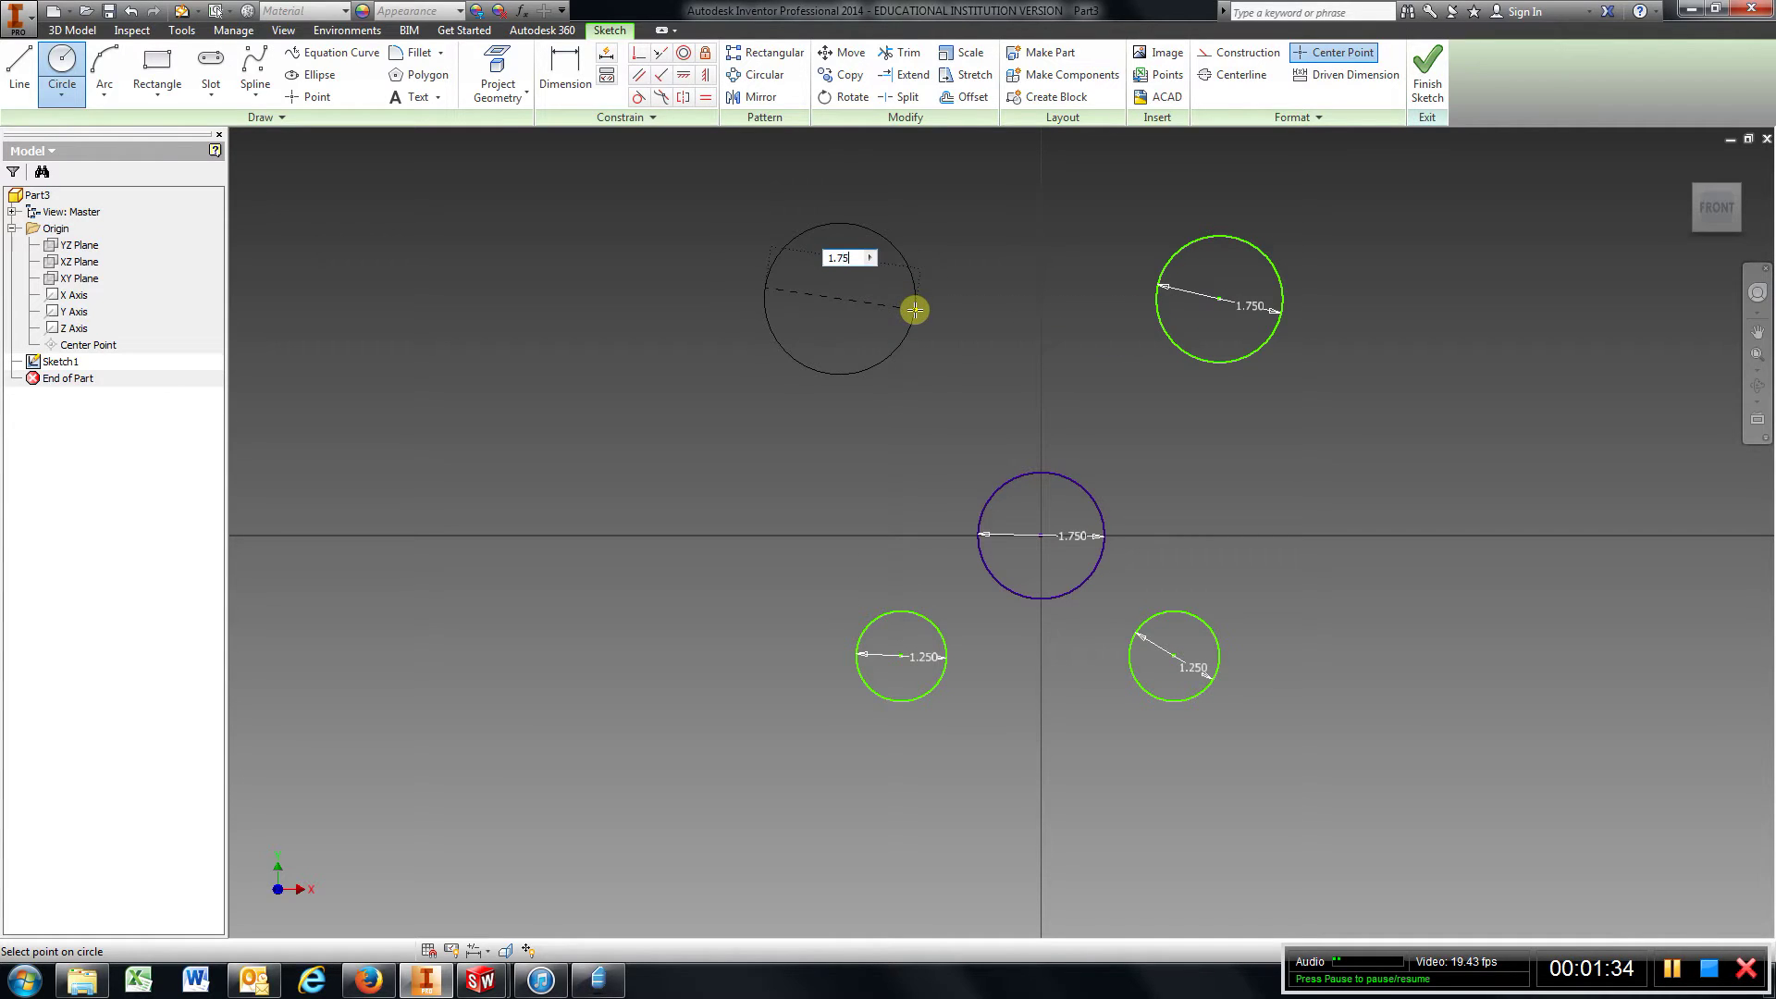
pyautogui.write('75')
pyautogui.press('Return')
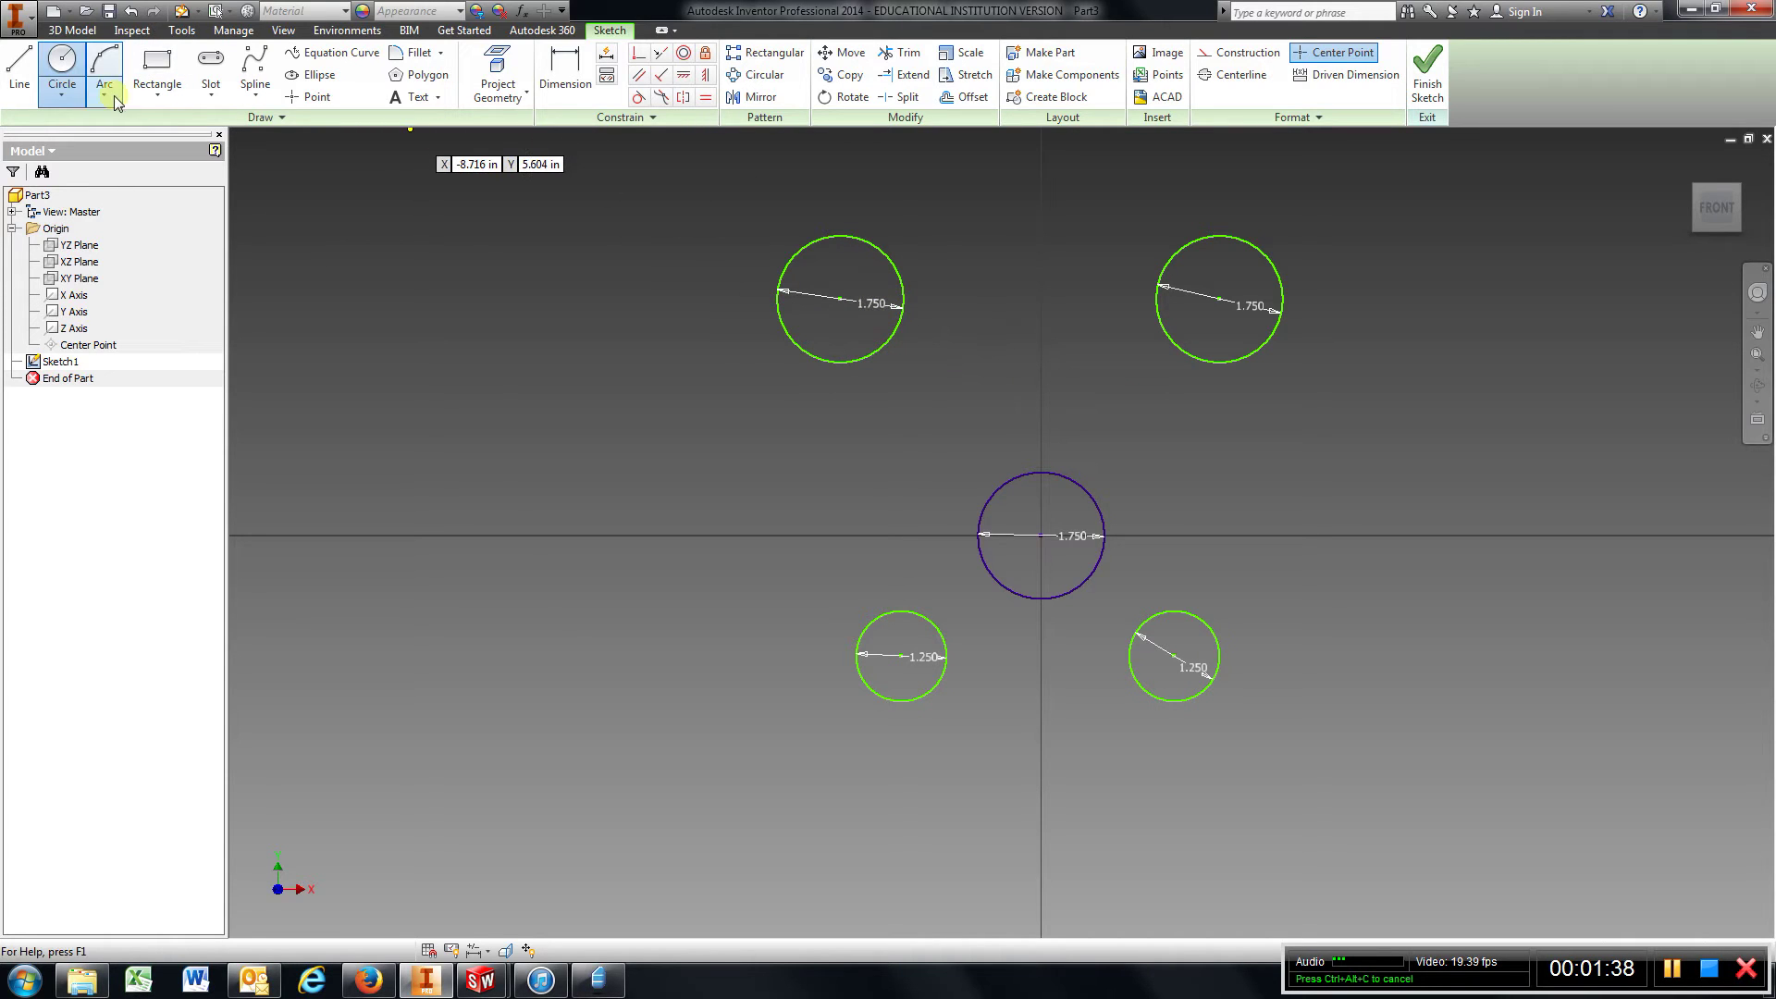
# Step: Draw a horizontal line joining the lowest points of the two lower circles
pyautogui.click(20, 70)
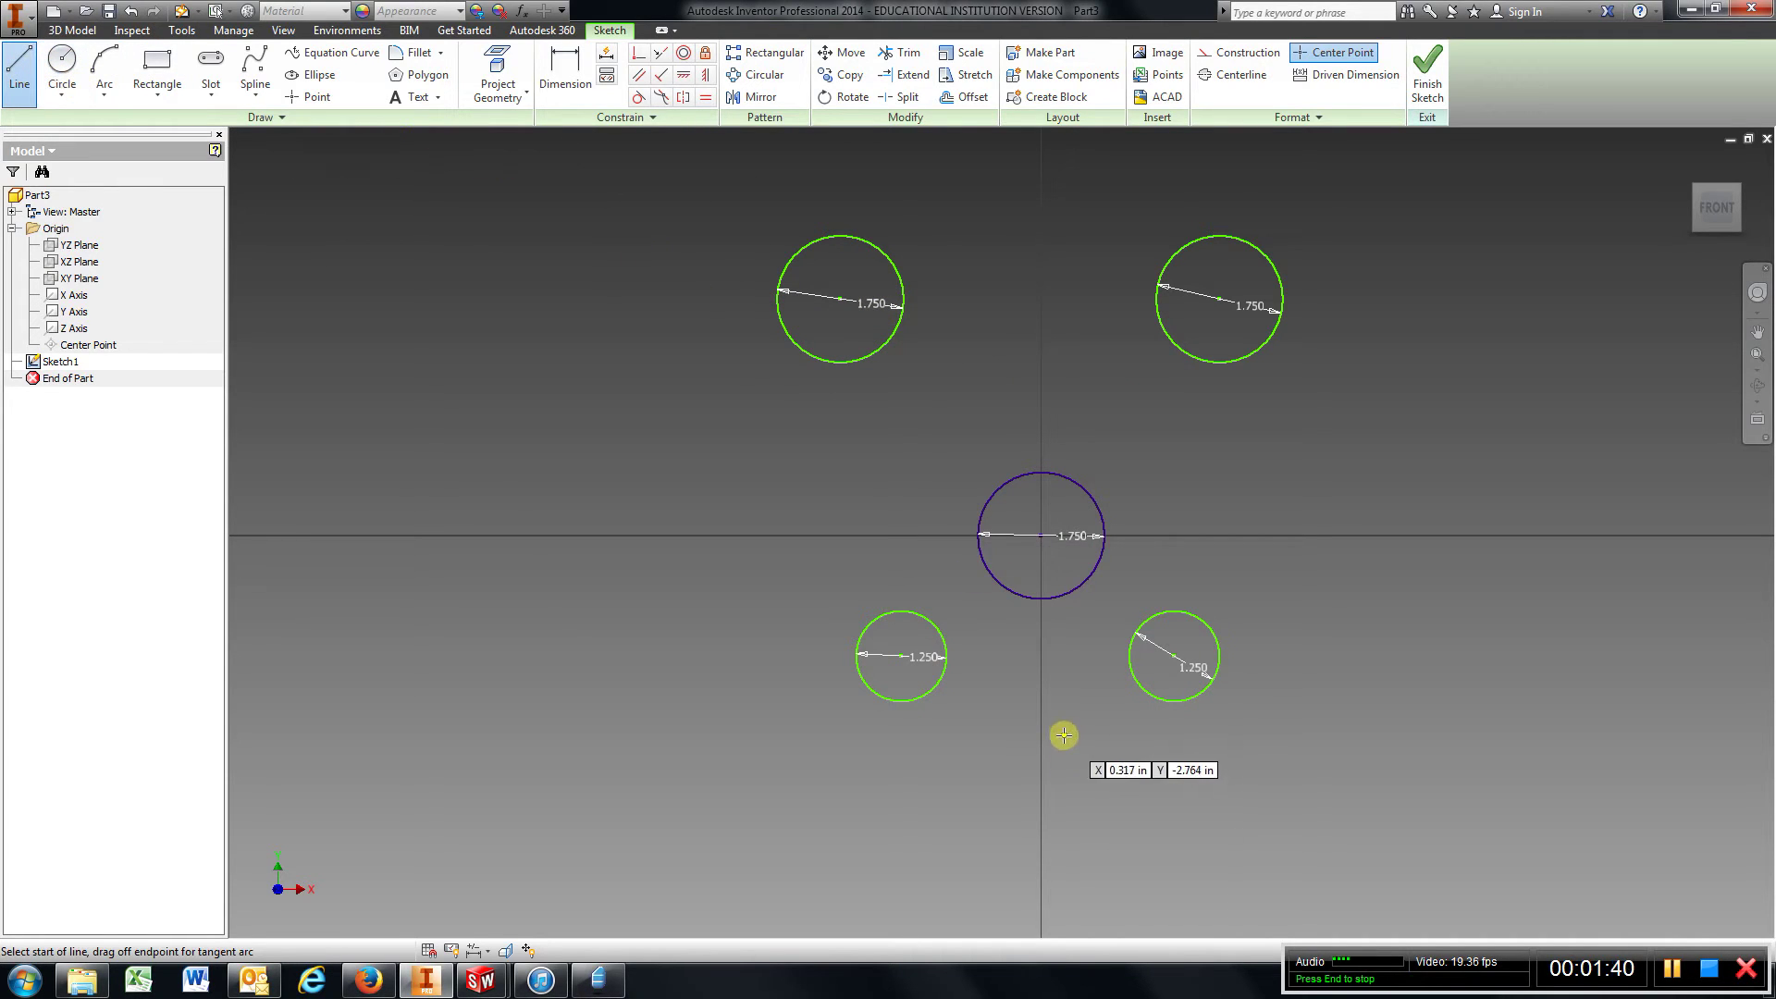
pyautogui.click(902, 701)
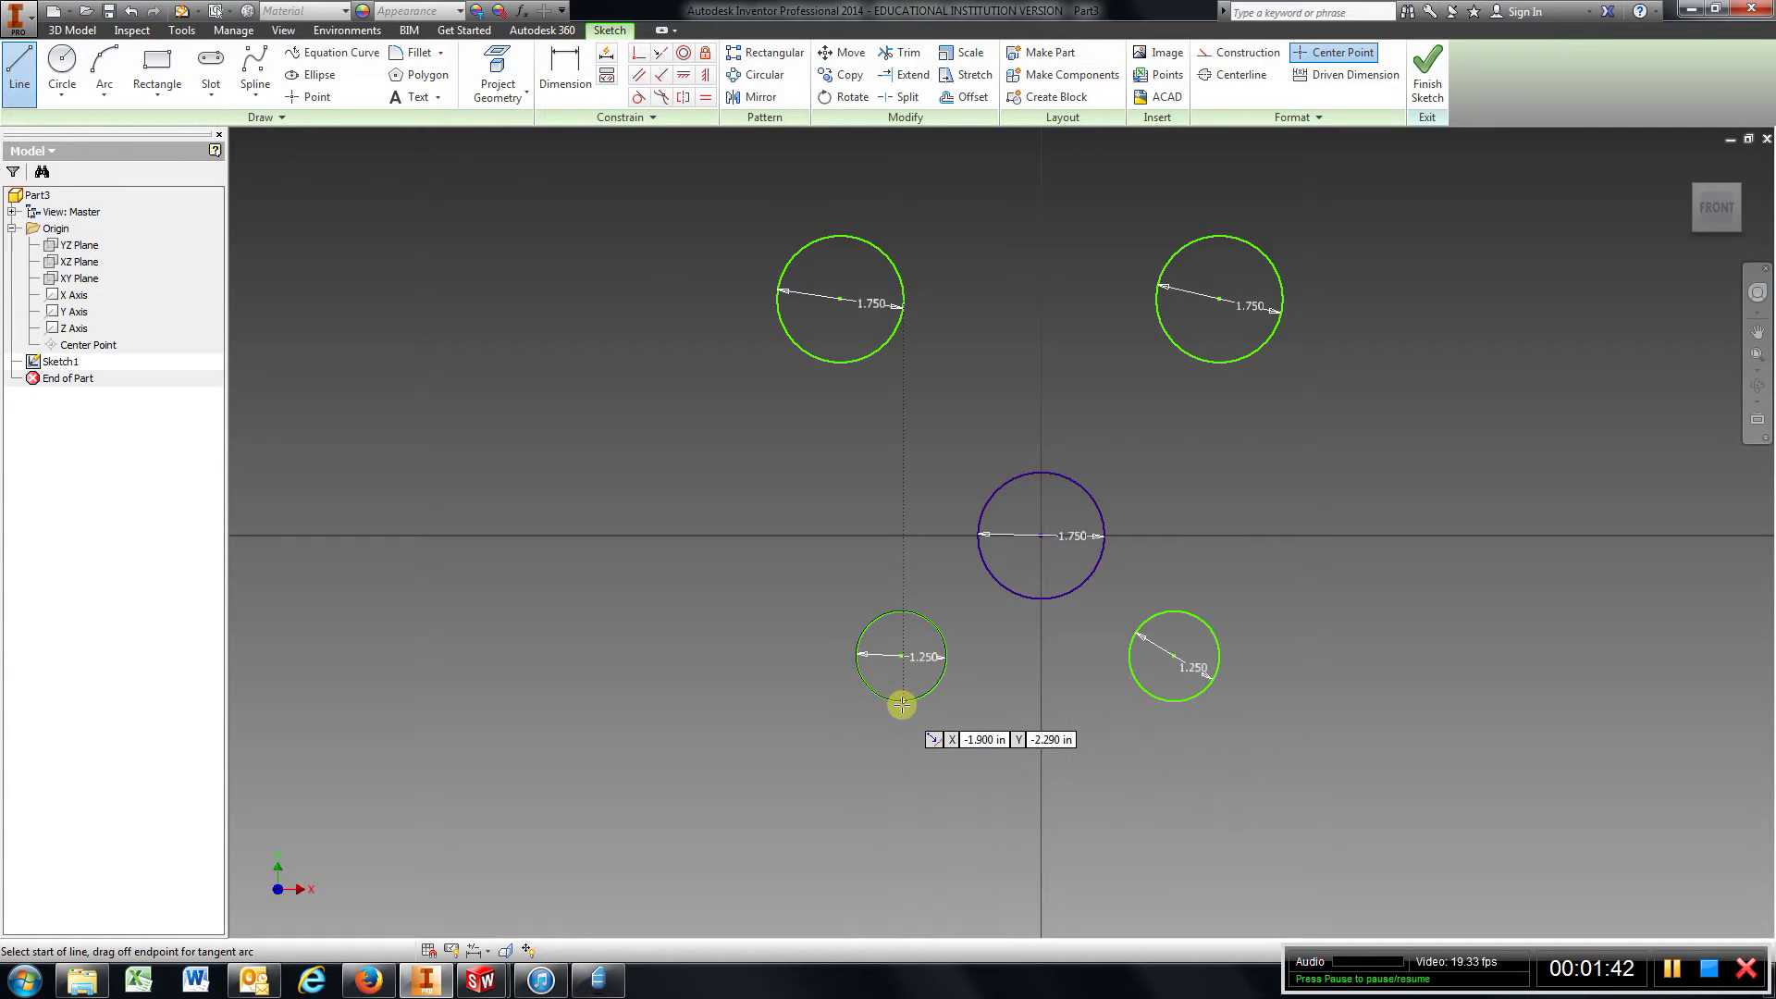
pyautogui.doubleClick(1173, 701)
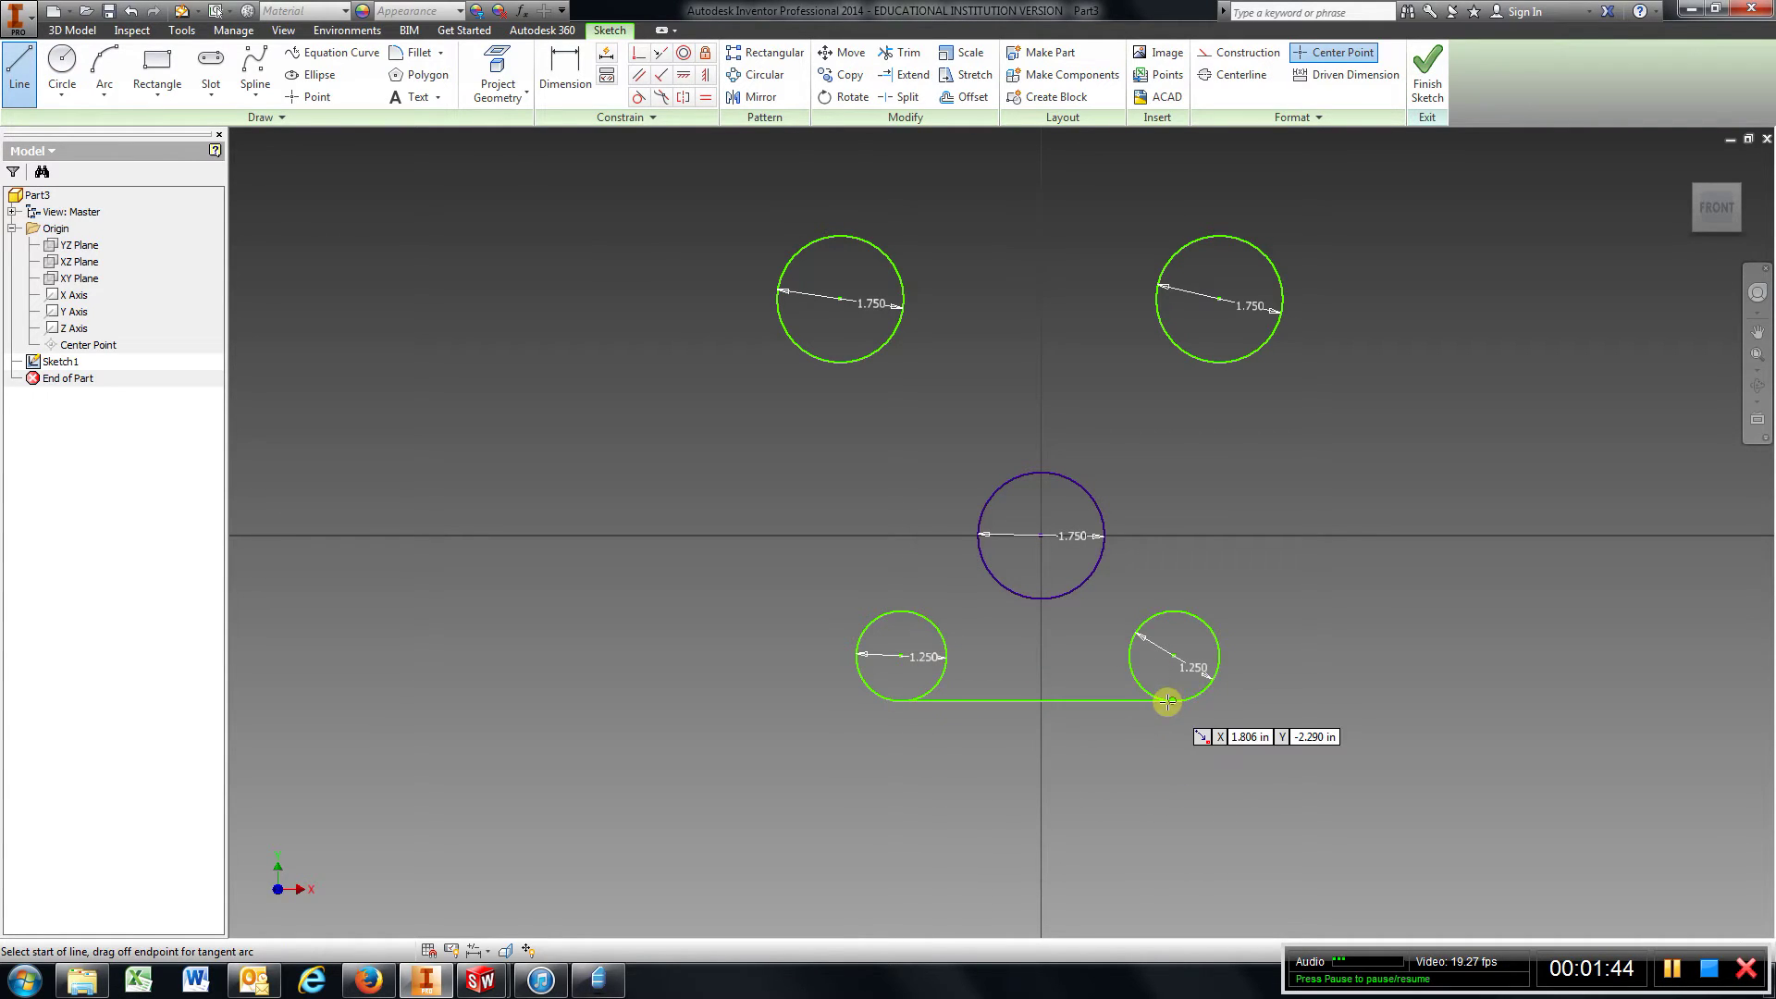
# Step: Dimension the vertical distance from the origin to the horizontal bottom line as 2.75 in
pyautogui.click(564, 74)
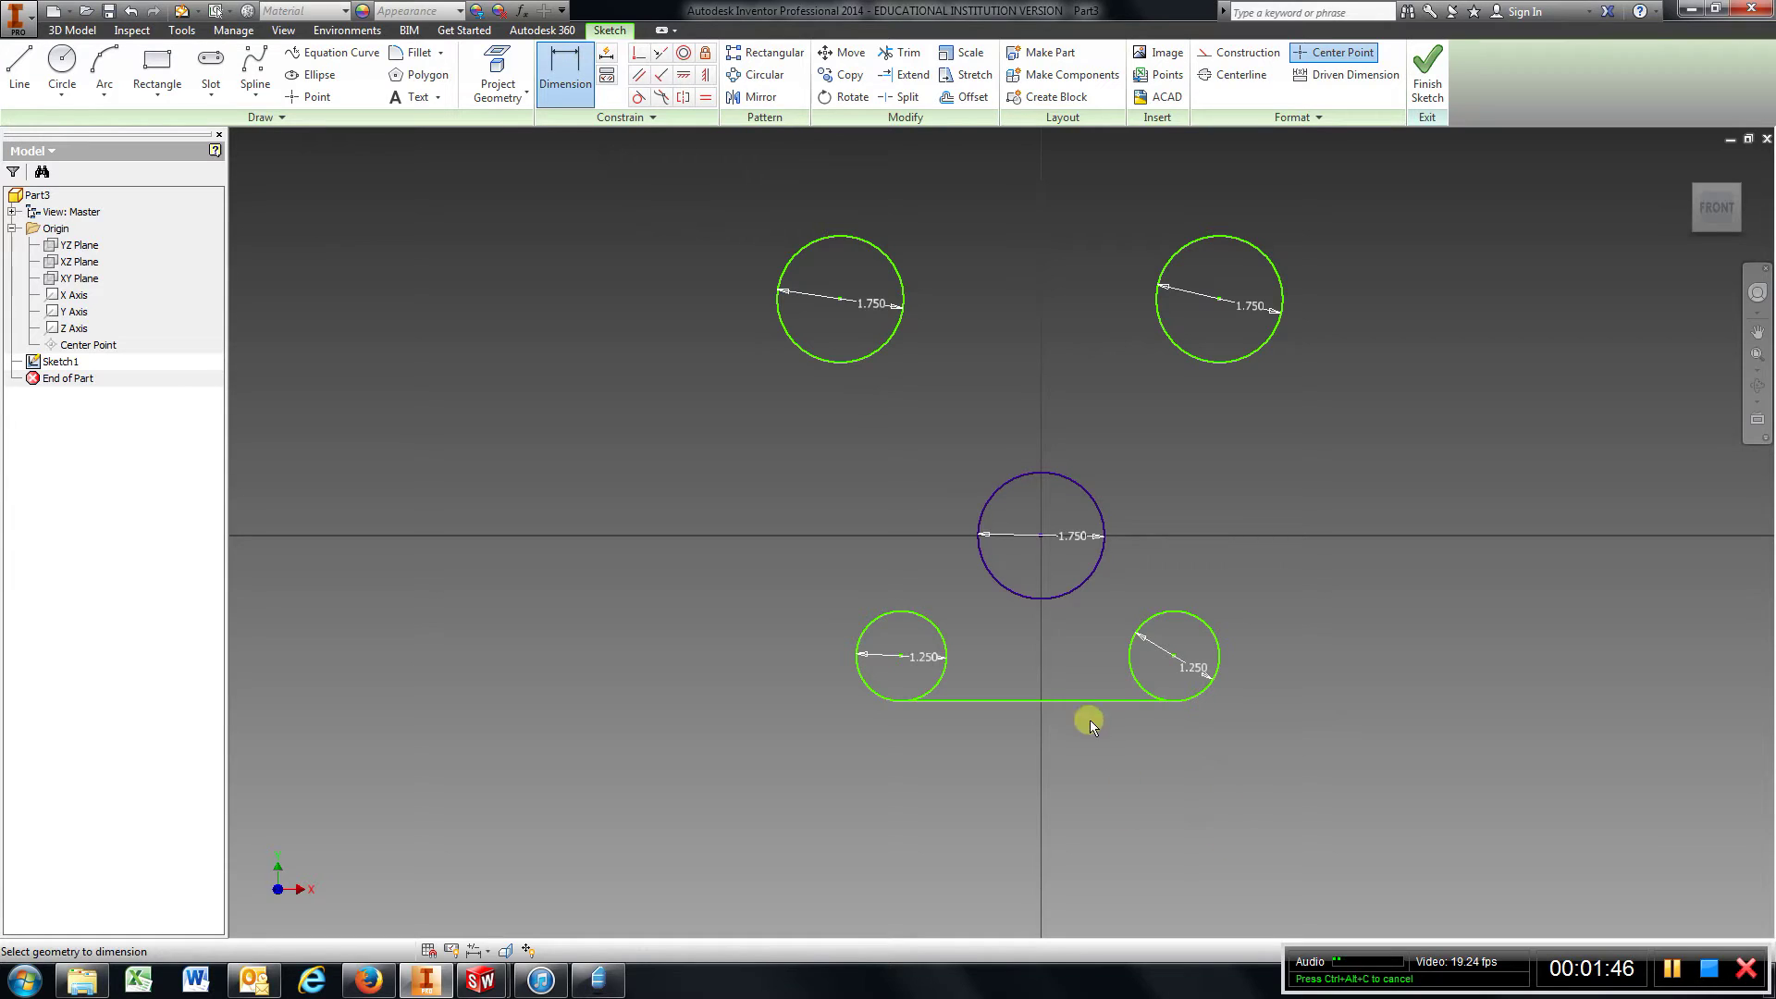
pyautogui.click(1071, 702)
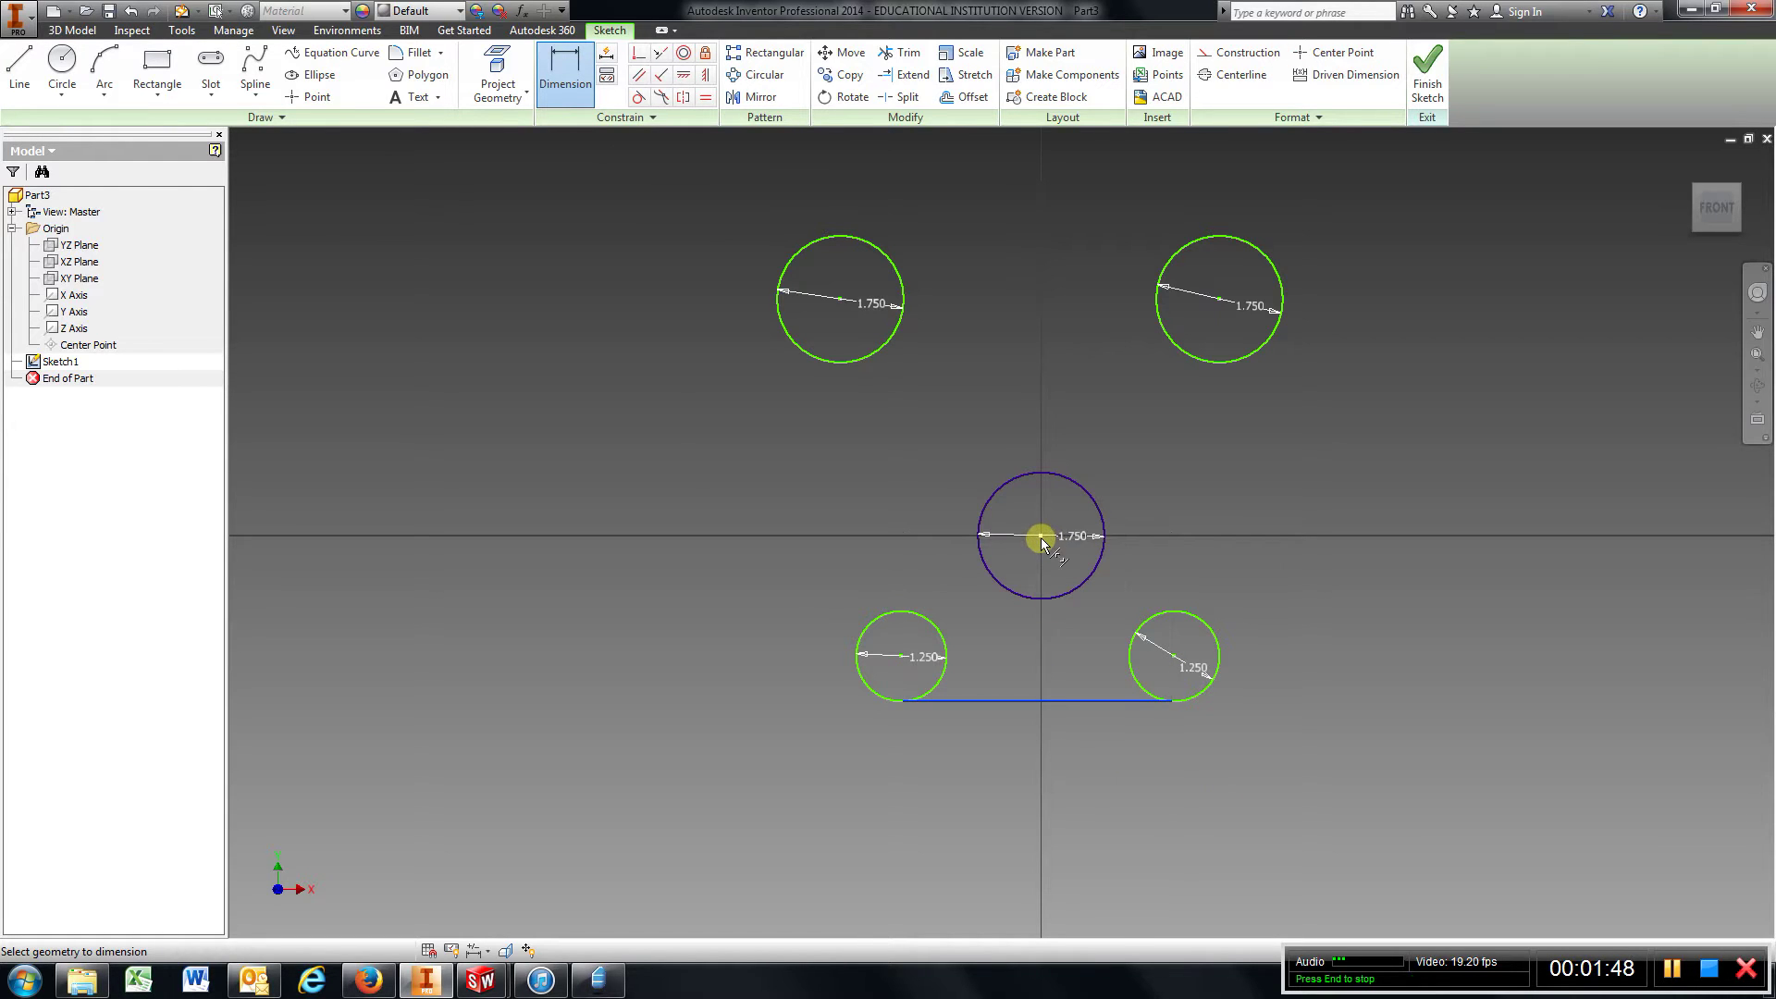
pyautogui.click(1041, 536)
pyautogui.click(1398, 646)
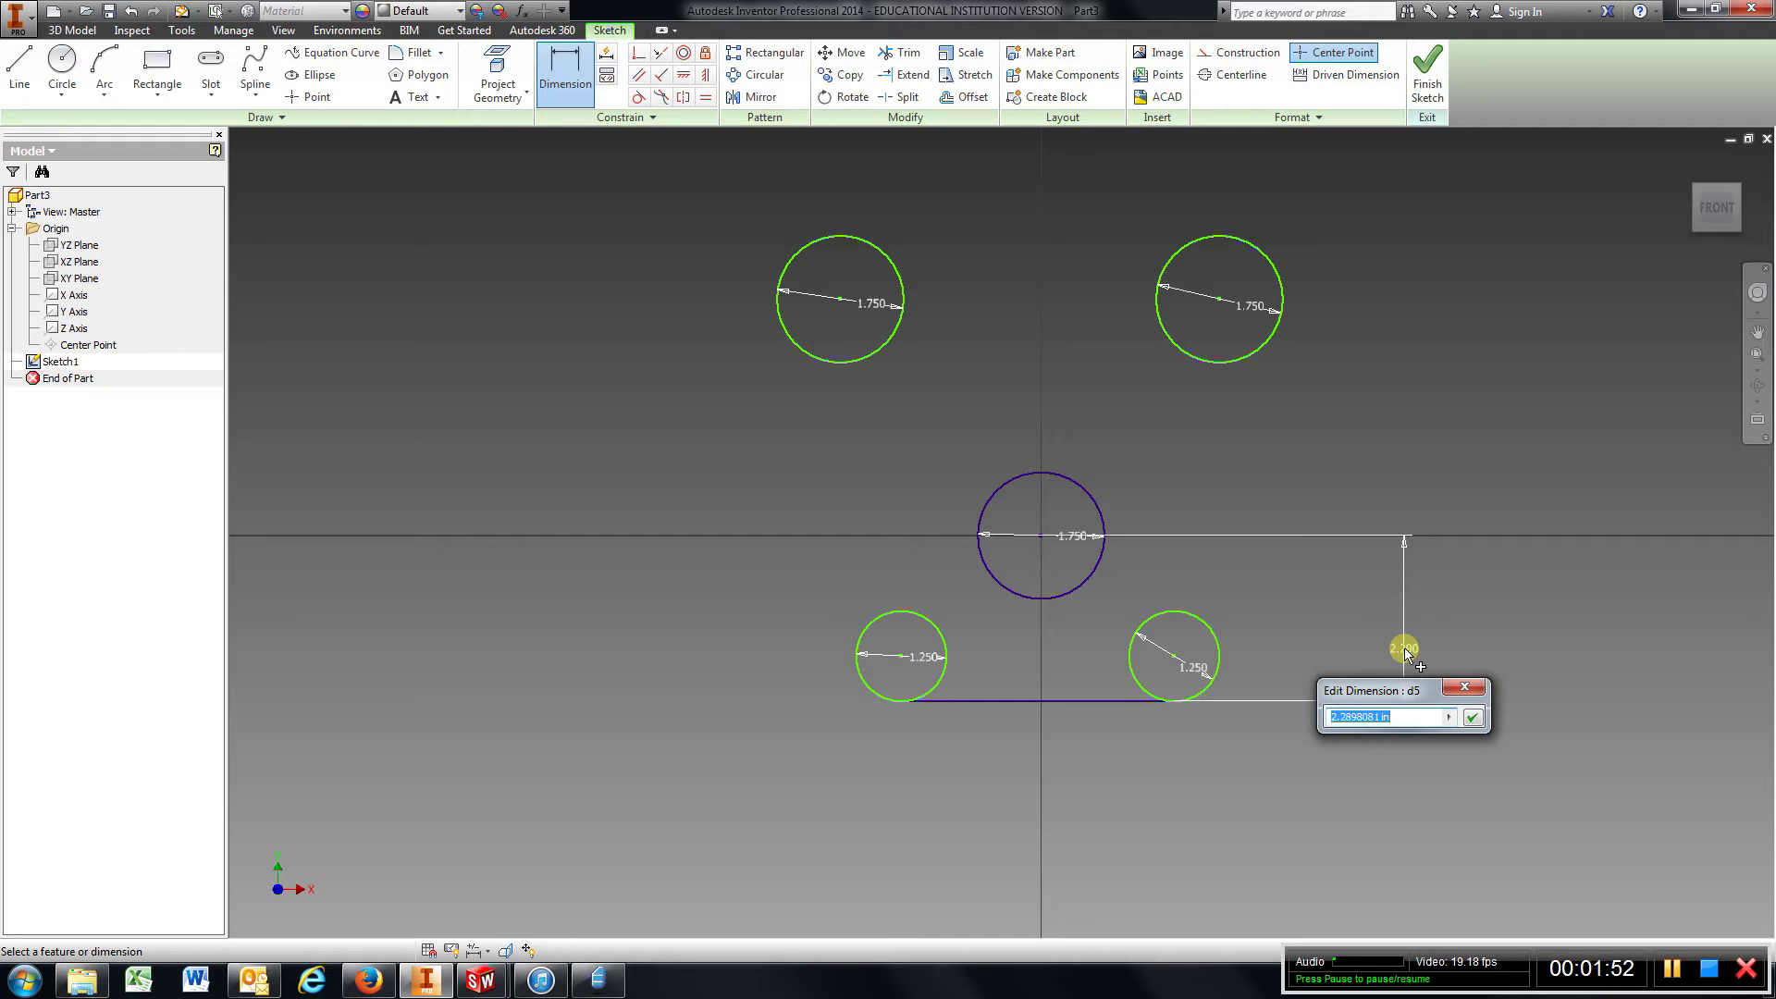
pyautogui.write('2.75')
pyautogui.press('Return')
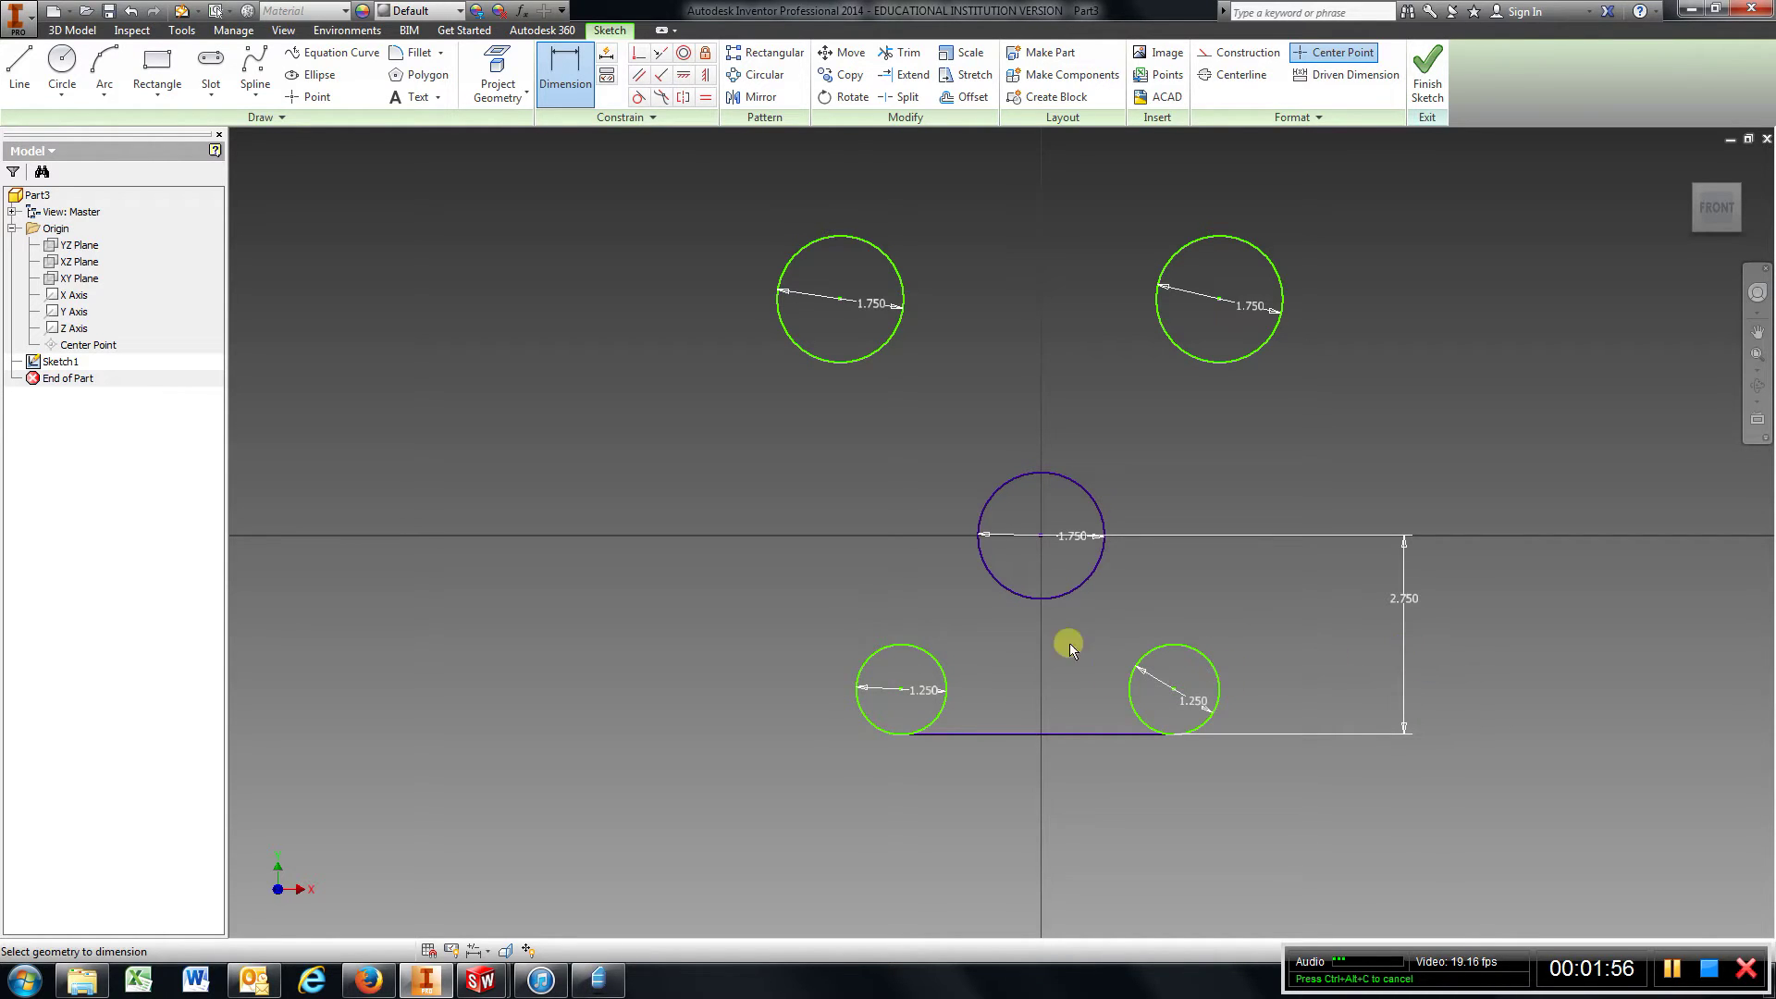
# Step: Dimension the horizontal distance from the origin to the lower right circle's centre as 1.375 in
pyautogui.click(1041, 536)
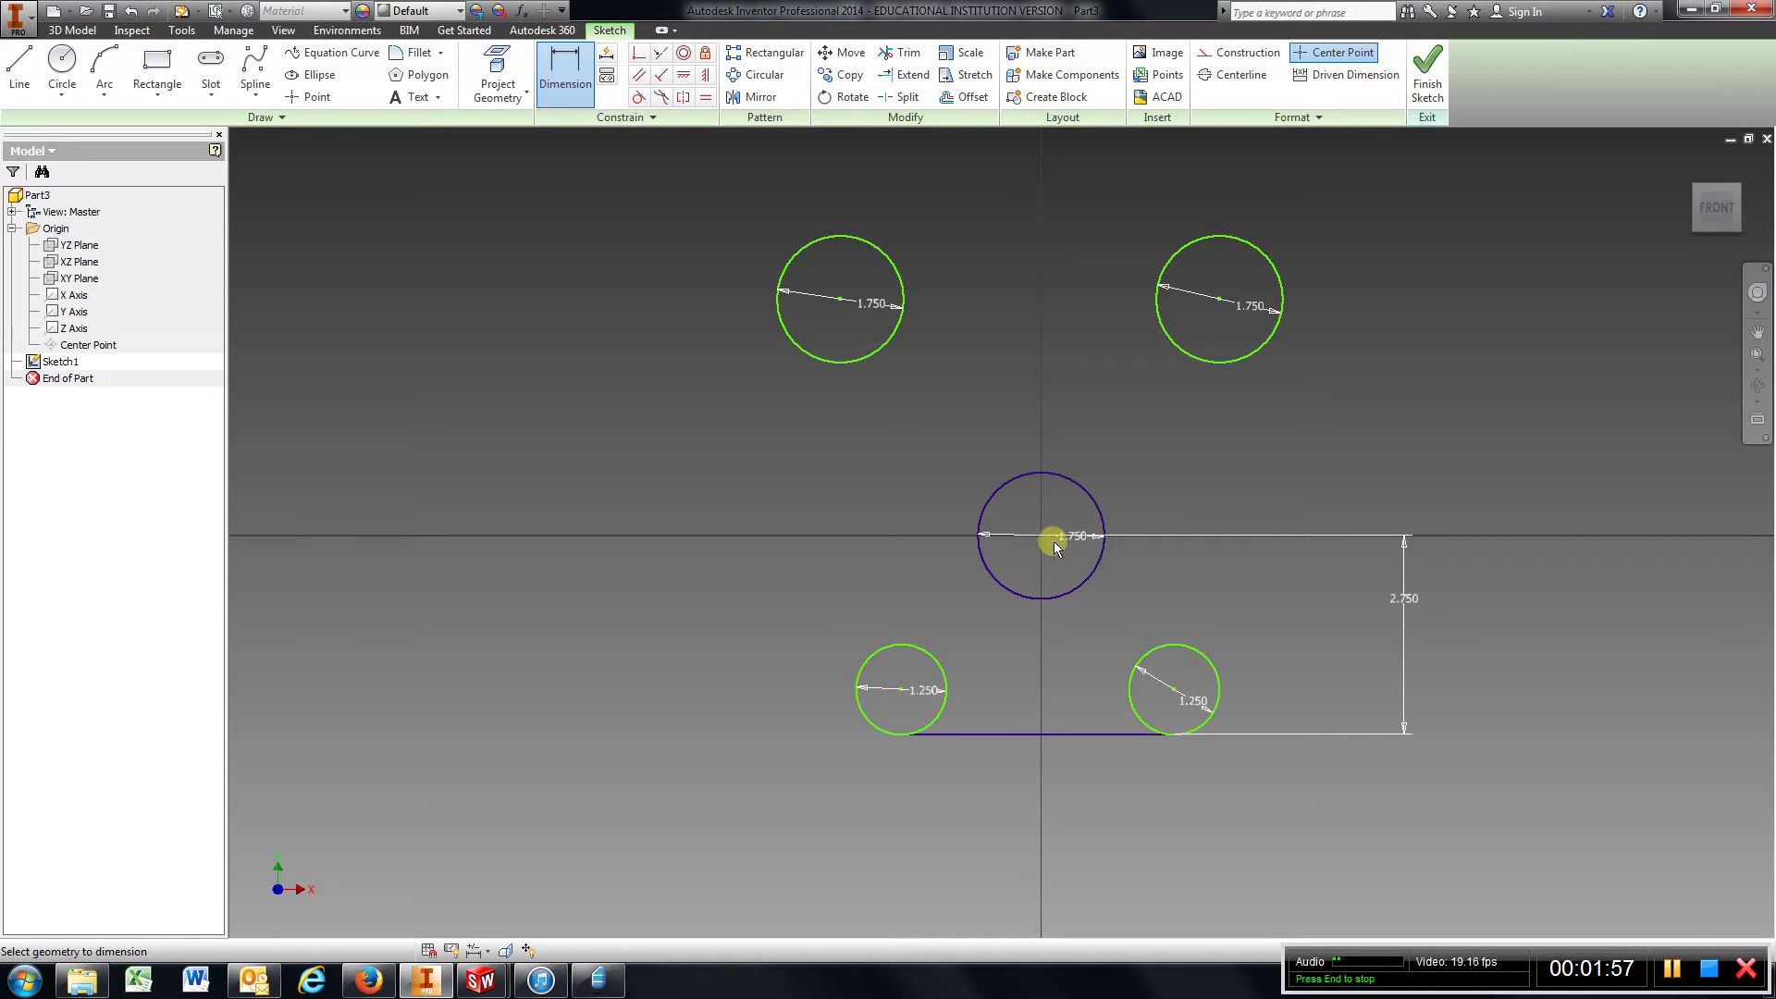
pyautogui.click(1174, 690)
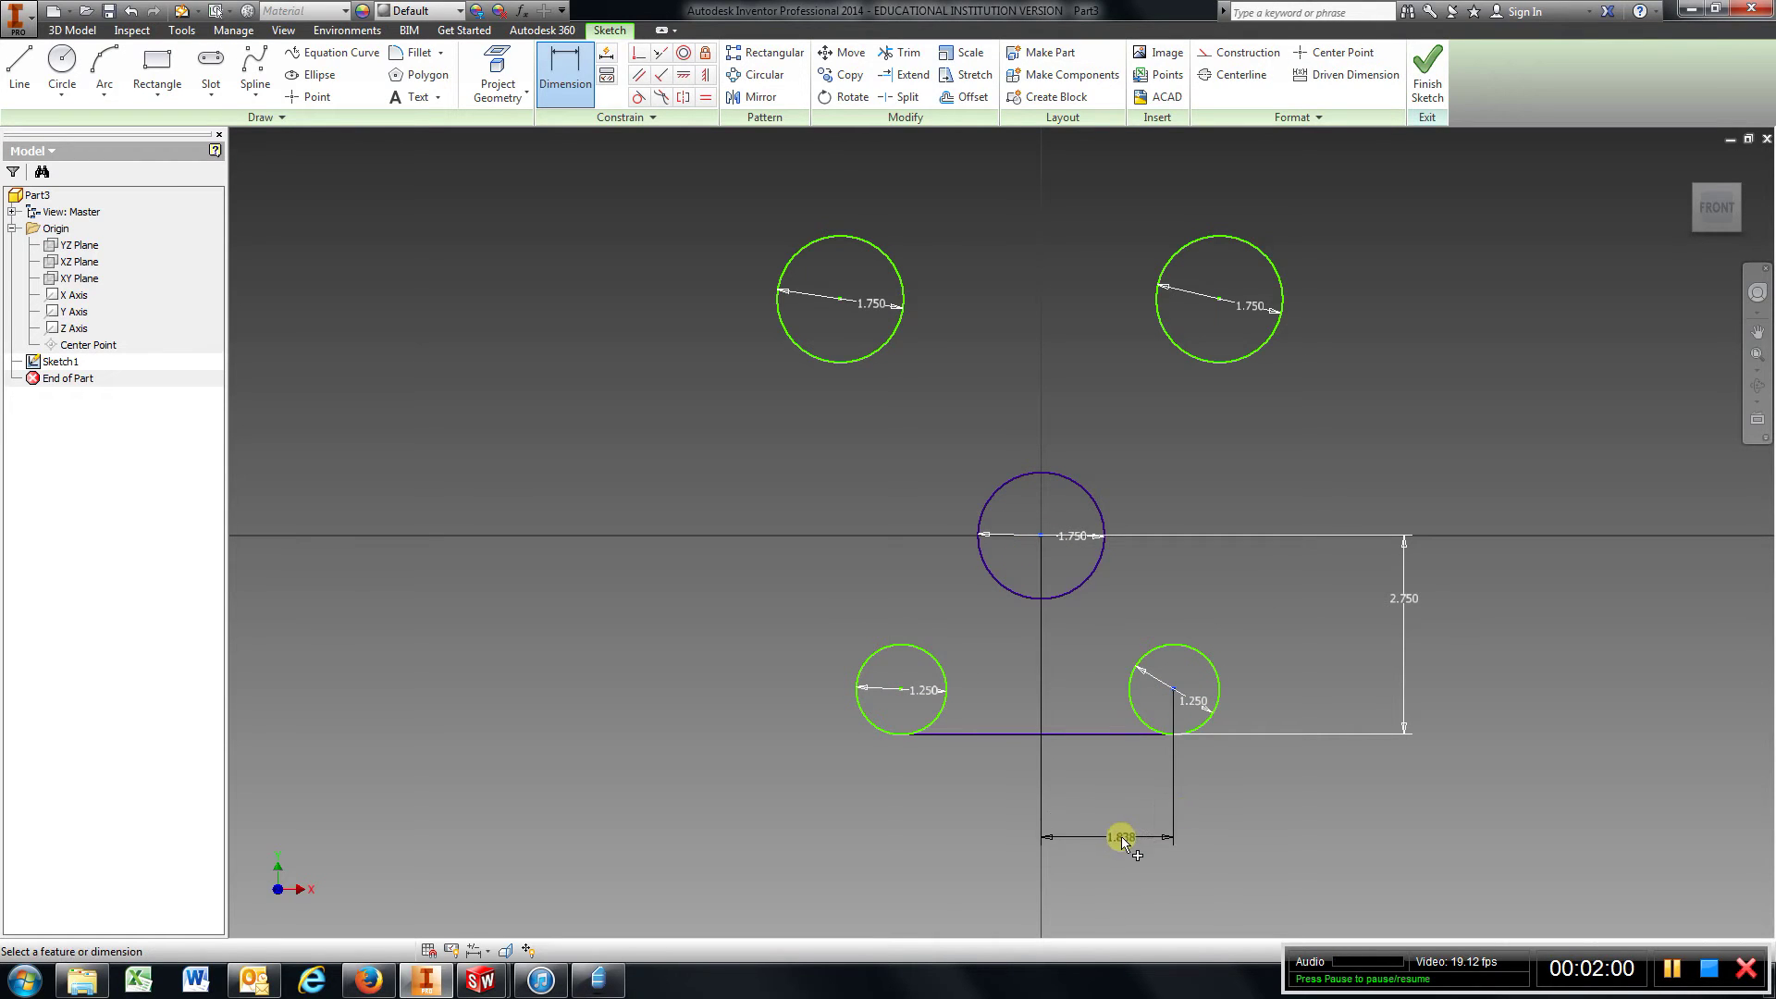
pyautogui.click(1121, 836)
pyautogui.write('1.375')
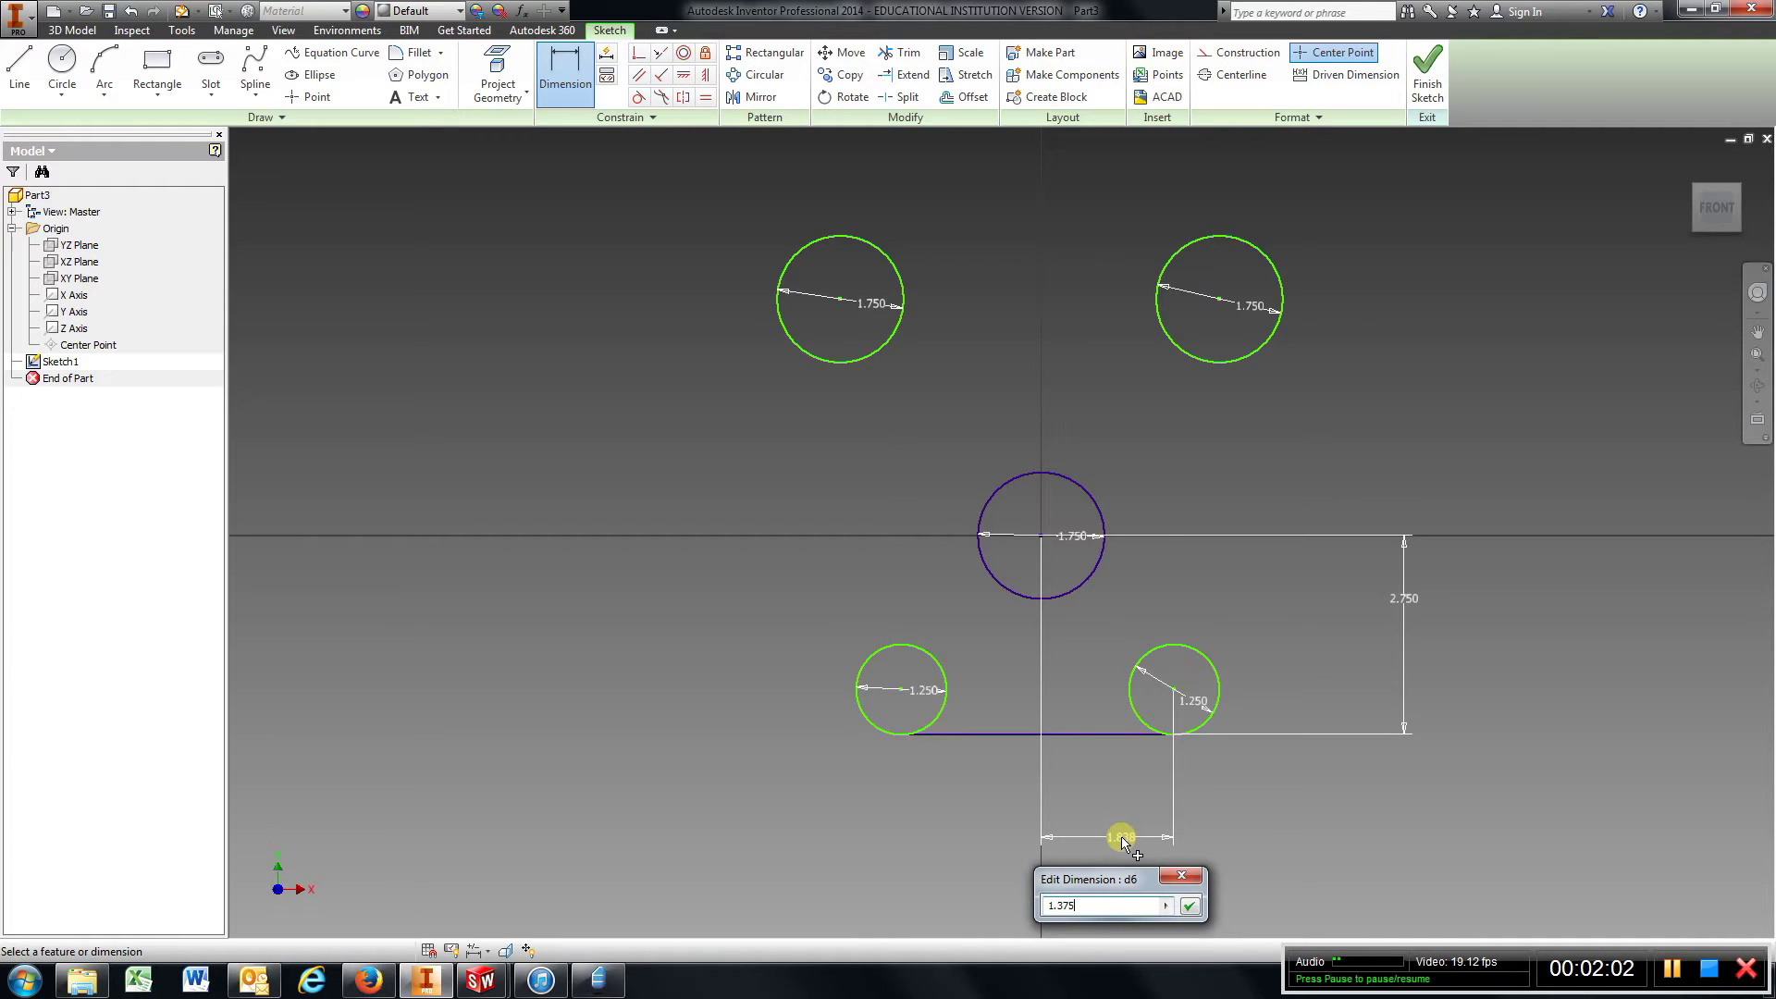
pyautogui.press('Return')
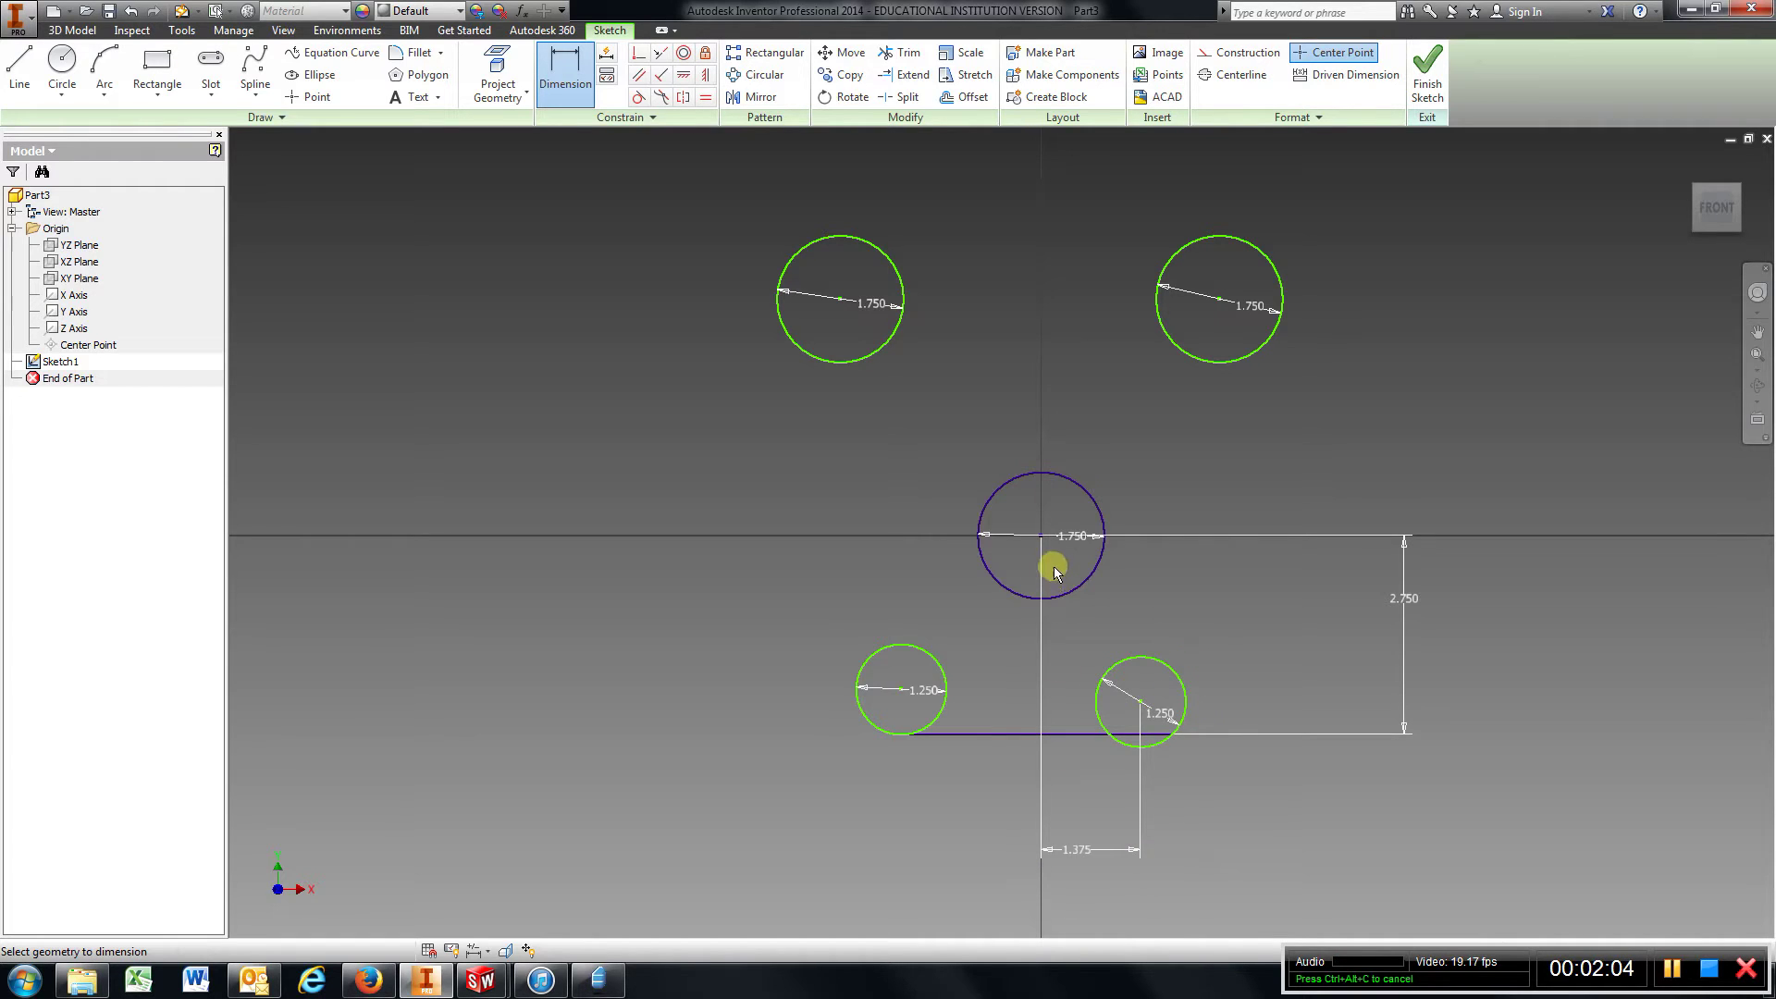
# Step: Dimension the horizontal distance from the origin to the lower left circle's centre as 1.375 in
pyautogui.click(903, 689)
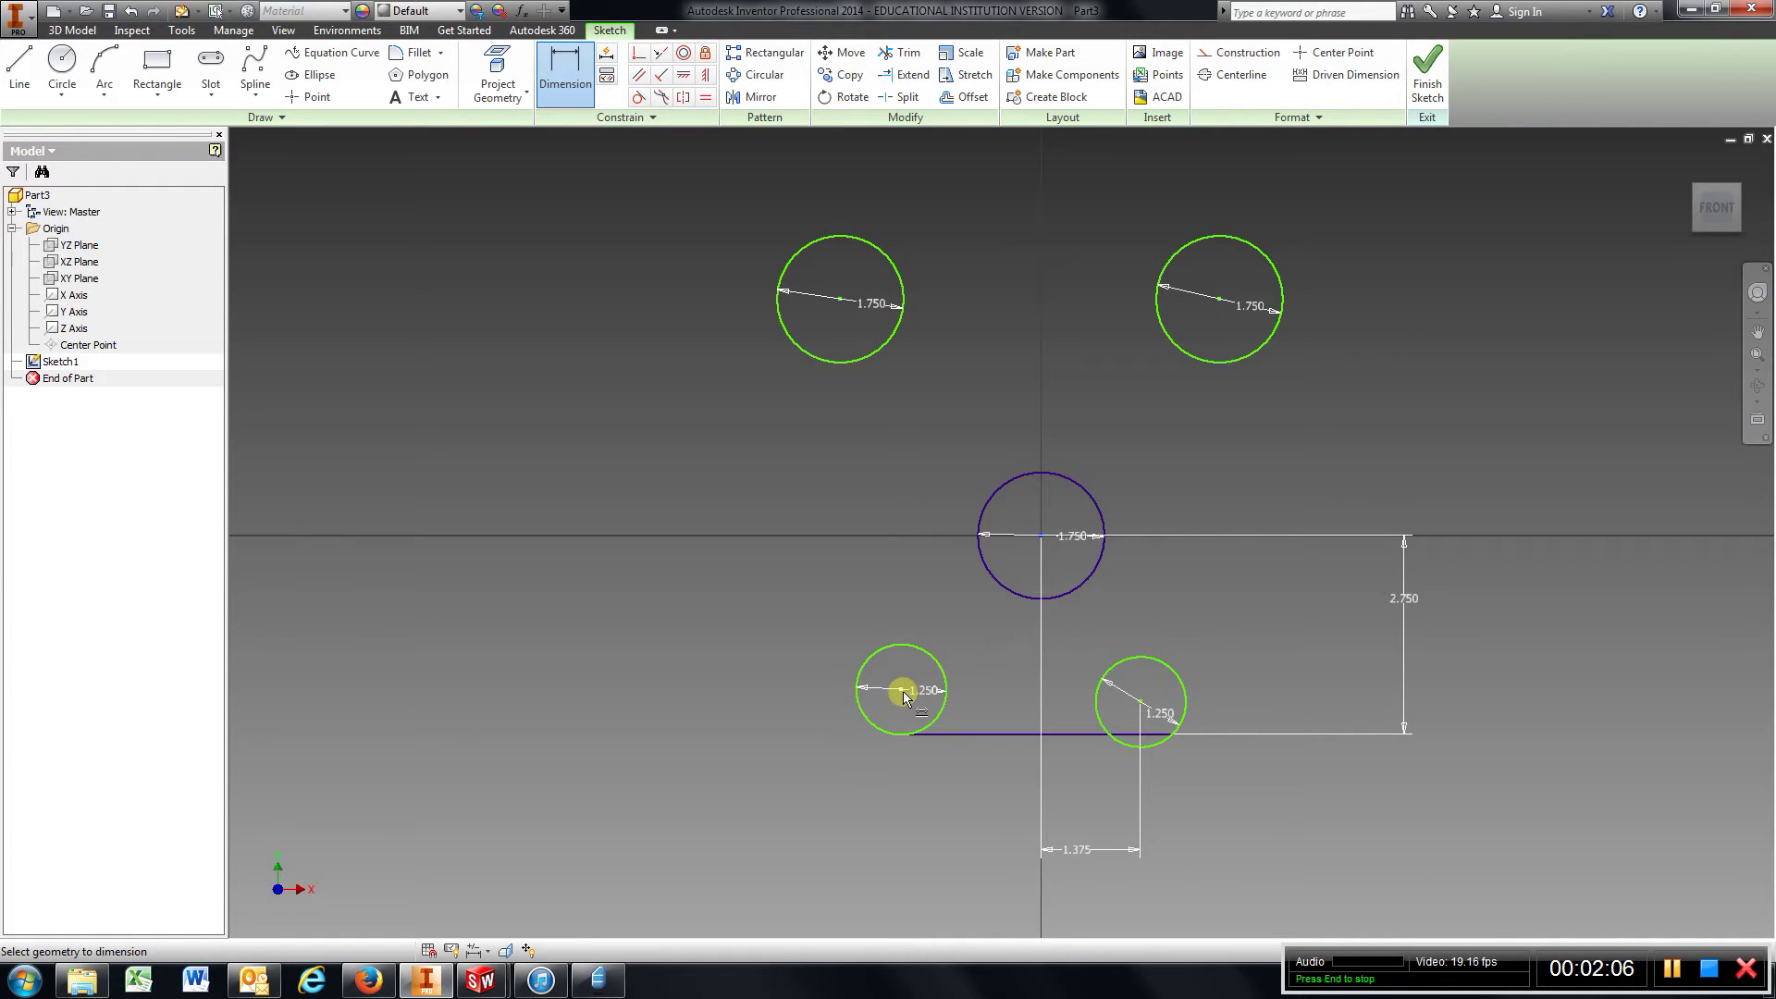
pyautogui.click(975, 852)
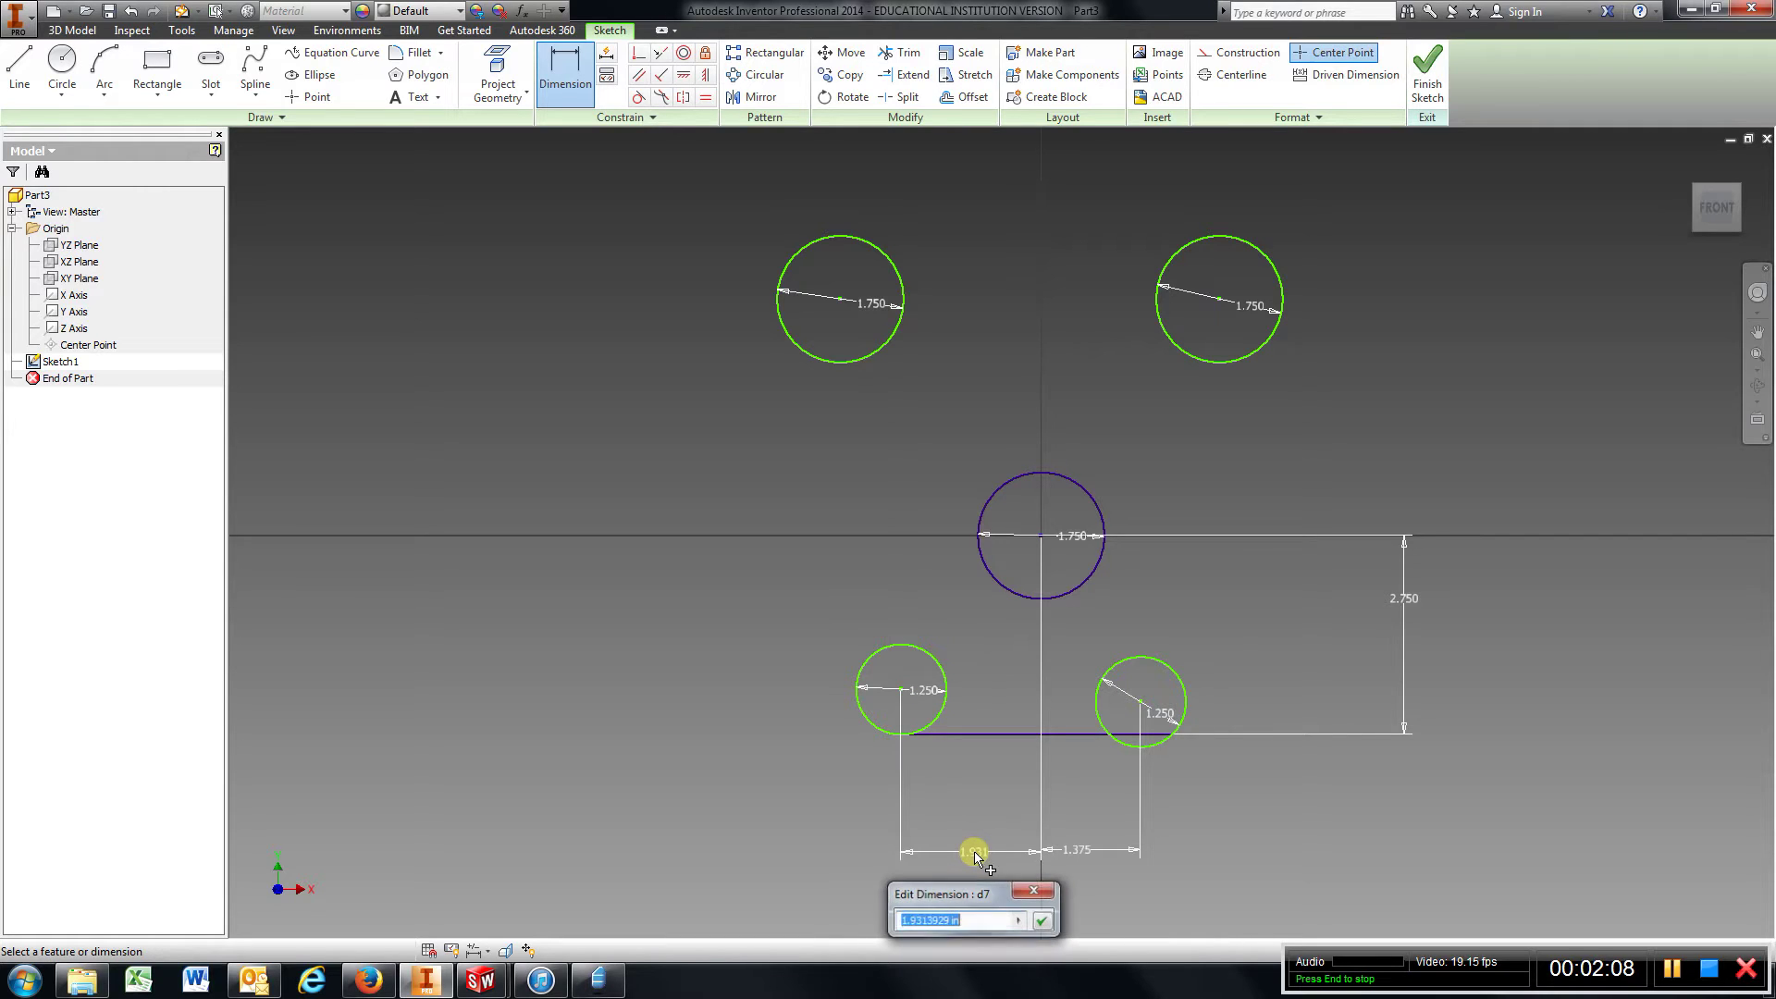
pyautogui.write('1.375')
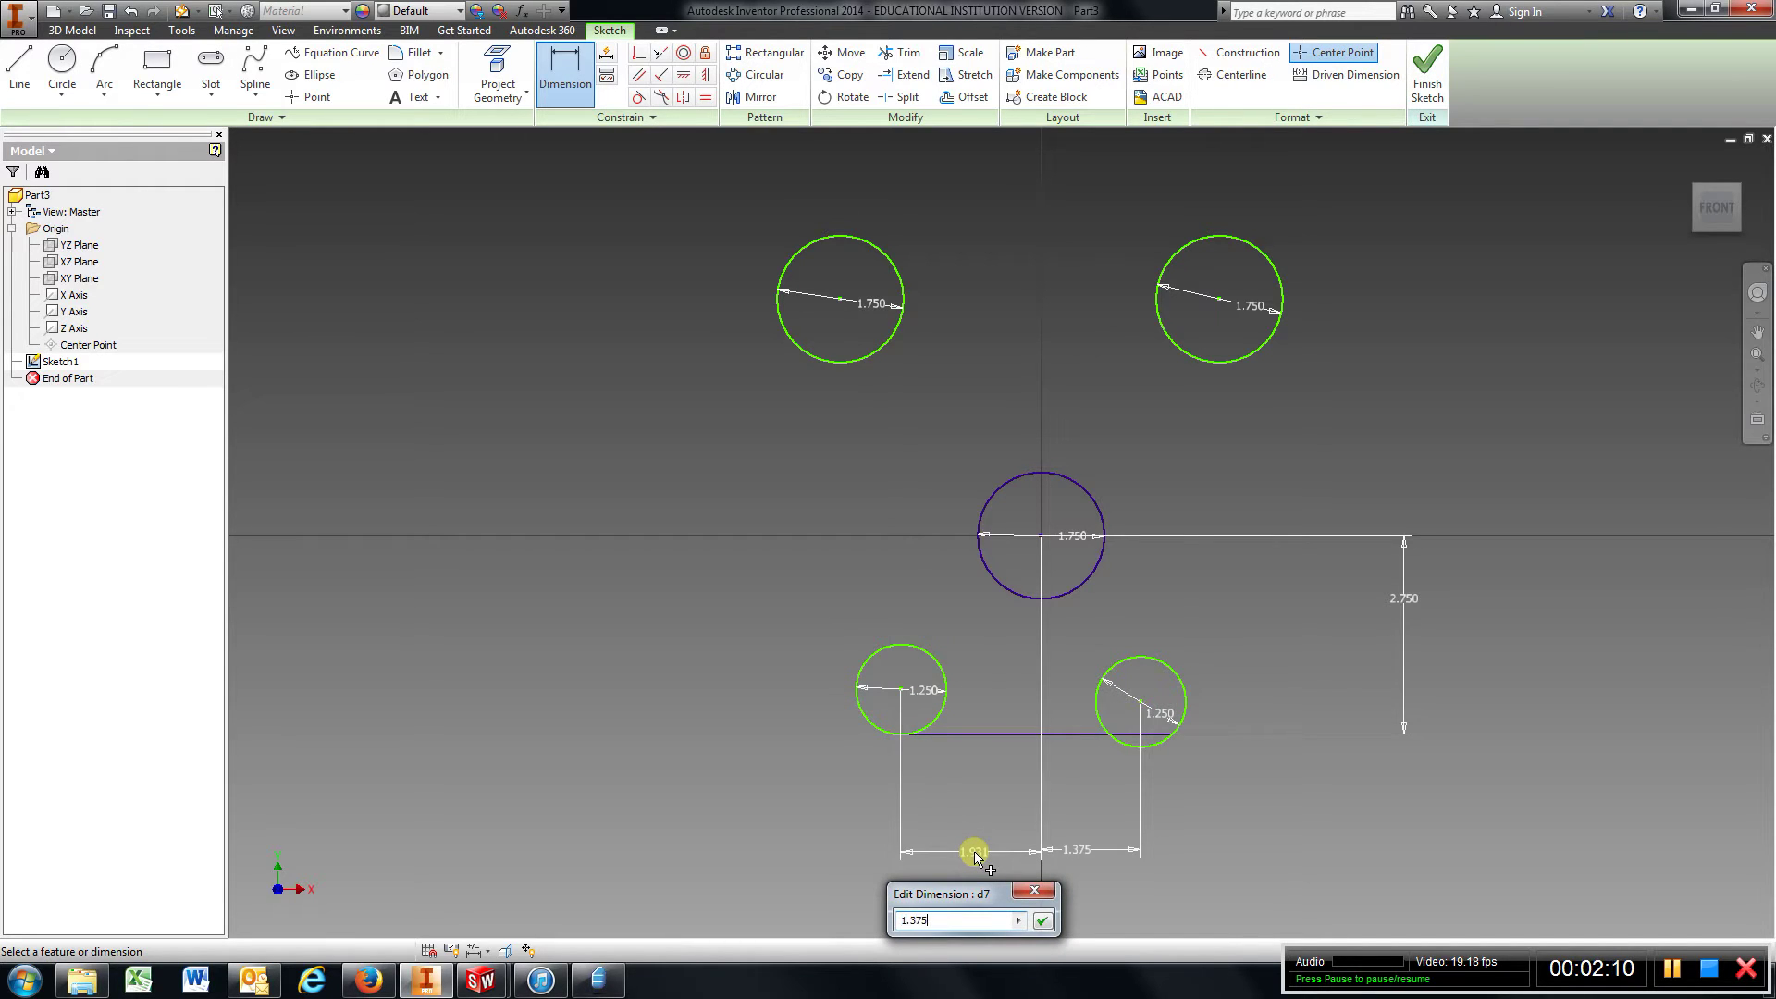
pyautogui.press('Return')
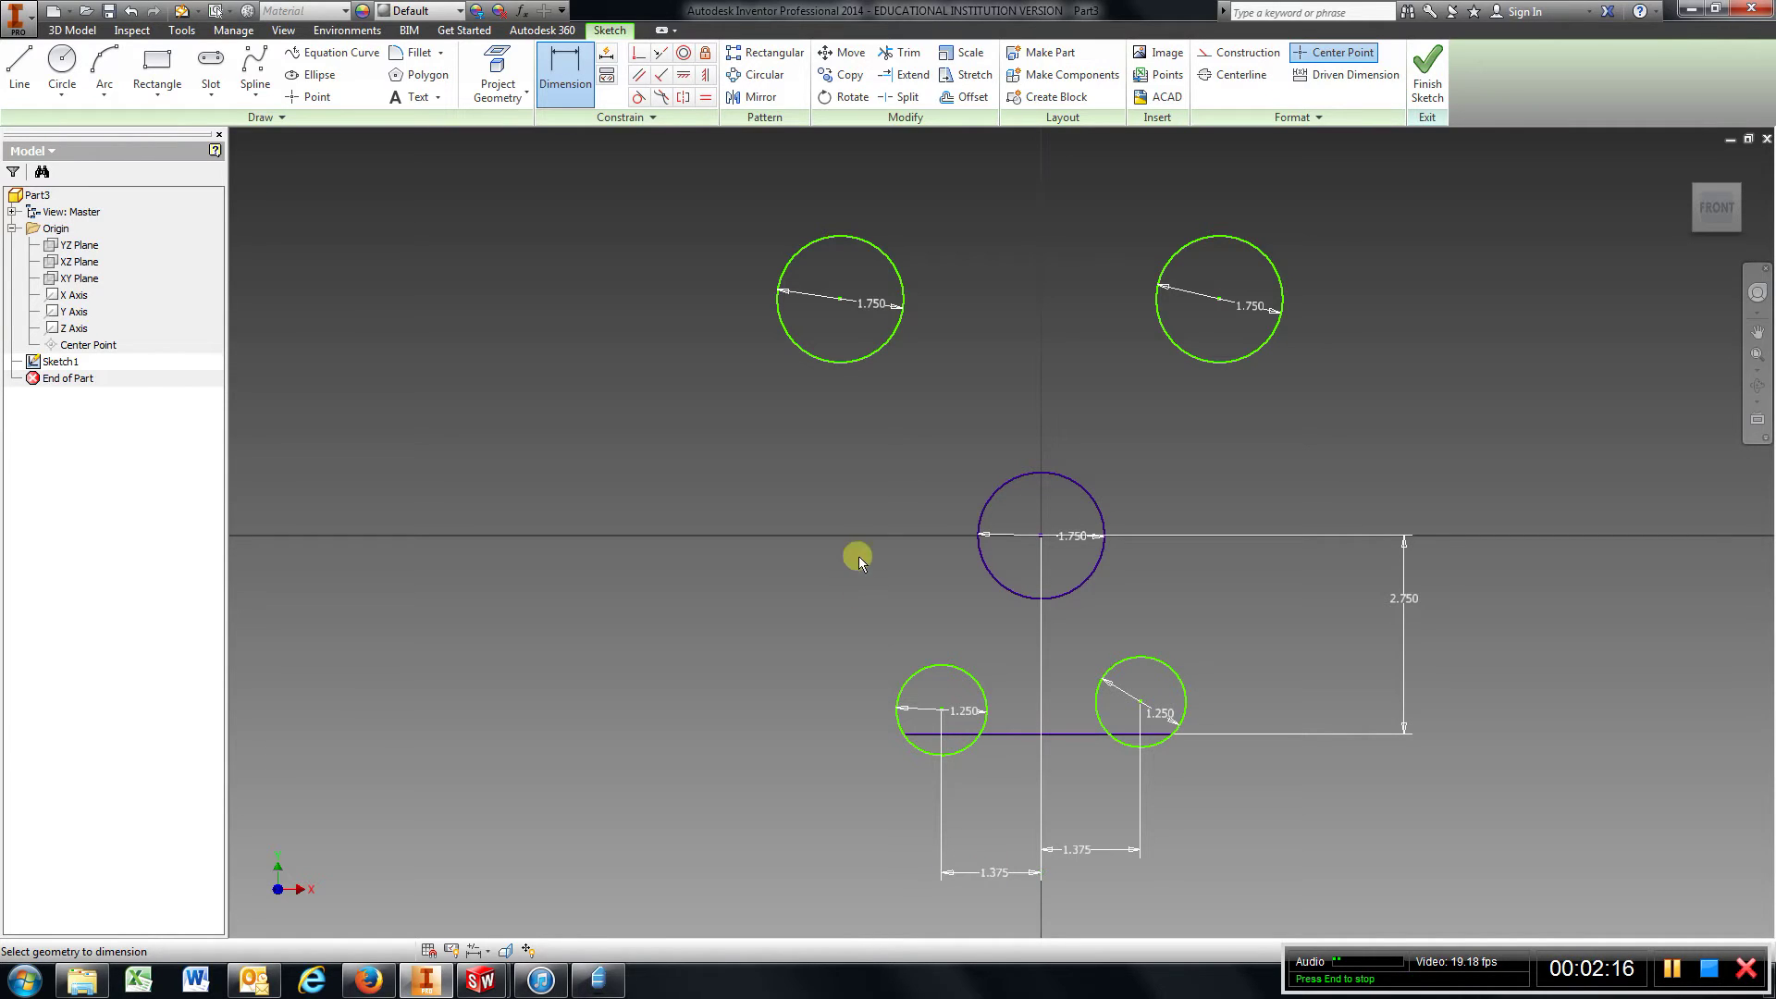
# Step: Make the bottom horizontal line tangent to the lower left circle and to the lower right circle
pyautogui.click(639, 96)
pyautogui.click(988, 503)
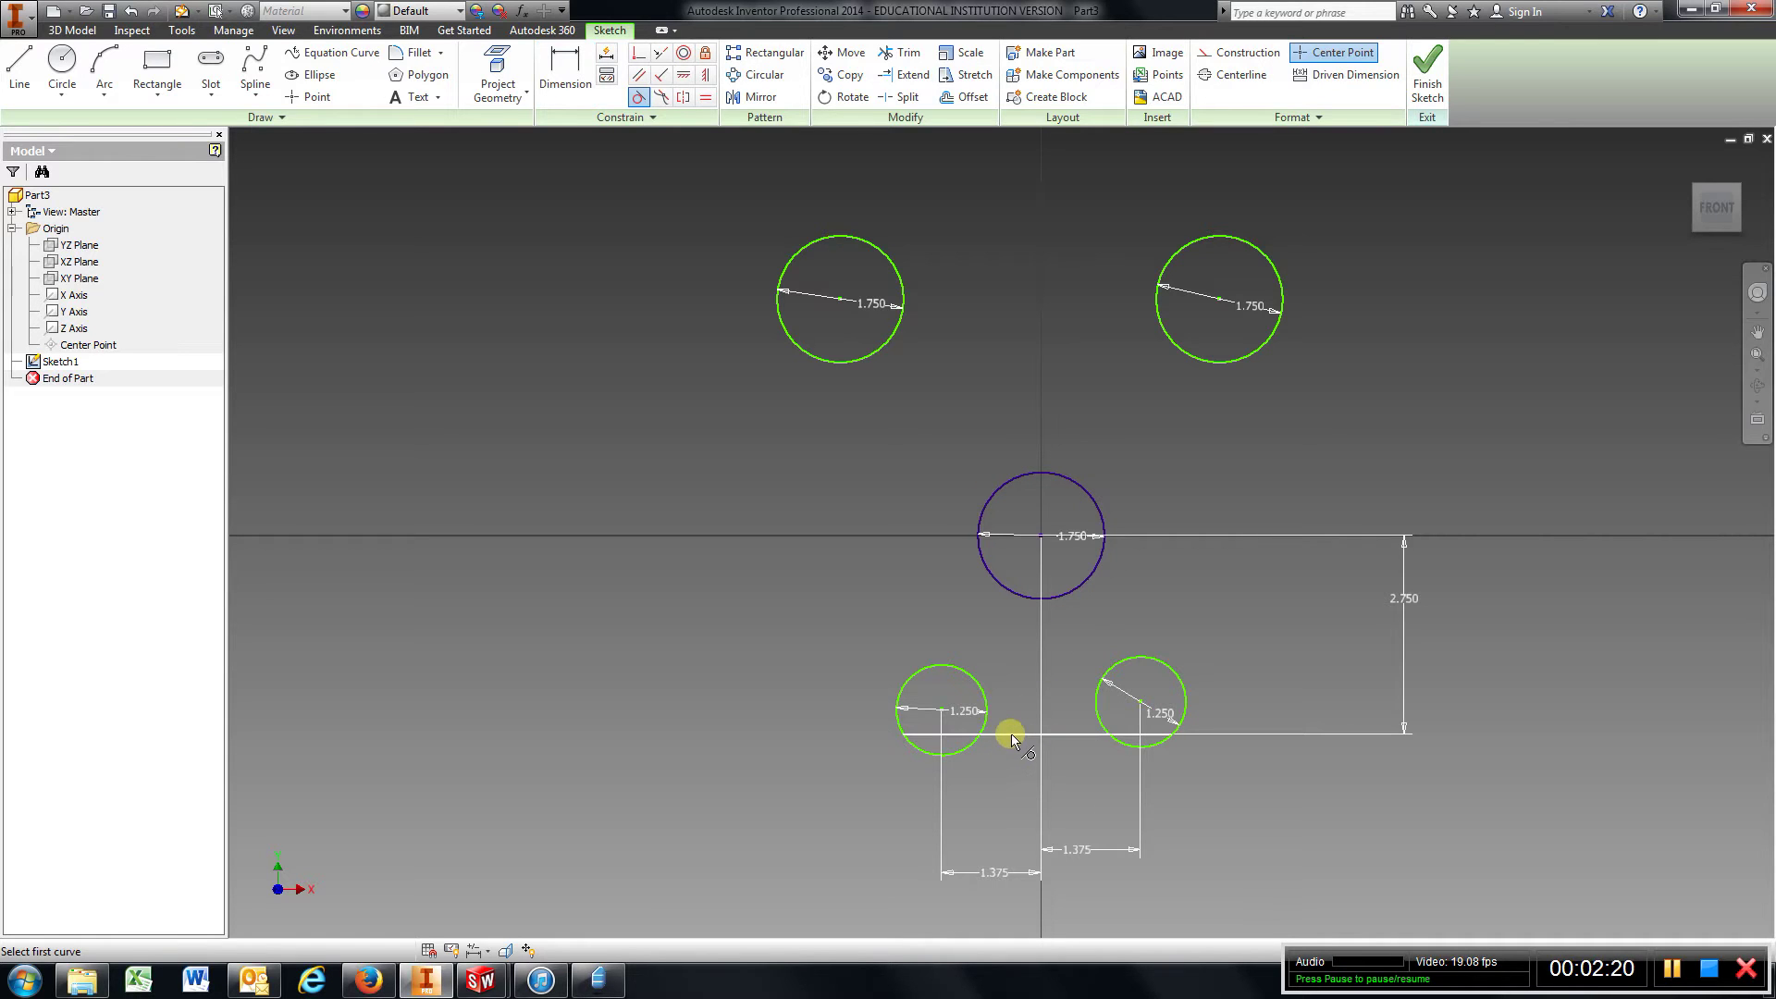
pyautogui.click(1012, 734)
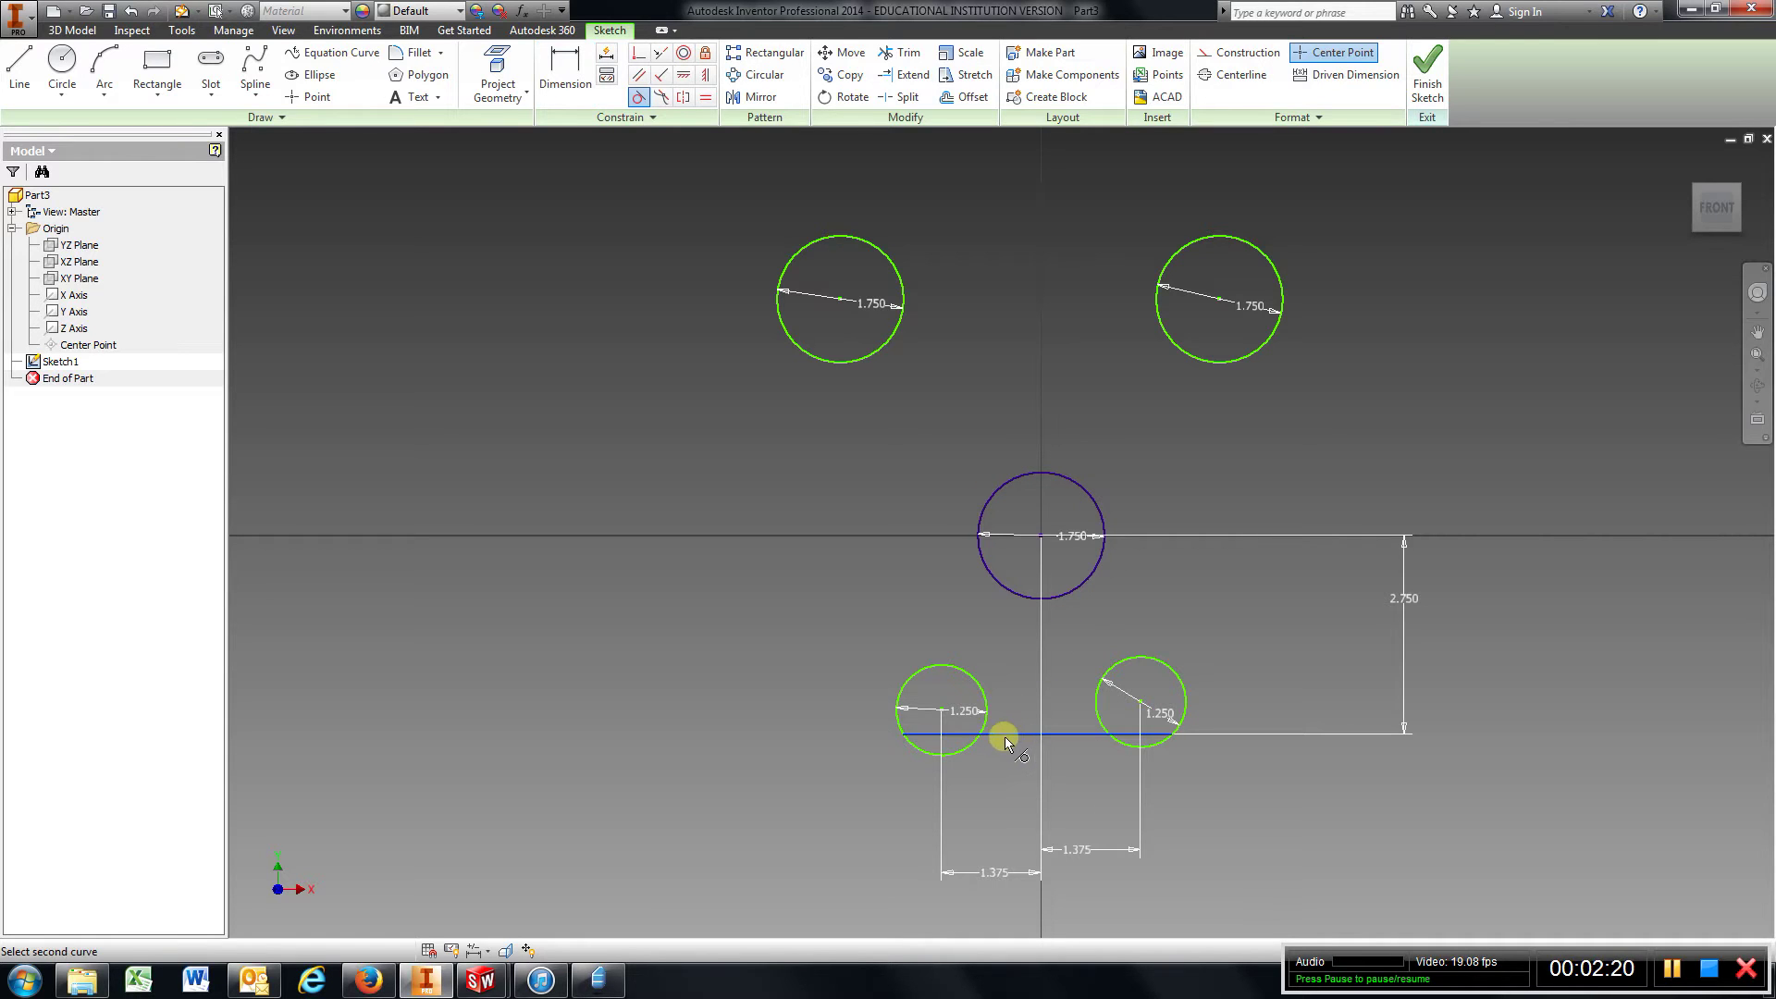
pyautogui.click(943, 756)
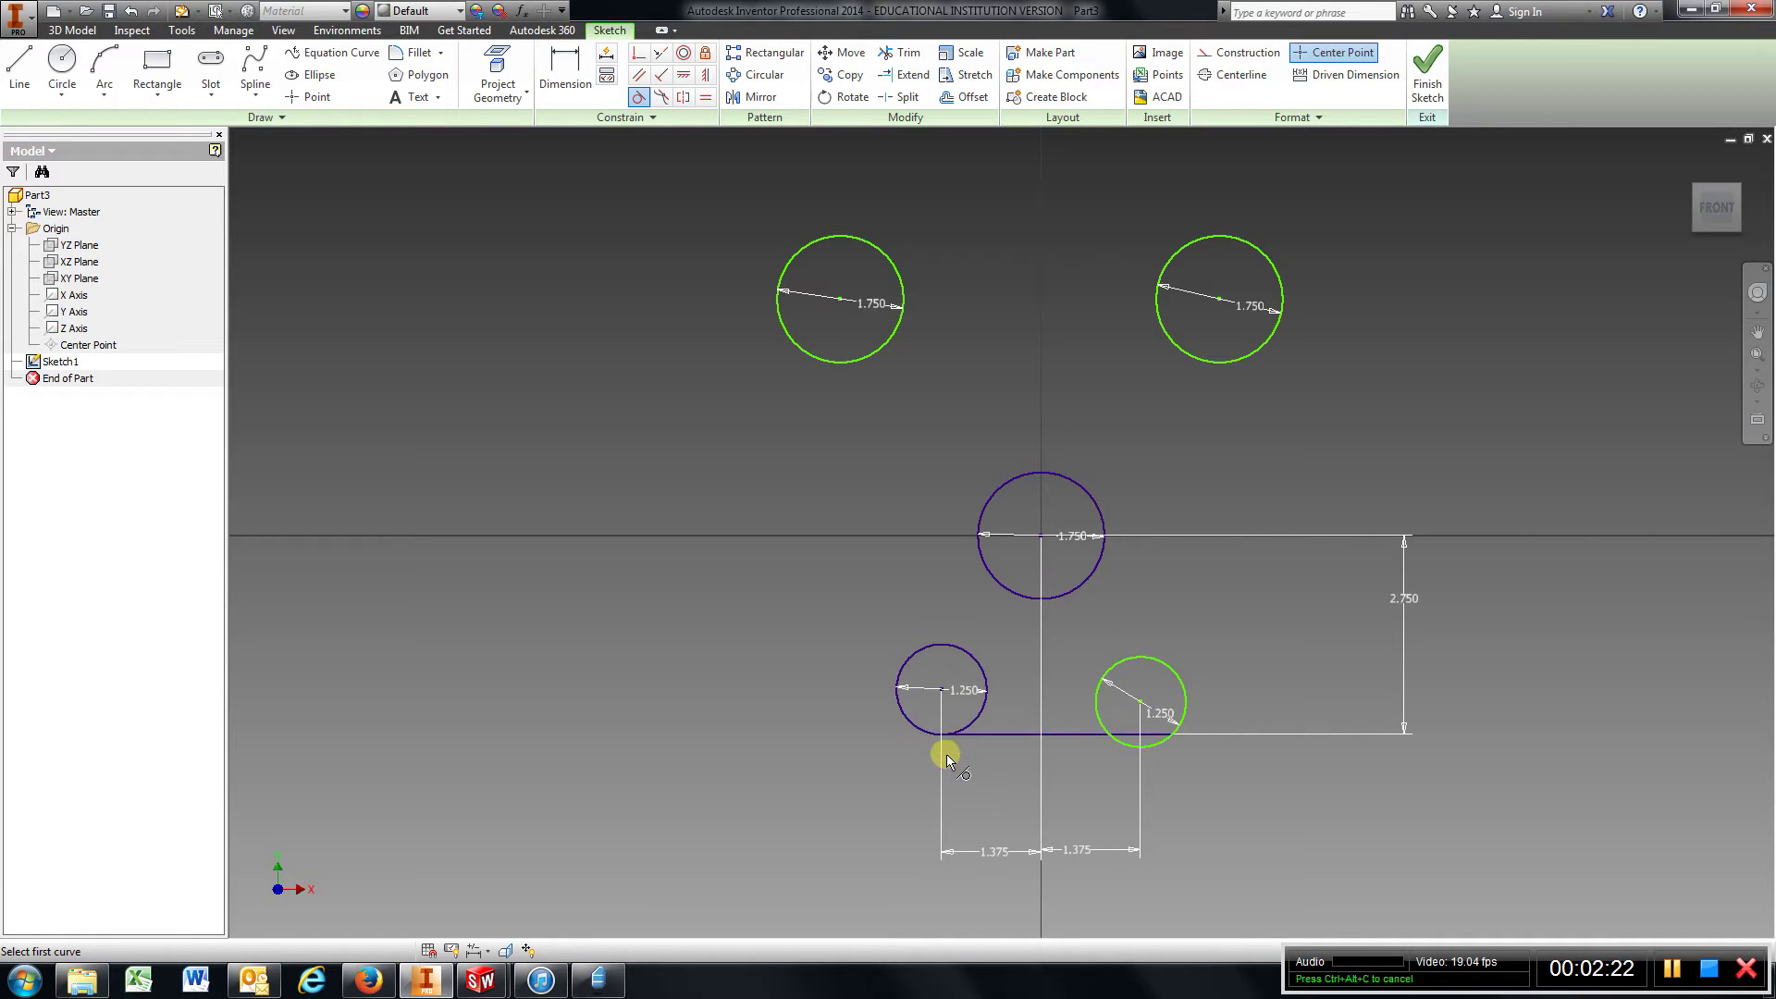
pyautogui.click(1084, 734)
pyautogui.click(1130, 740)
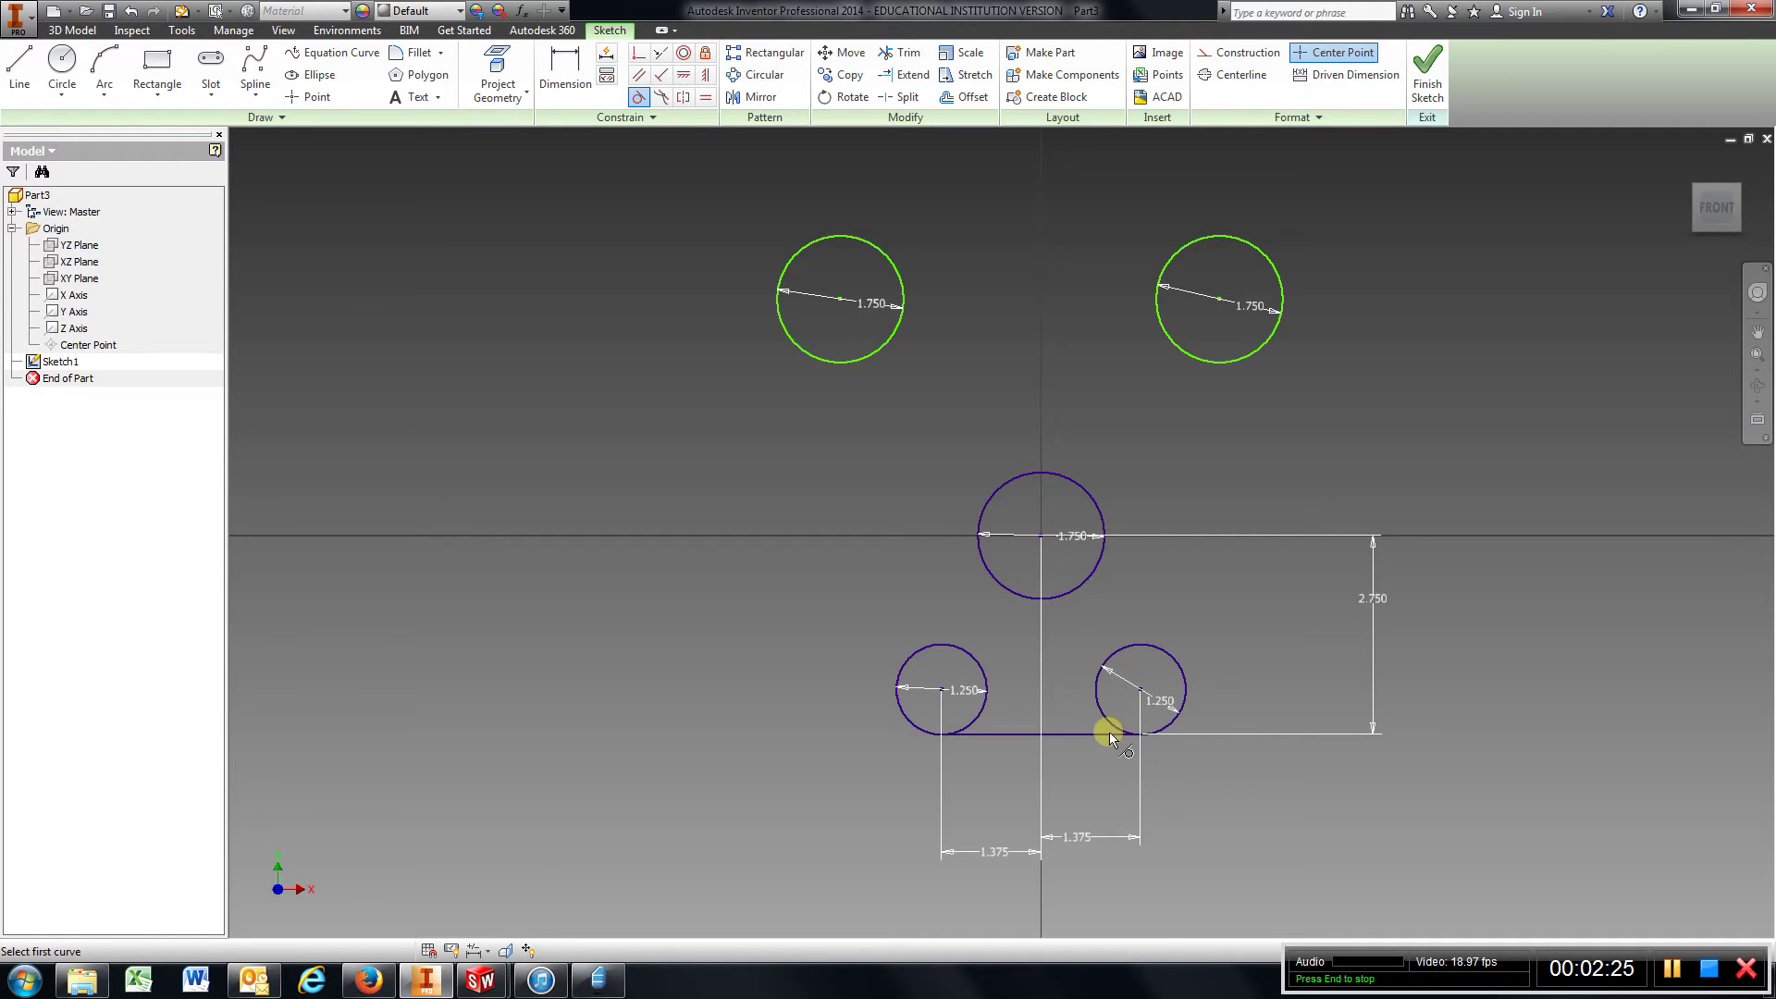
pyautogui.click(638, 98)
# Step: Dimension the horizontal distance from the origin to the upper right circle's centre as 2.25 in
pyautogui.click(565, 74)
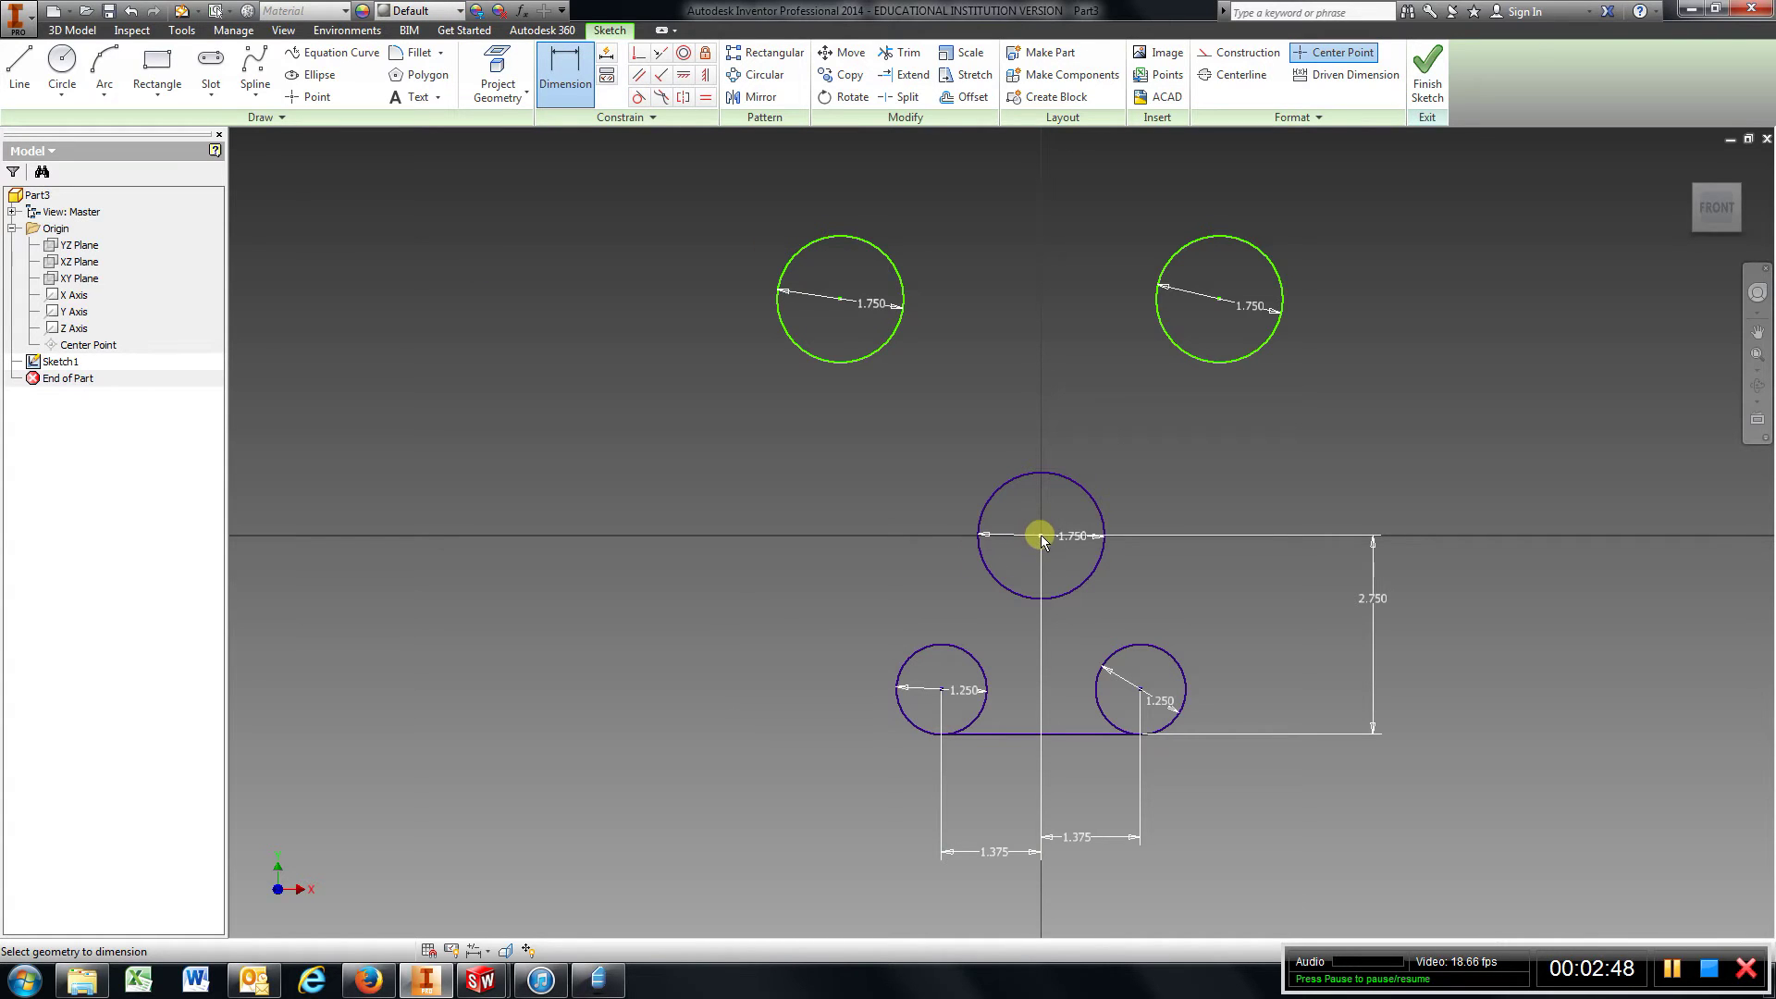
pyautogui.click(1221, 303)
pyautogui.click(1110, 188)
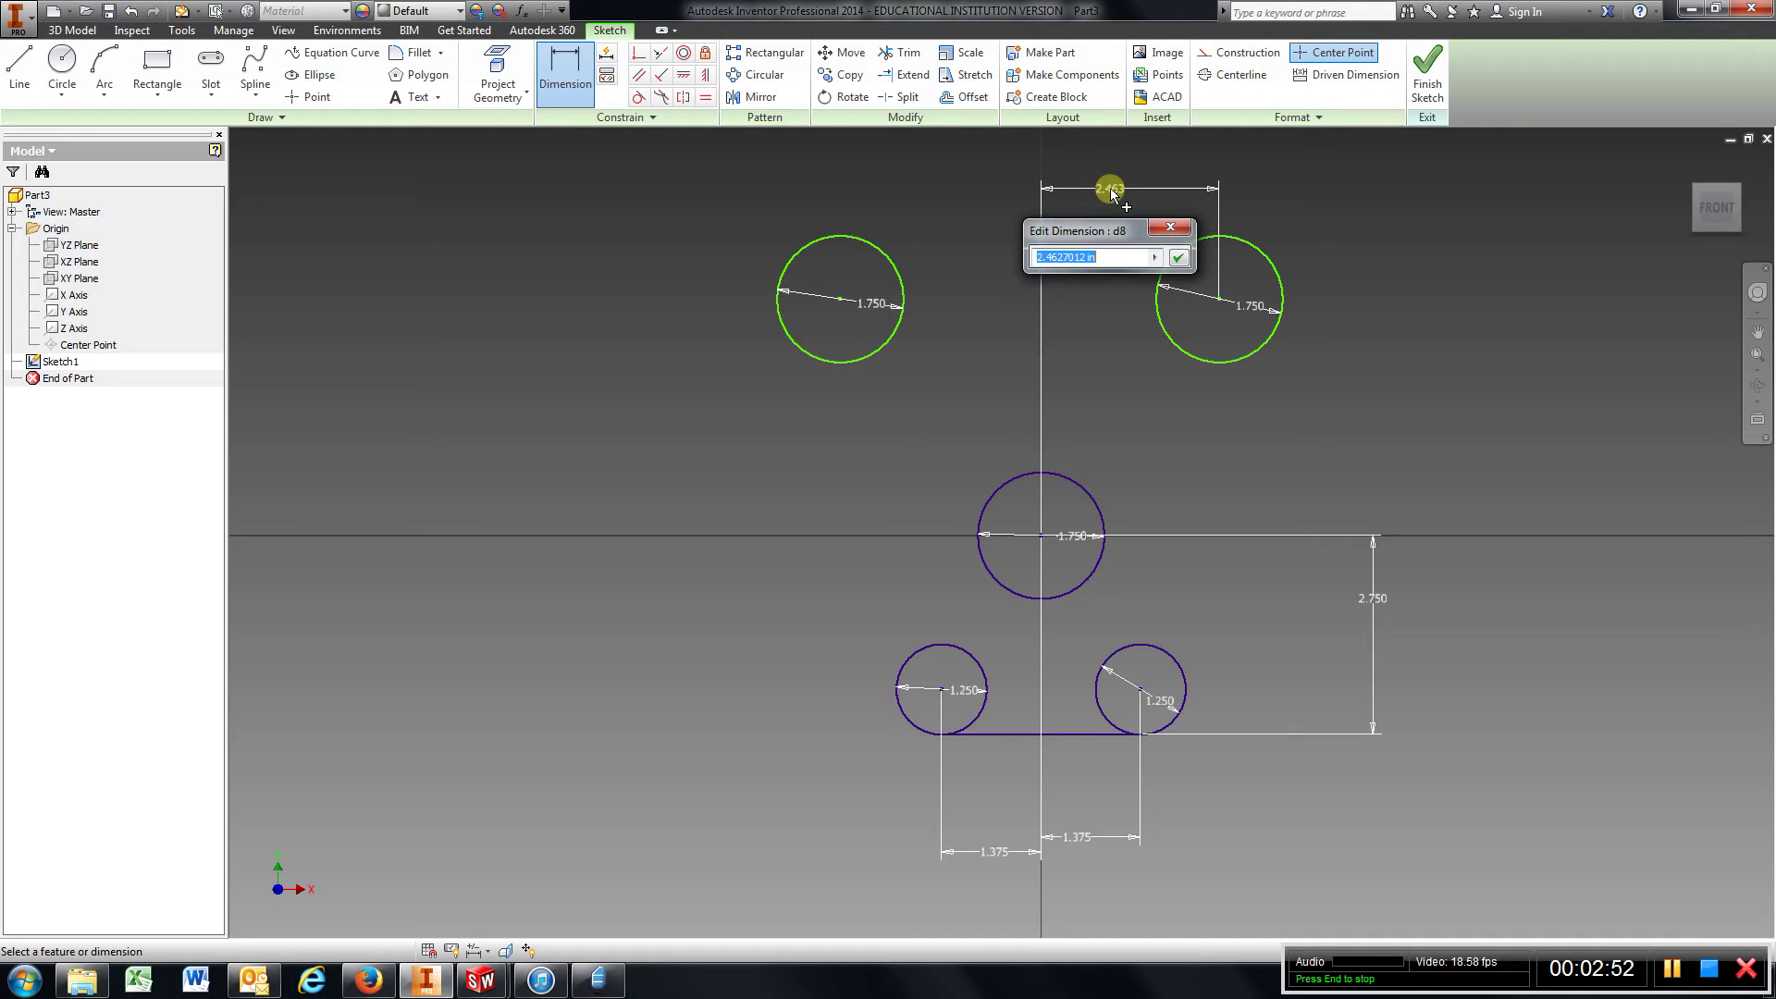
pyautogui.write('2.25')
pyautogui.press('Return')
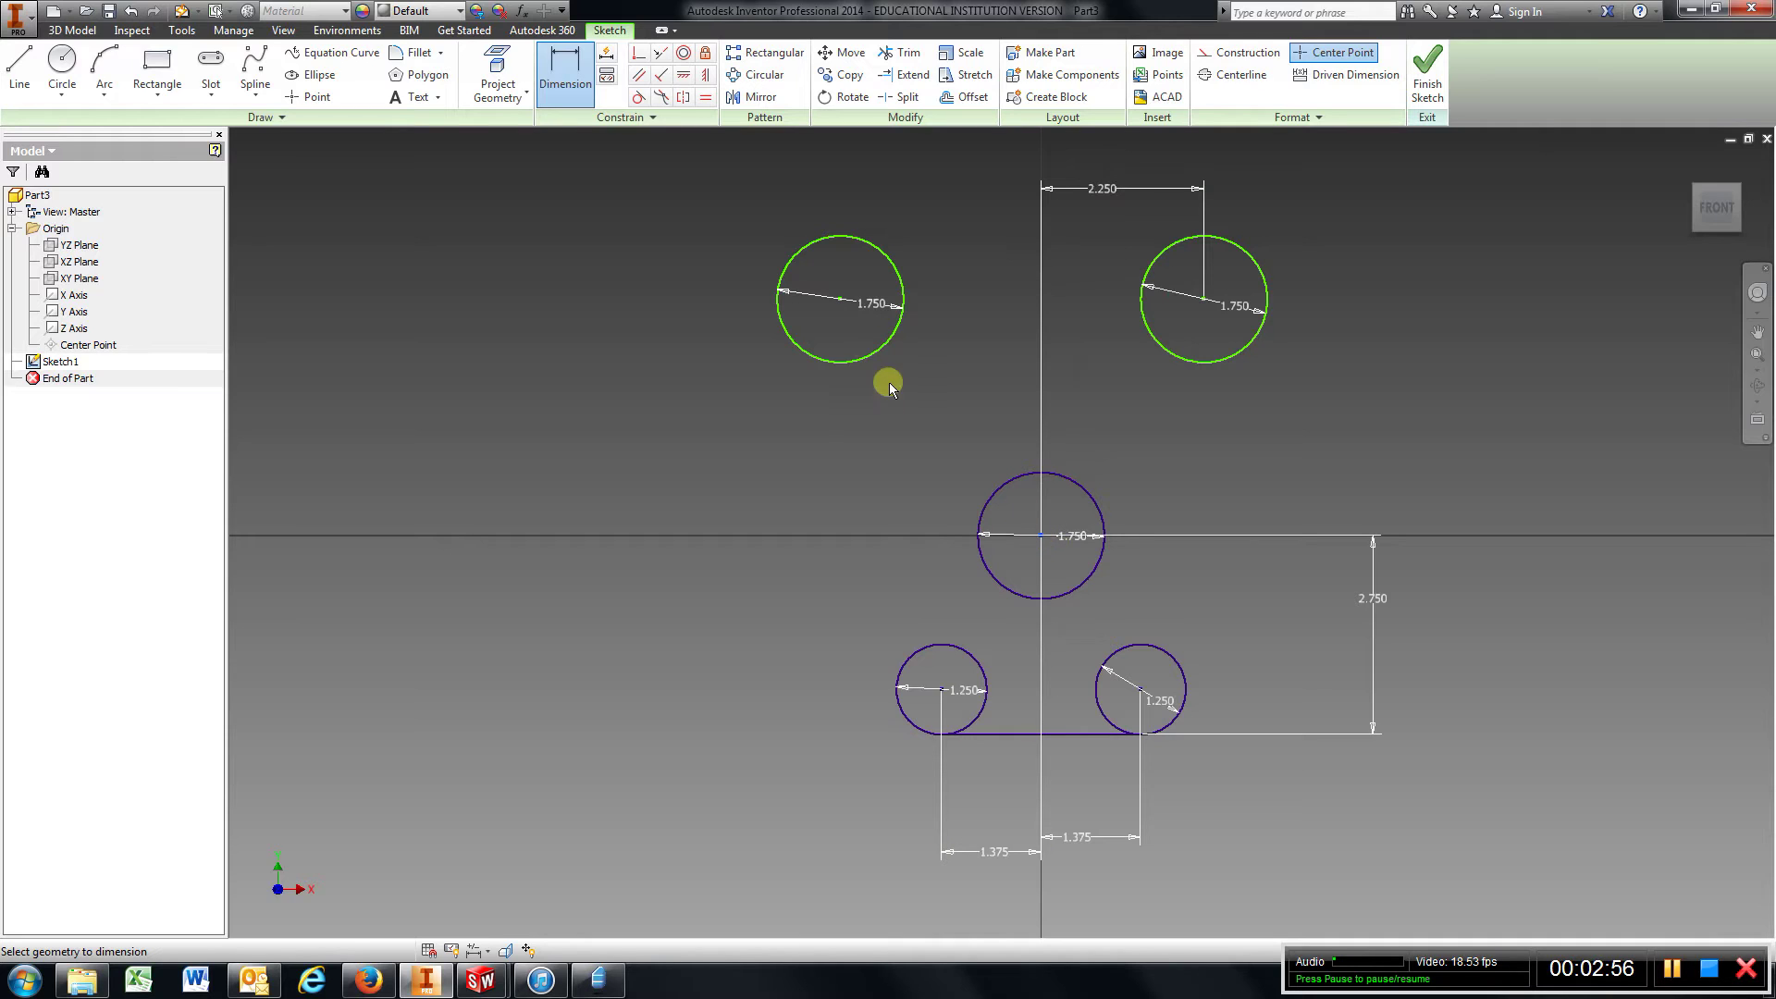
# Step: Dimension the horizontal distance from the origin to the upper left circle's centre as 2.25 in
pyautogui.click(840, 305)
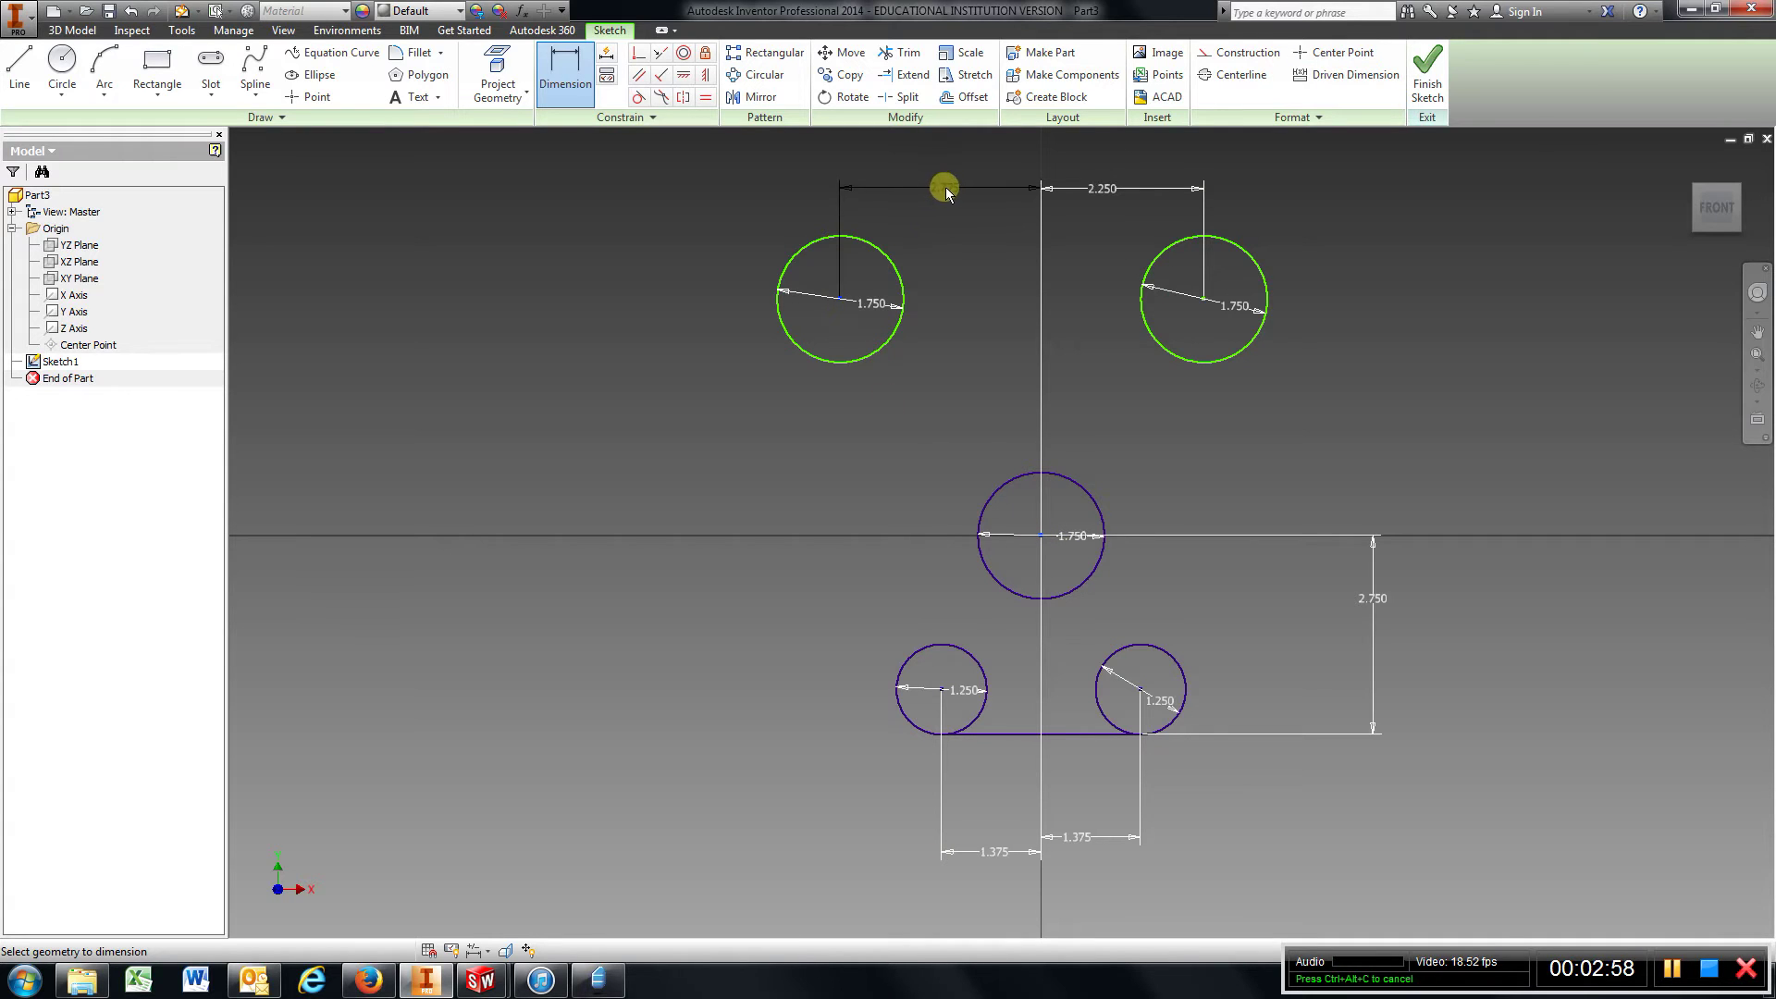
pyautogui.click(948, 188)
pyautogui.write('2.25')
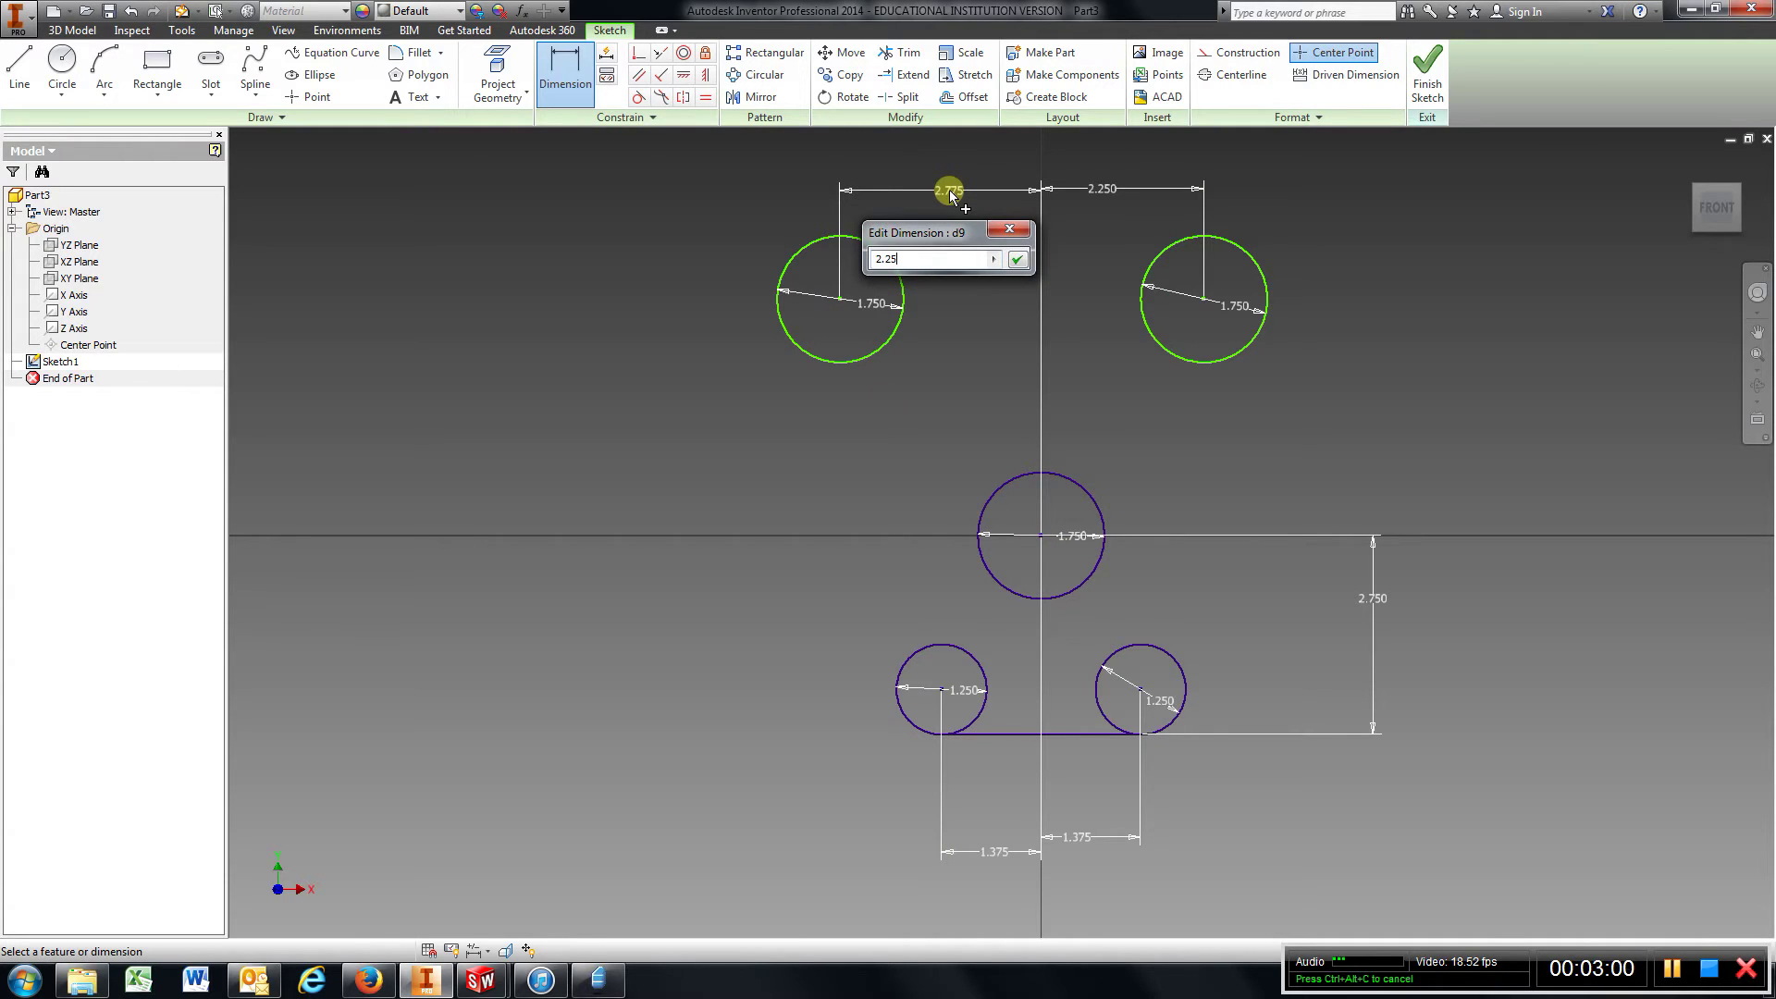
pyautogui.press('Return')
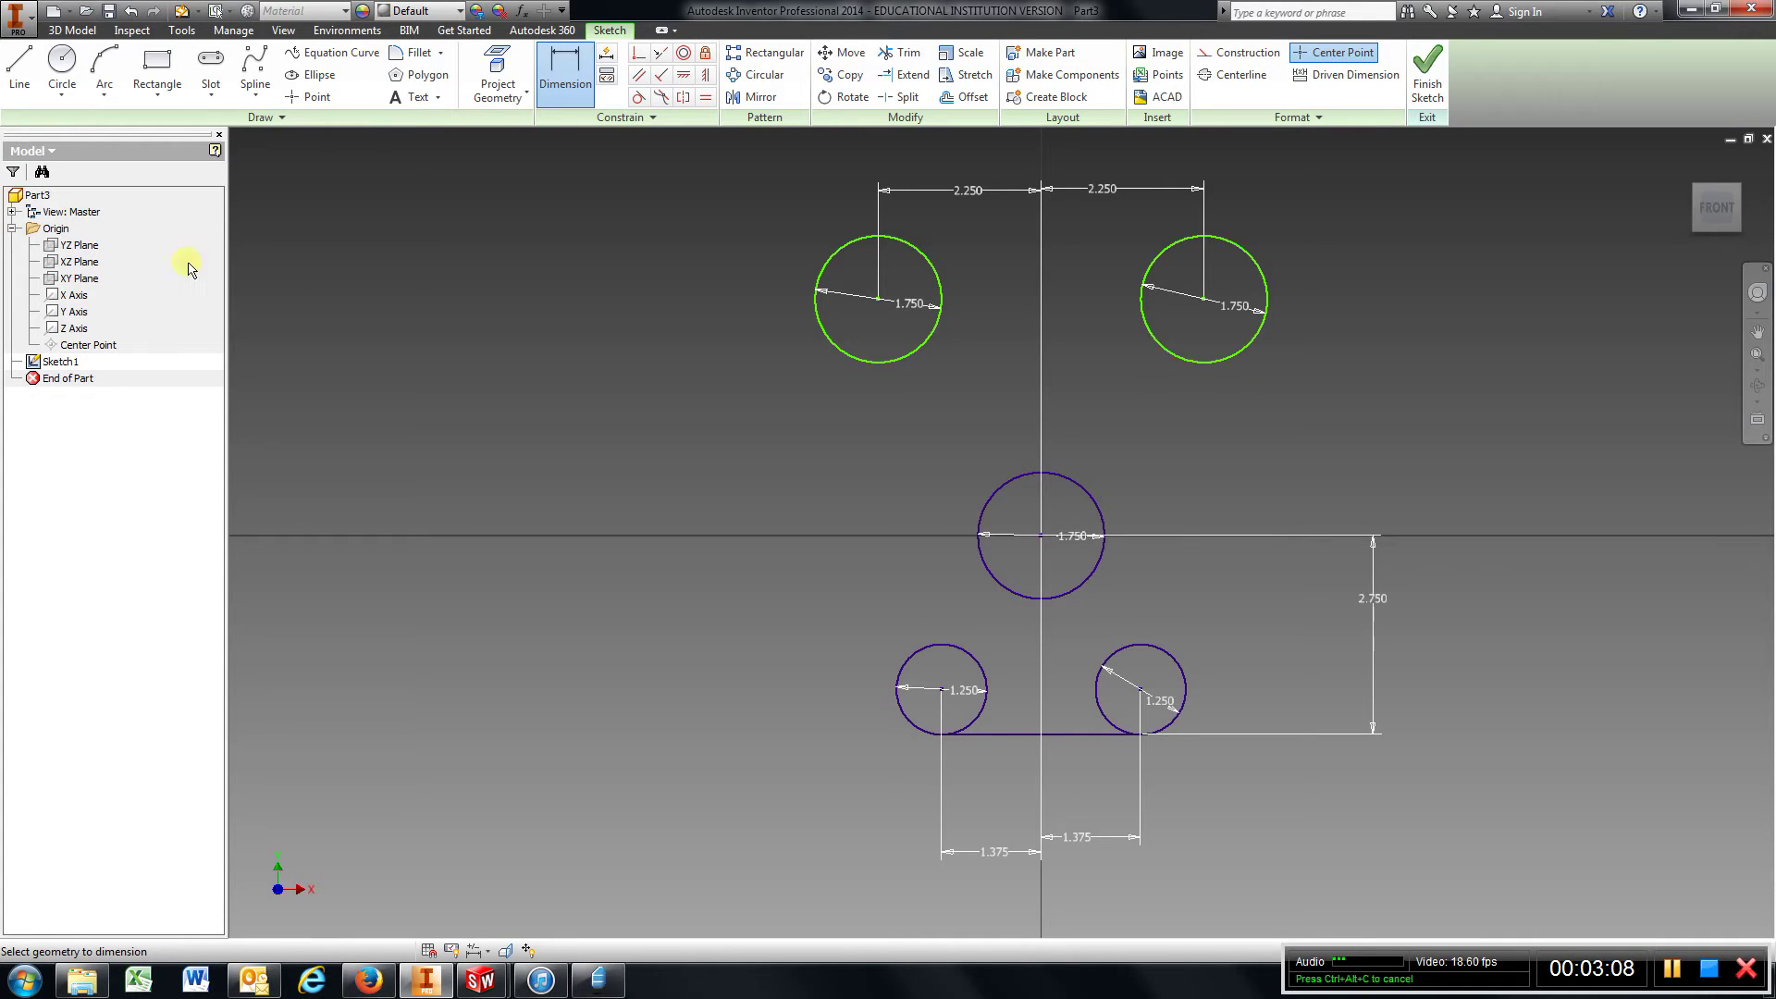
# Step: Draw a slanted line from the right side of the lower right circle to the right side of the upper right circle
pyautogui.press('l')
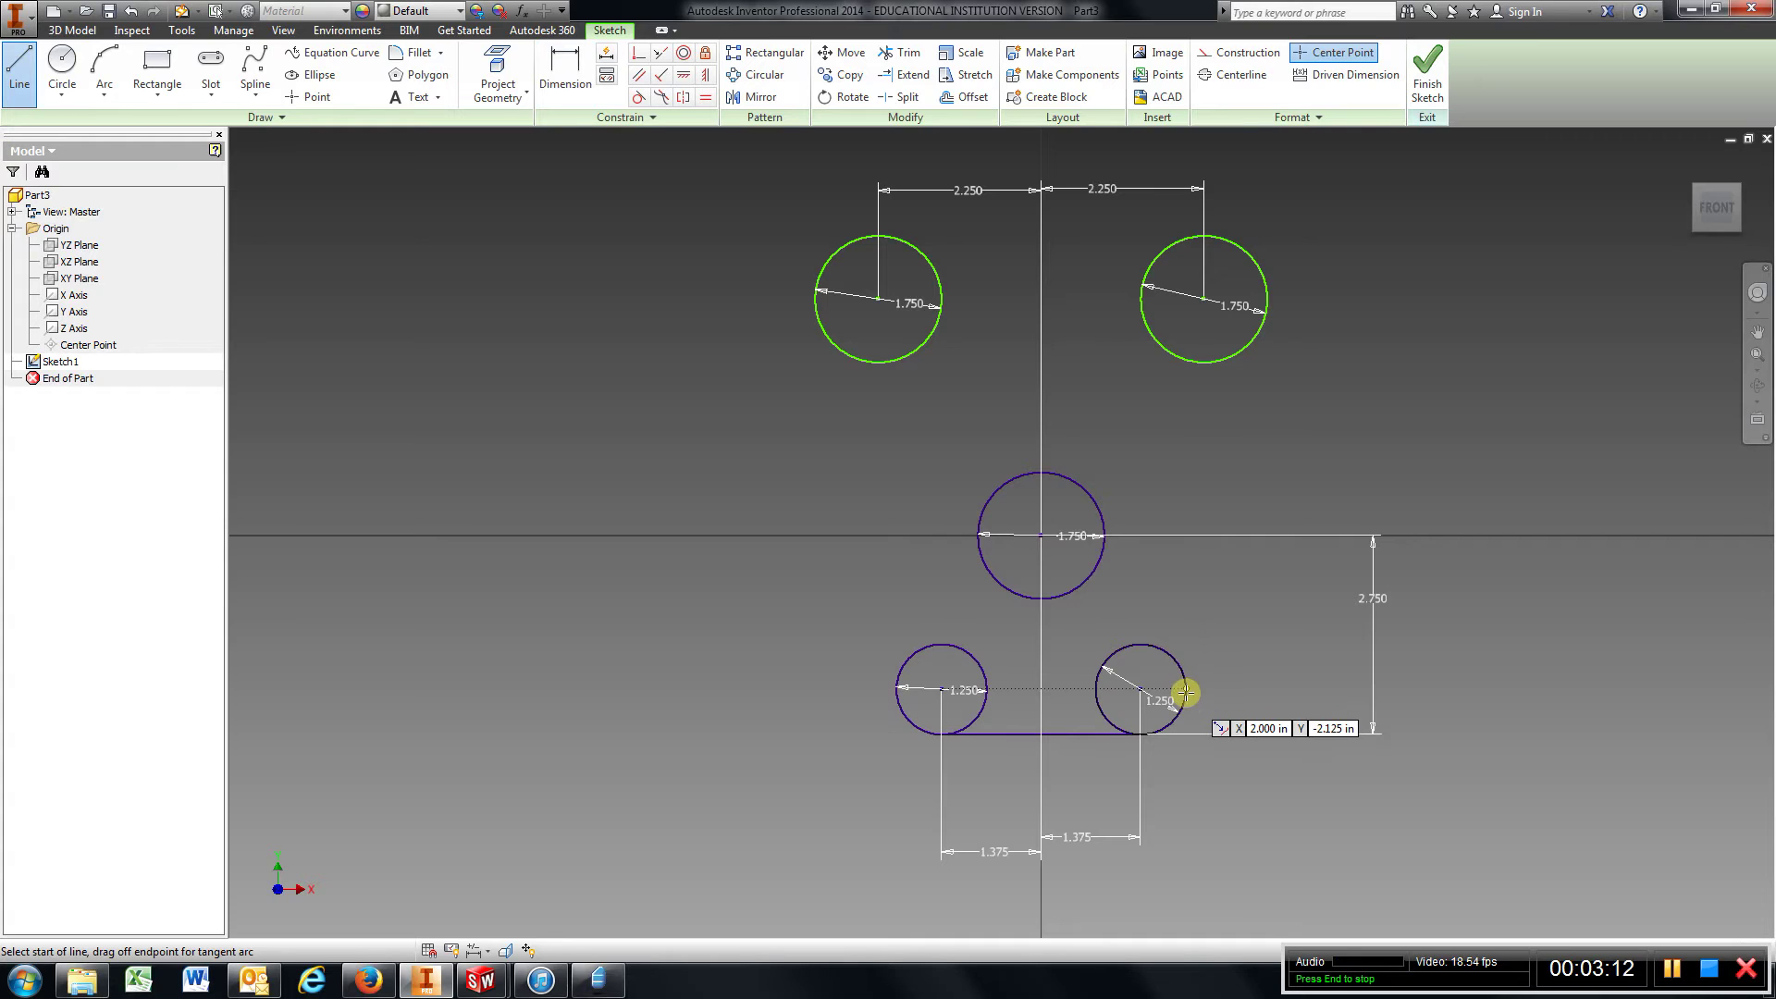
pyautogui.click(1186, 692)
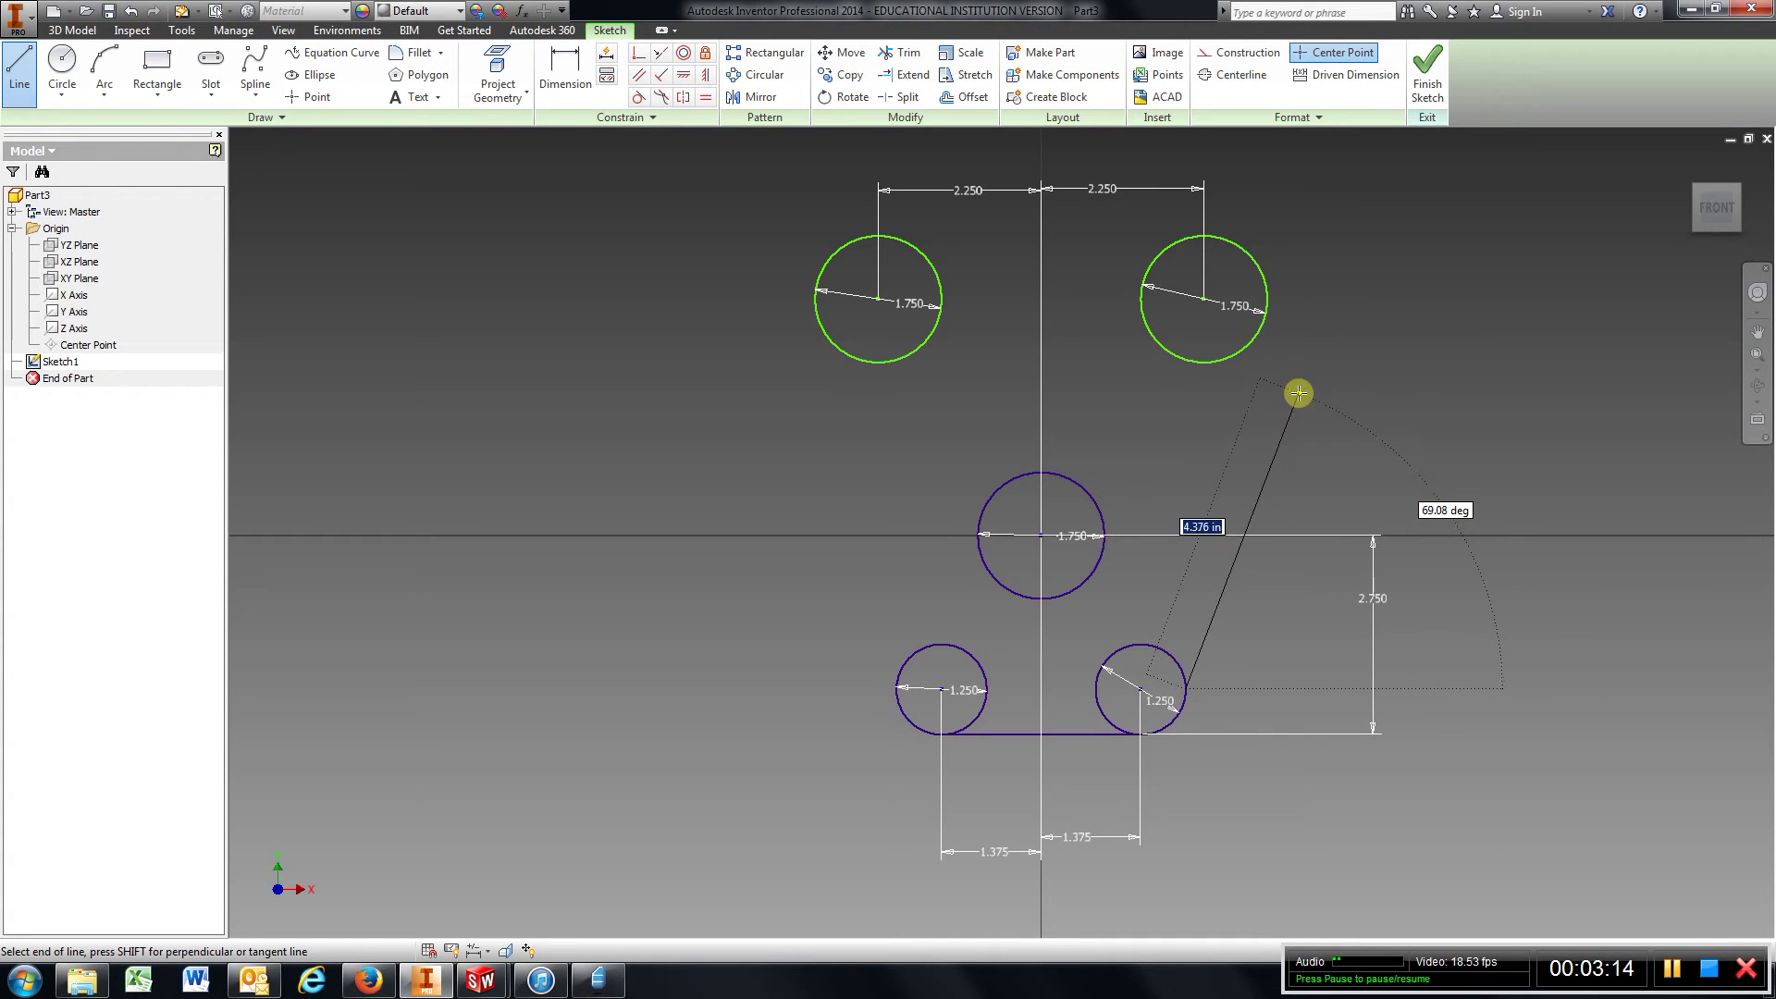
pyautogui.rightClick(1267, 319)
pyautogui.press('Escape')
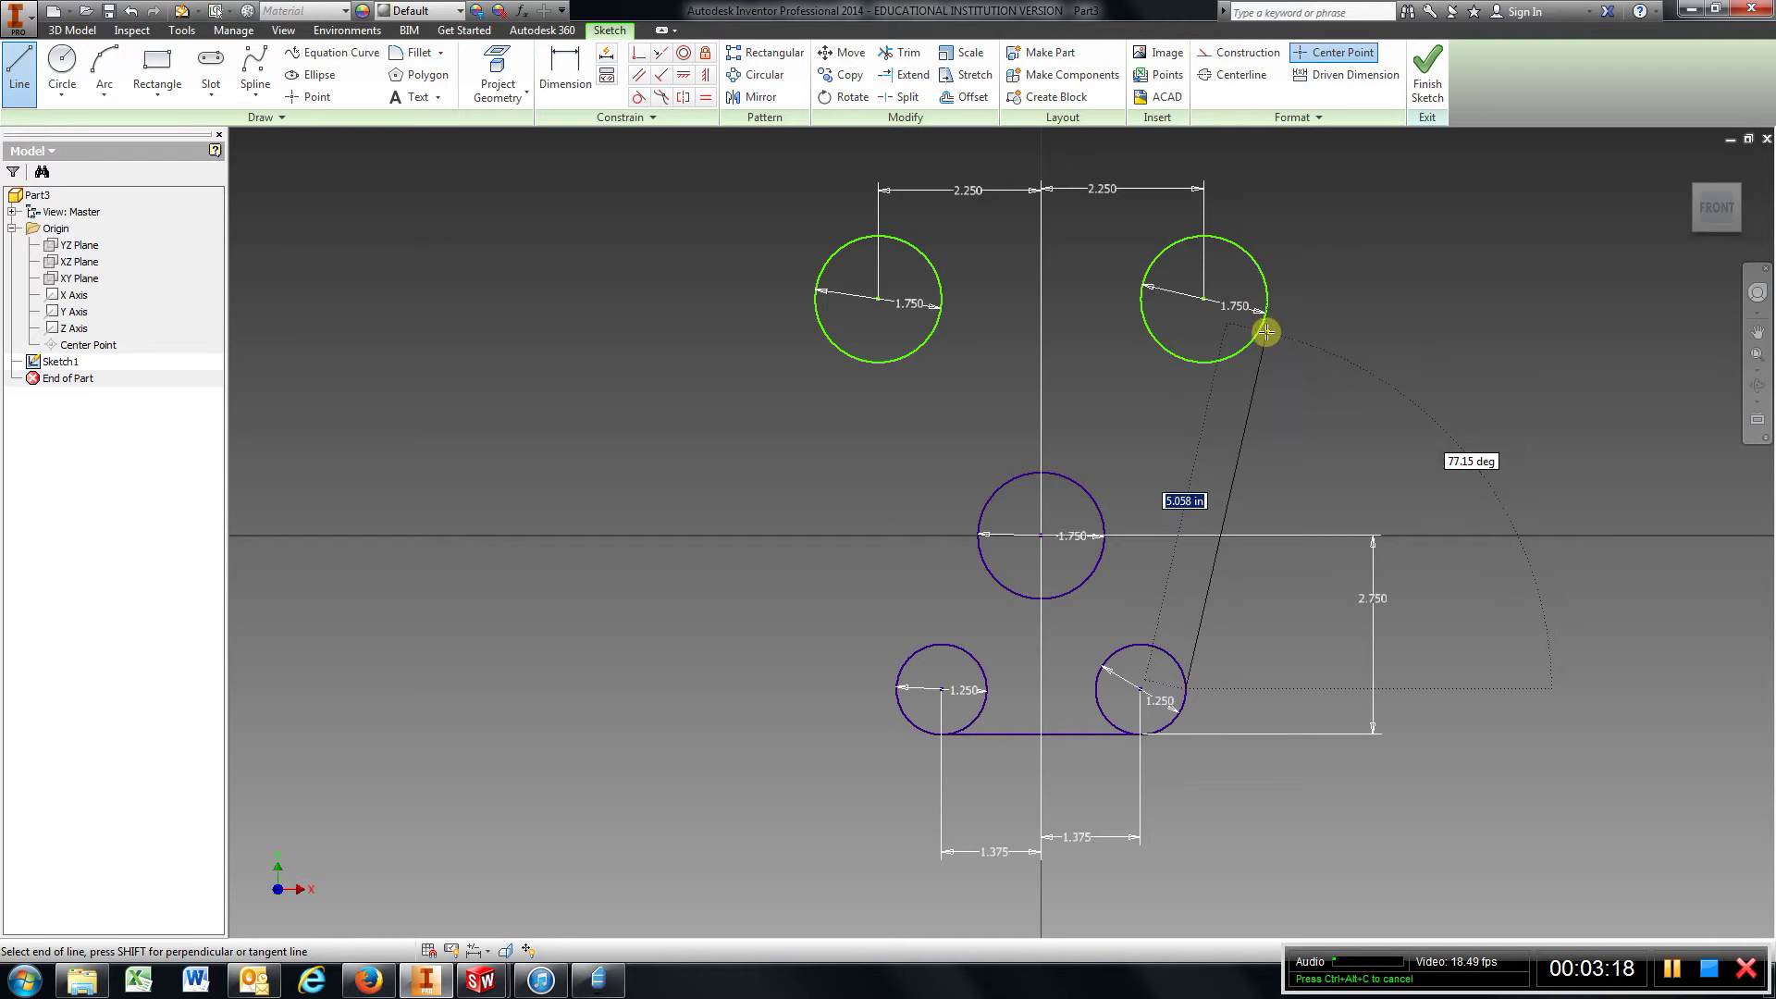
pyautogui.rightClick(1263, 322)
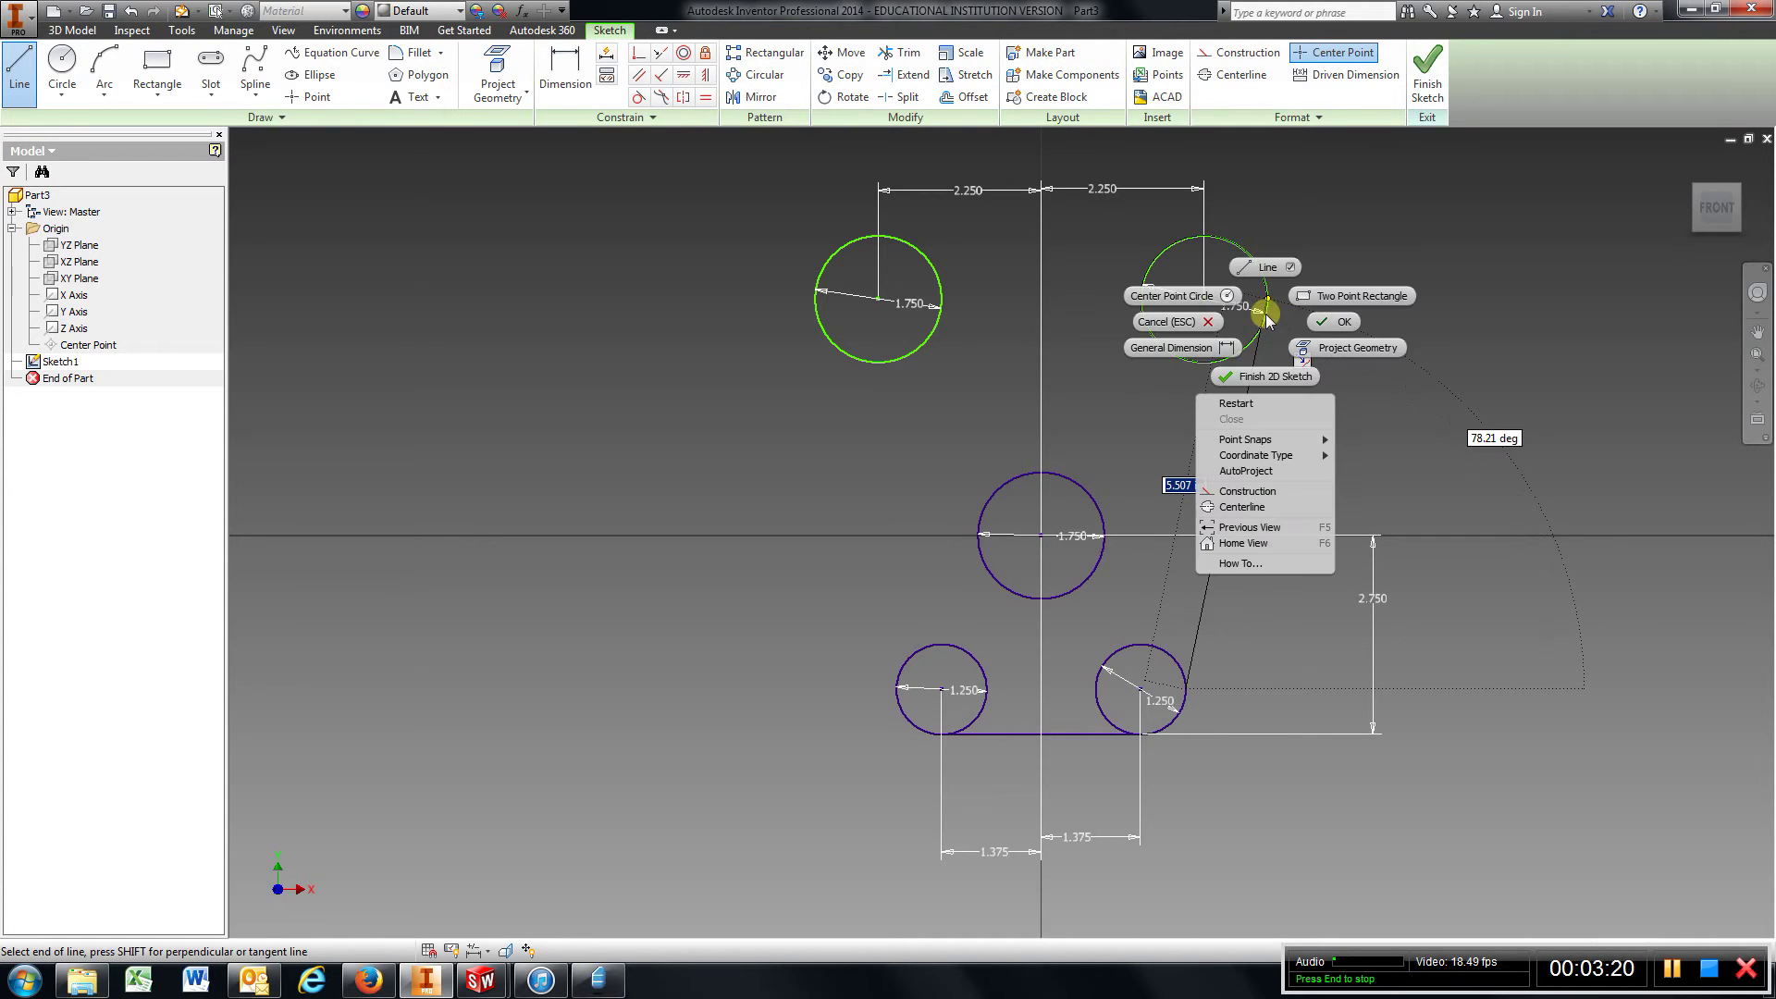
pyautogui.press('Escape')
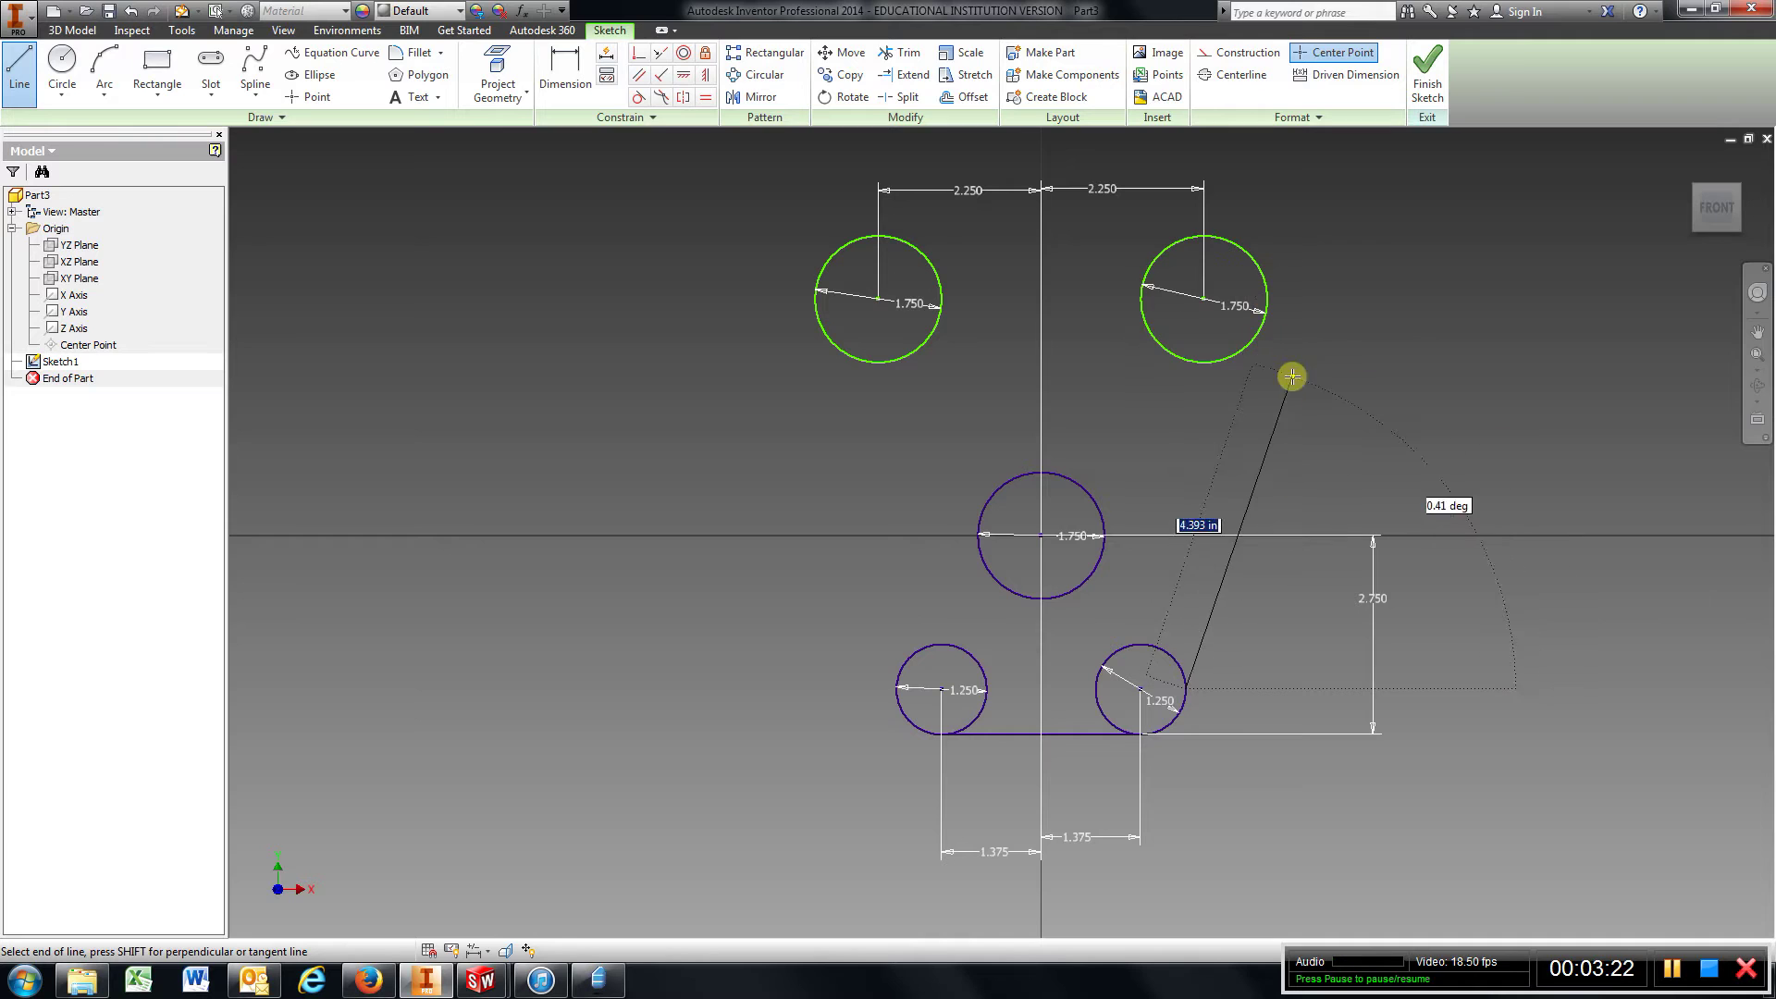
pyautogui.rightClick(1280, 341)
pyautogui.press('Escape')
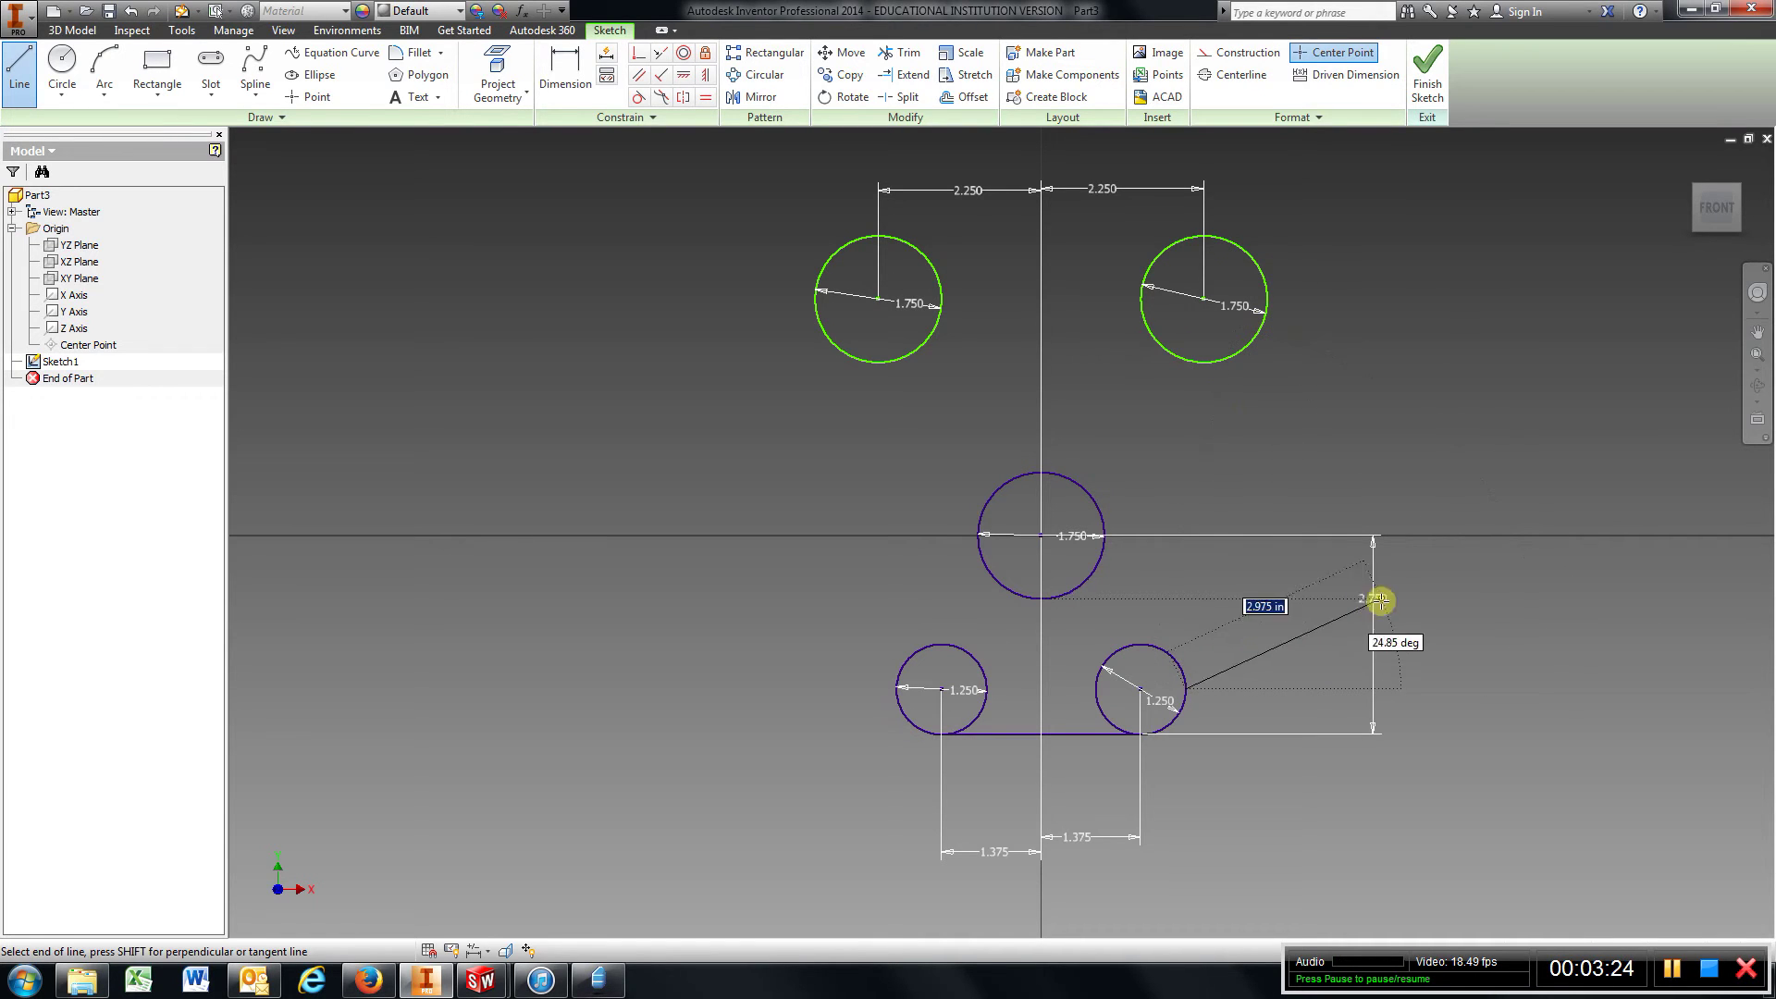
pyautogui.click(1266, 313)
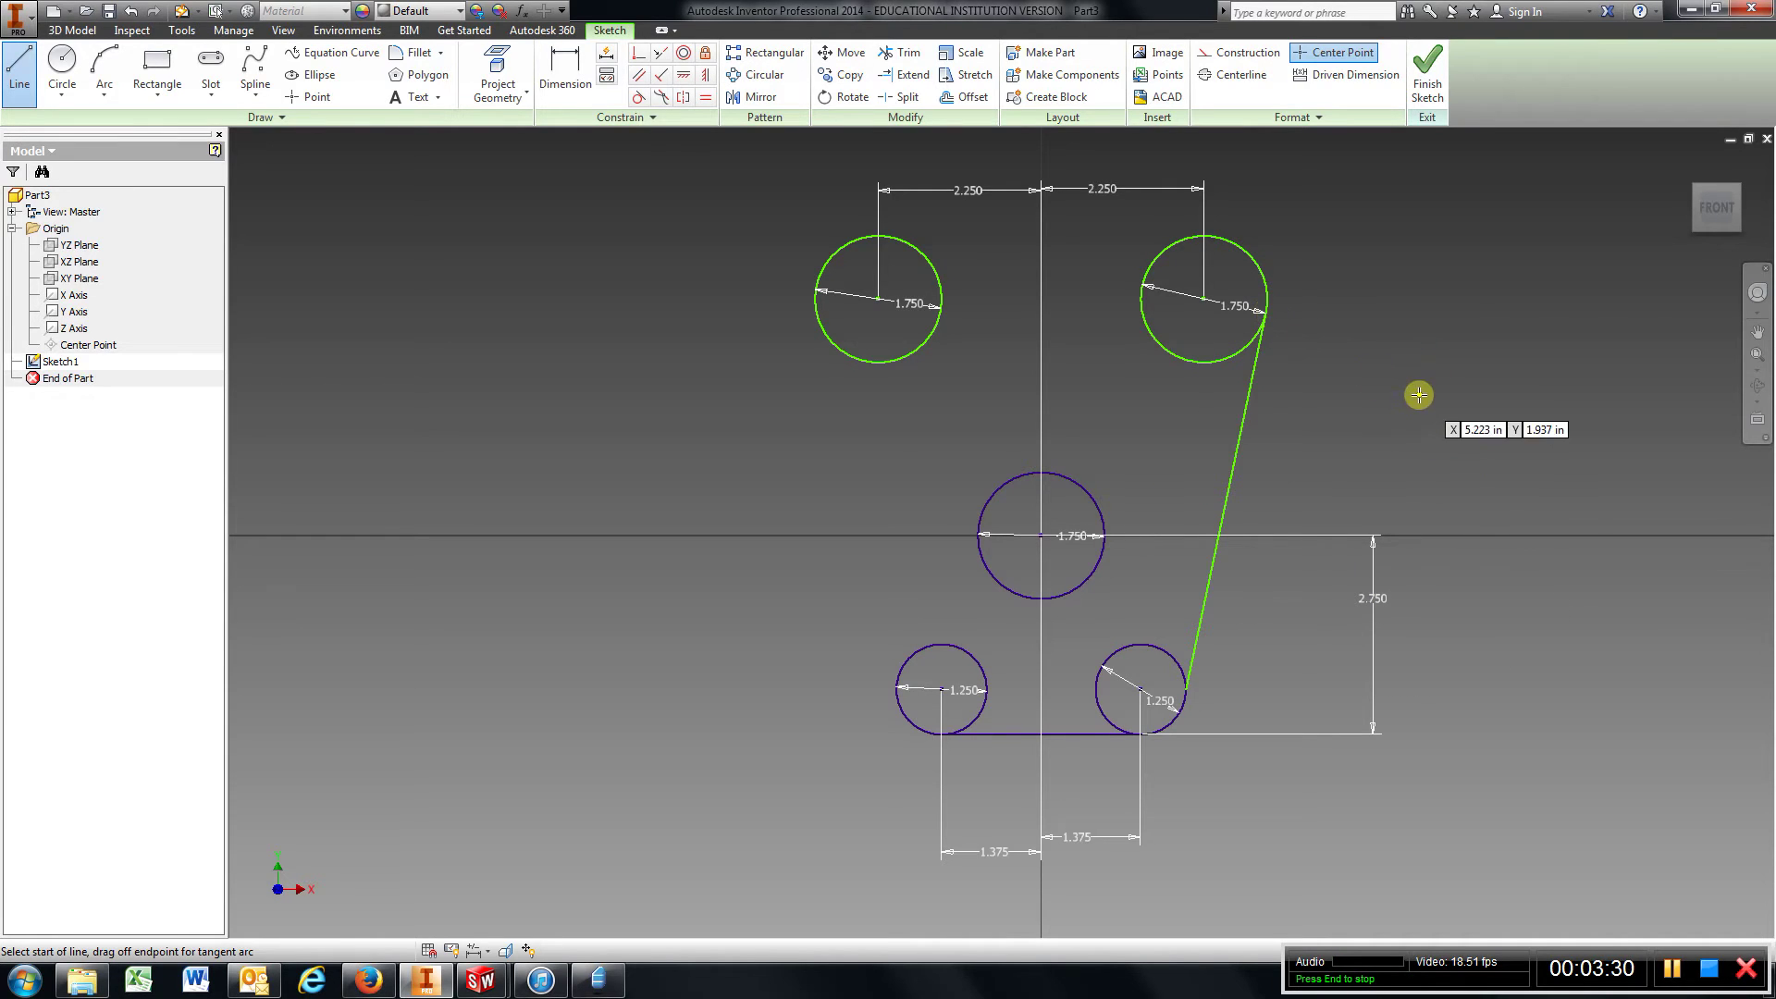
# Step: Make the outer slanted line tangent to the lower right and upper right circles
pyautogui.click(638, 97)
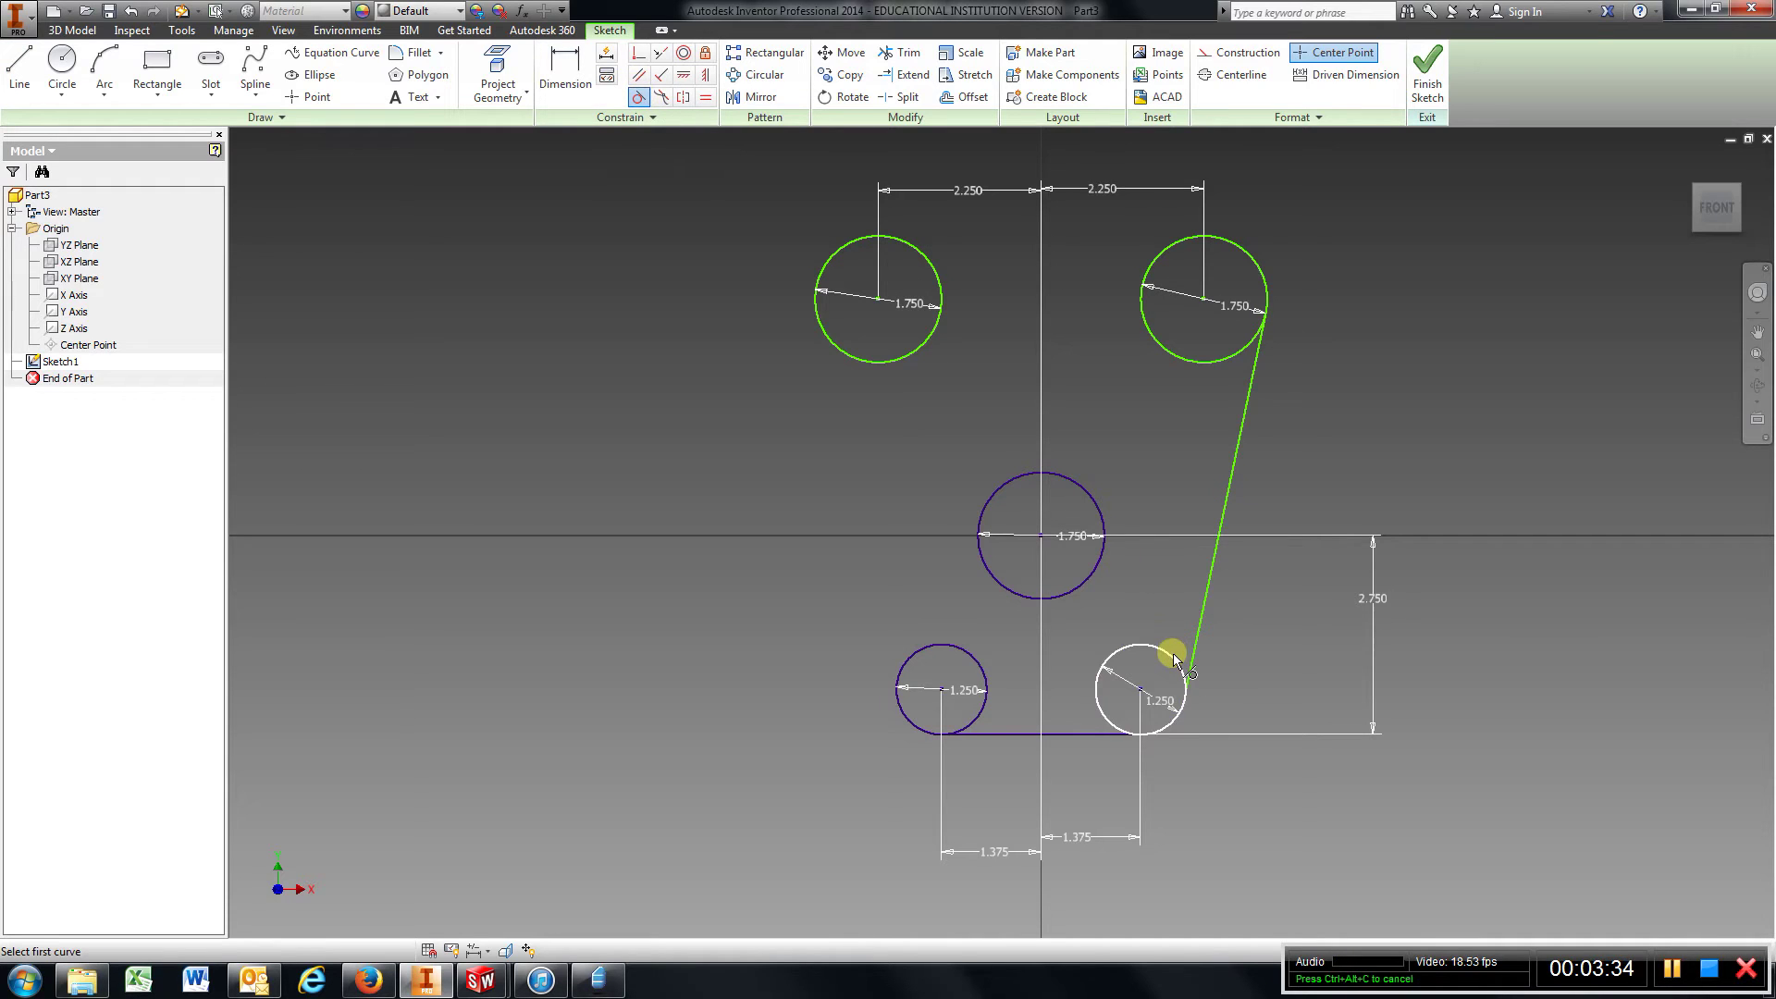
pyautogui.click(1192, 660)
pyautogui.click(1194, 660)
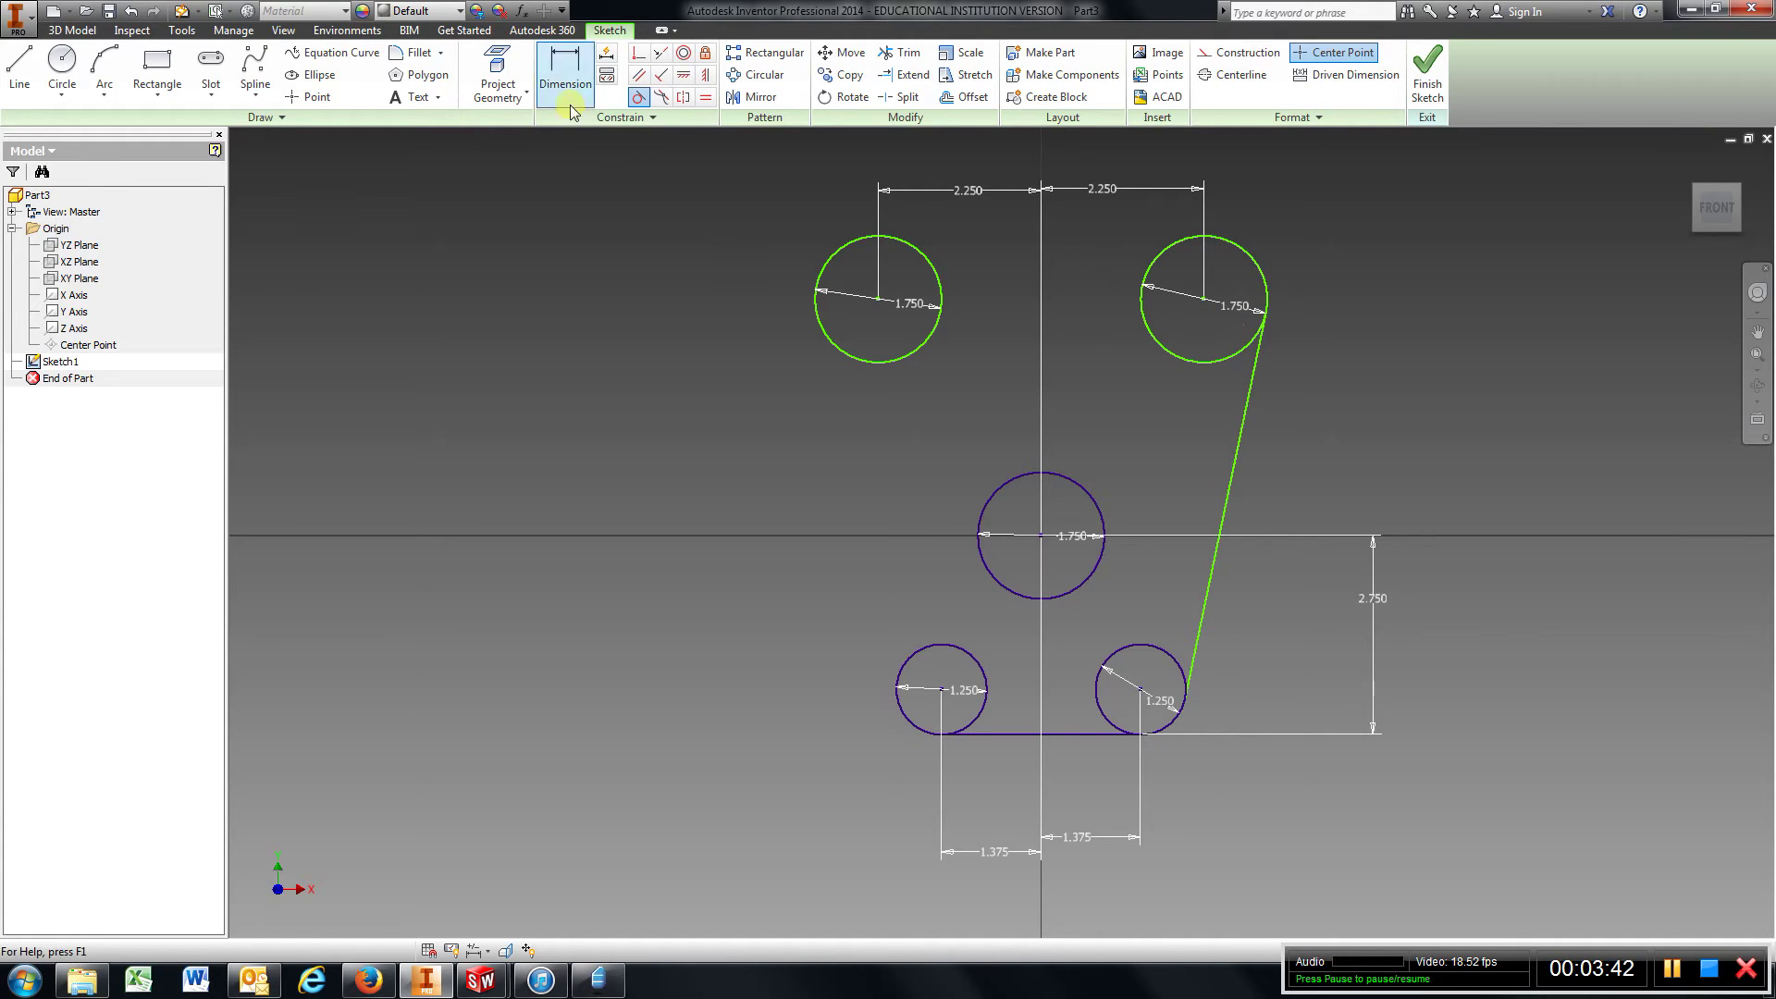
# Step: Draw a line about 7 in long from the centre circle's right side up past the upper right circle, parallel to the outer slanted line
pyautogui.click(31, 80)
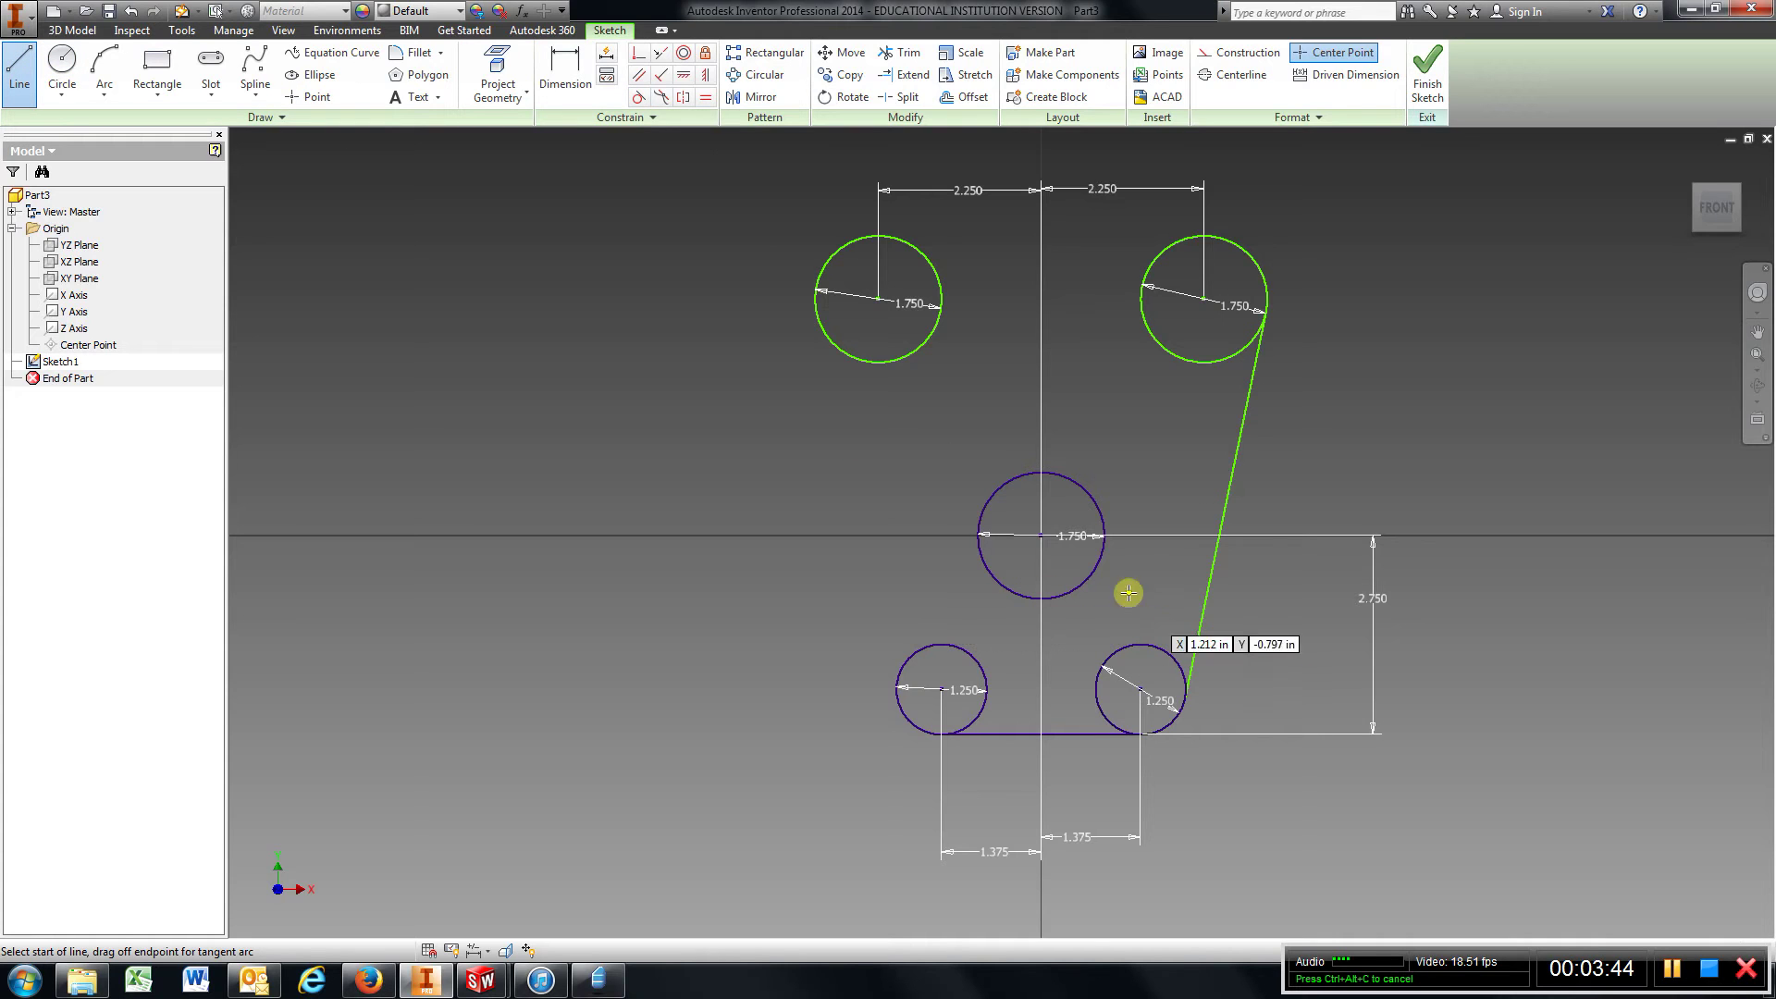
pyautogui.click(1105, 534)
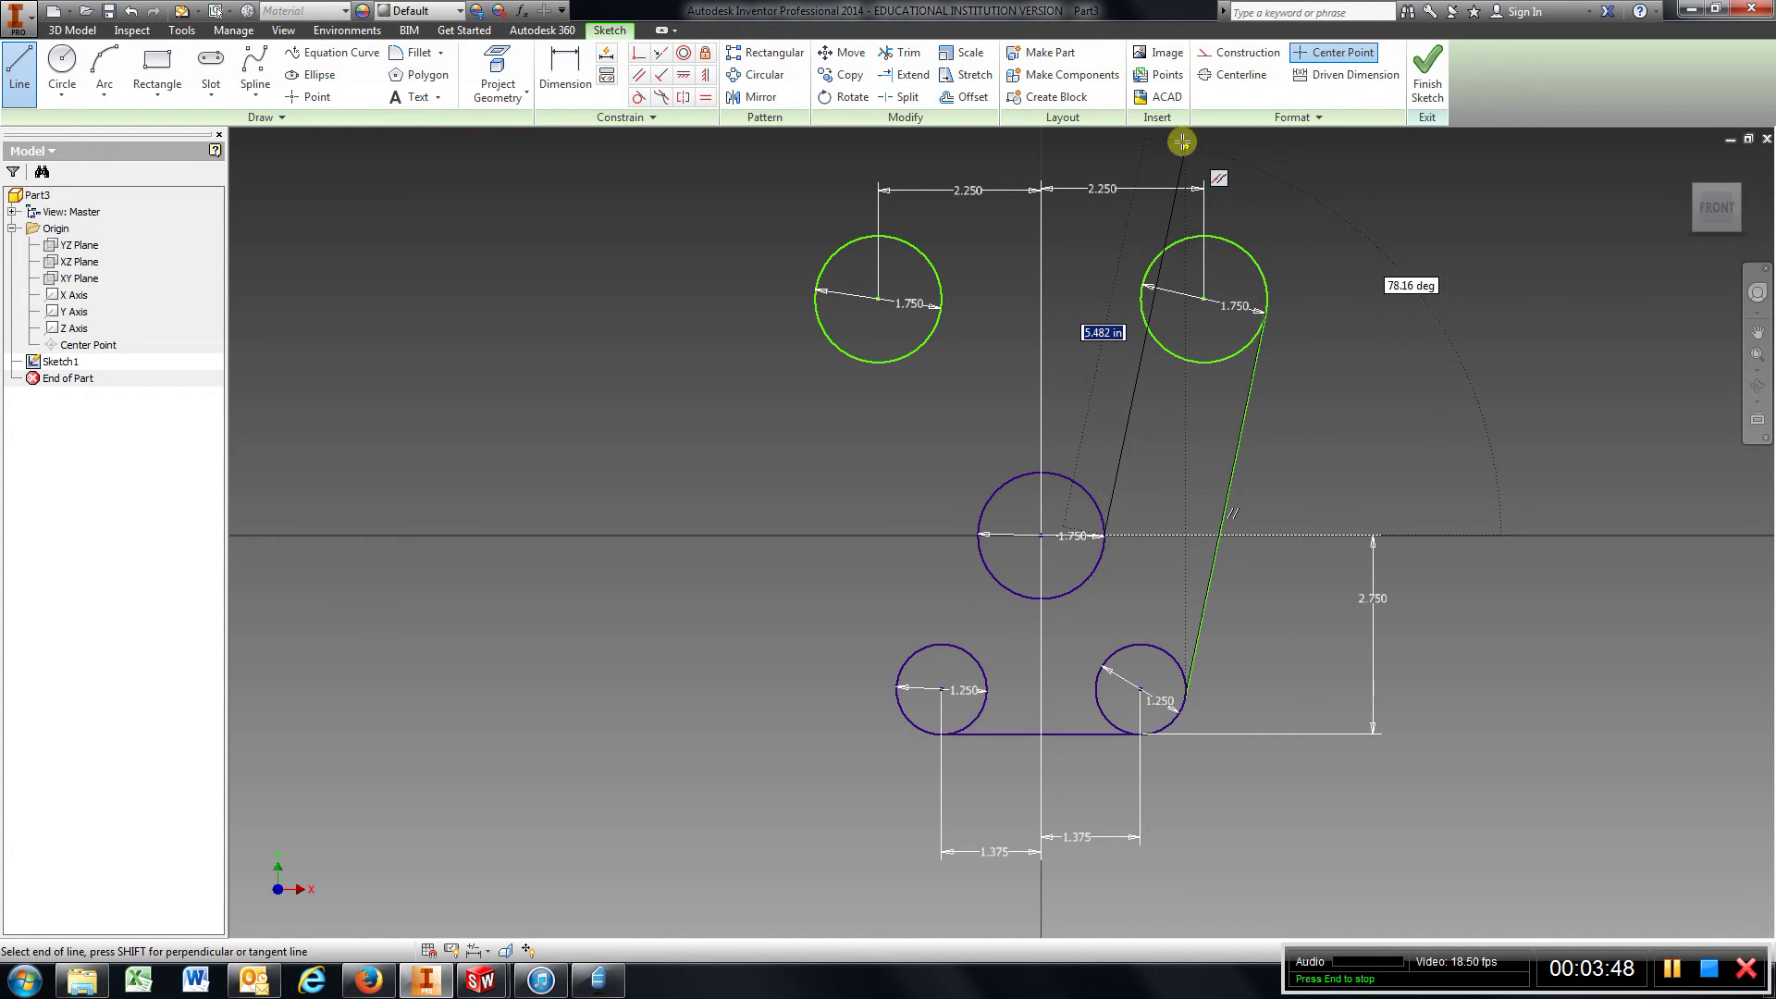
pyautogui.scroll(2, 1185, 148)
pyautogui.scroll(-3, 1173, 163)
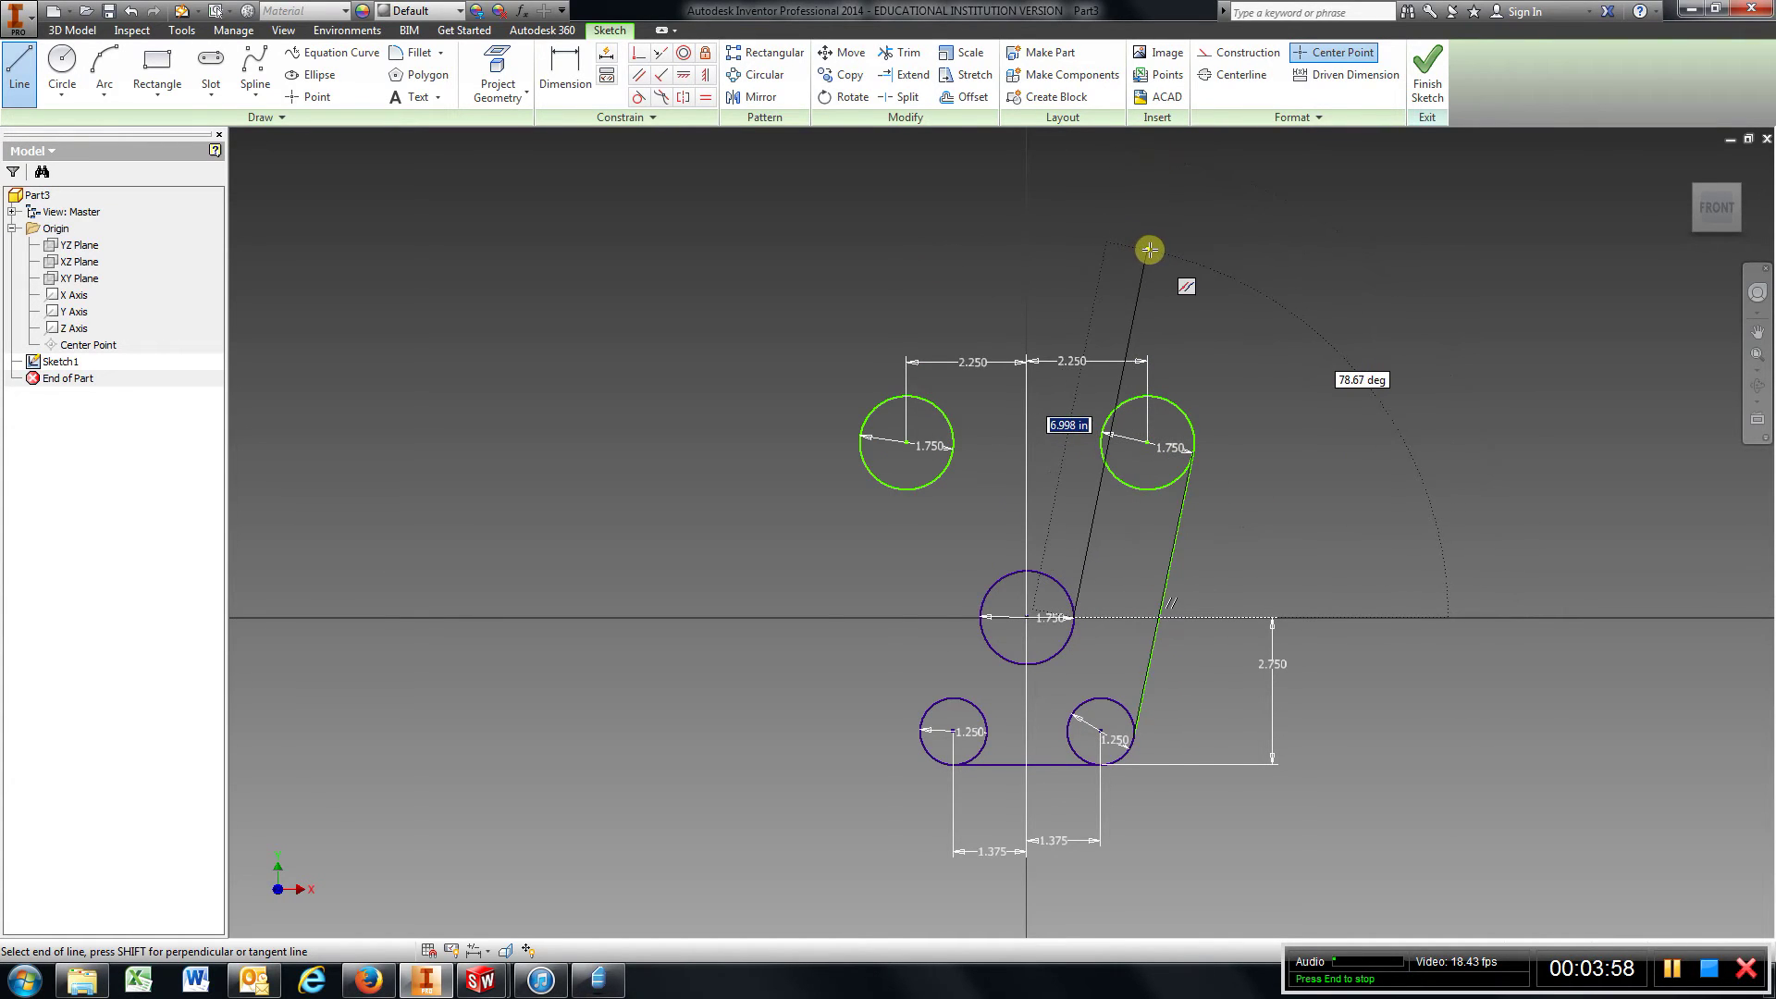
pyautogui.click(1149, 250)
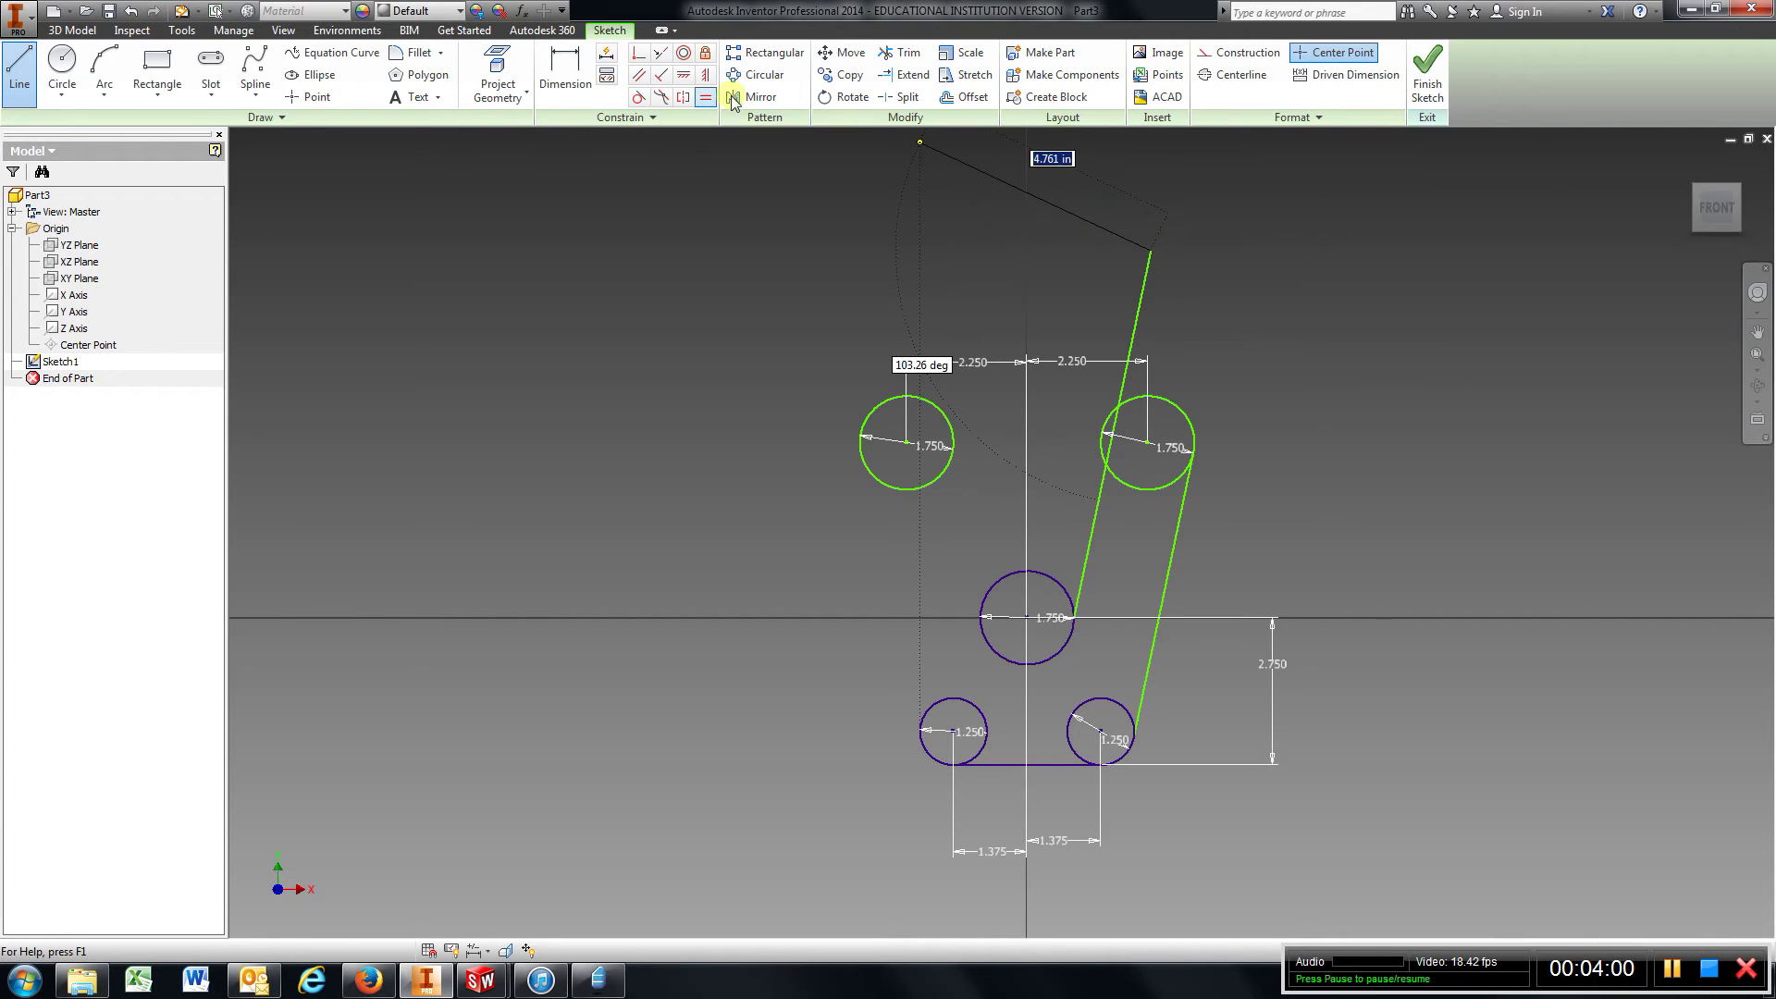
# Step: Dimension the distance between the two parallel slanted lines as 1.625 in
pyautogui.click(564, 67)
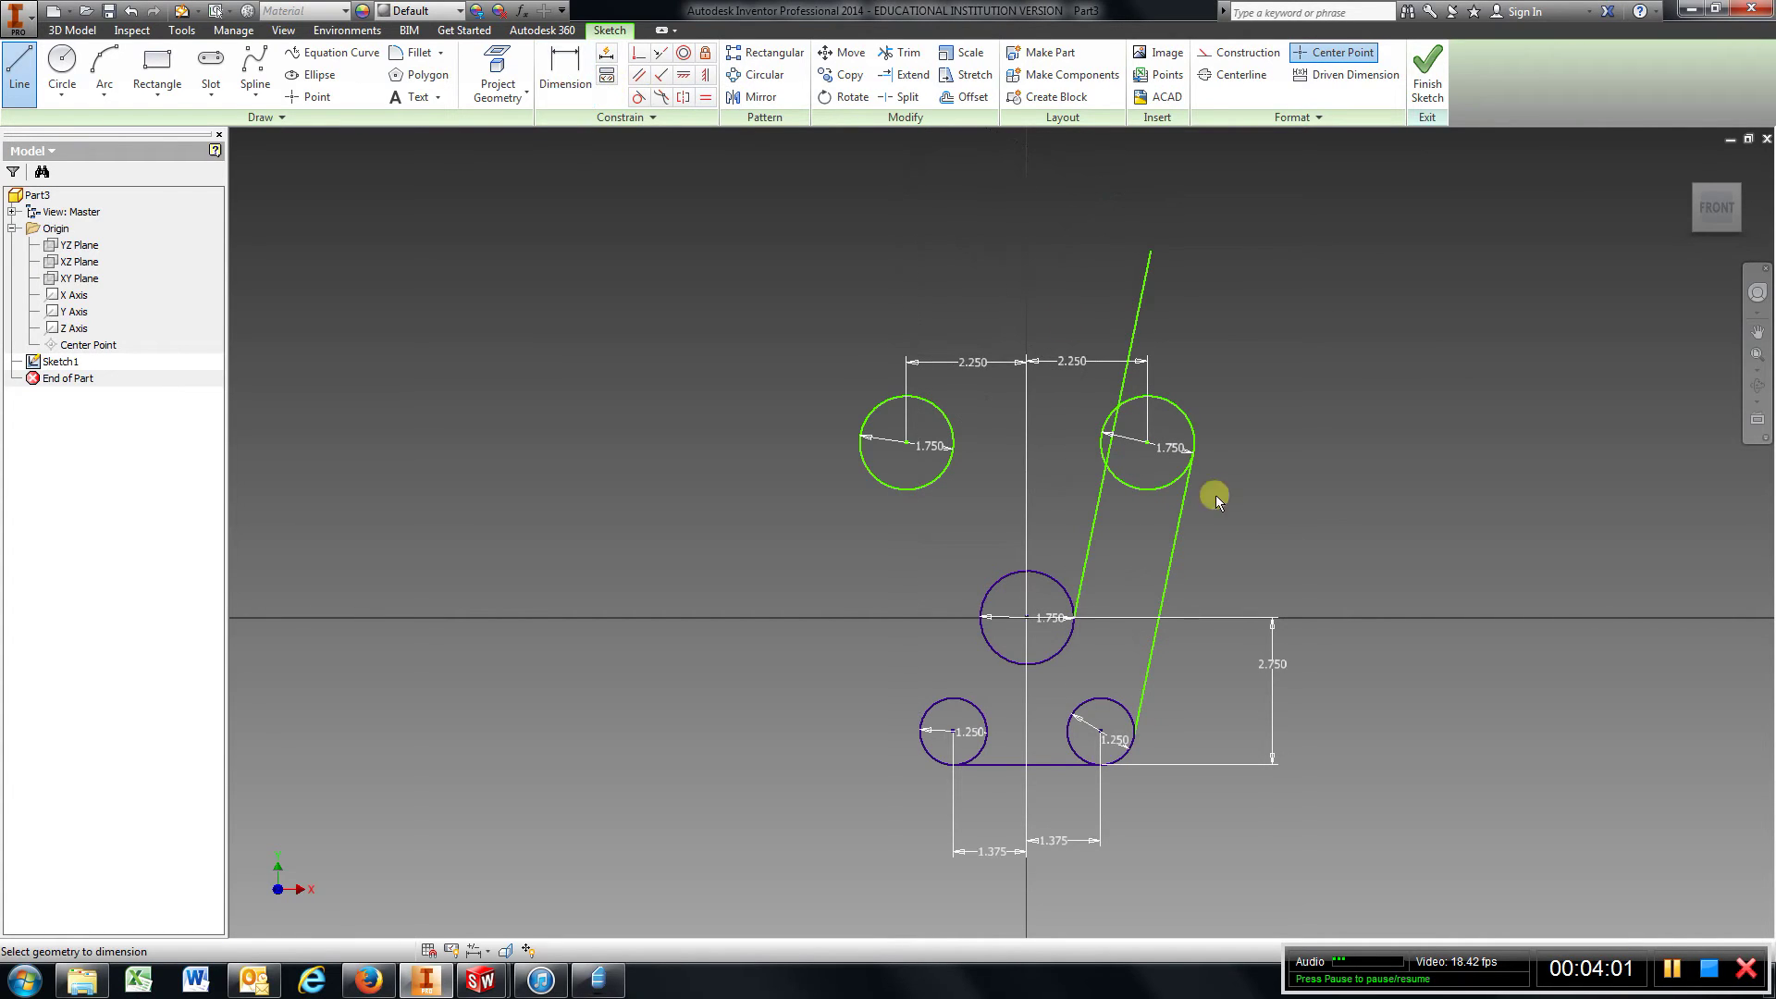
pyautogui.click(1094, 534)
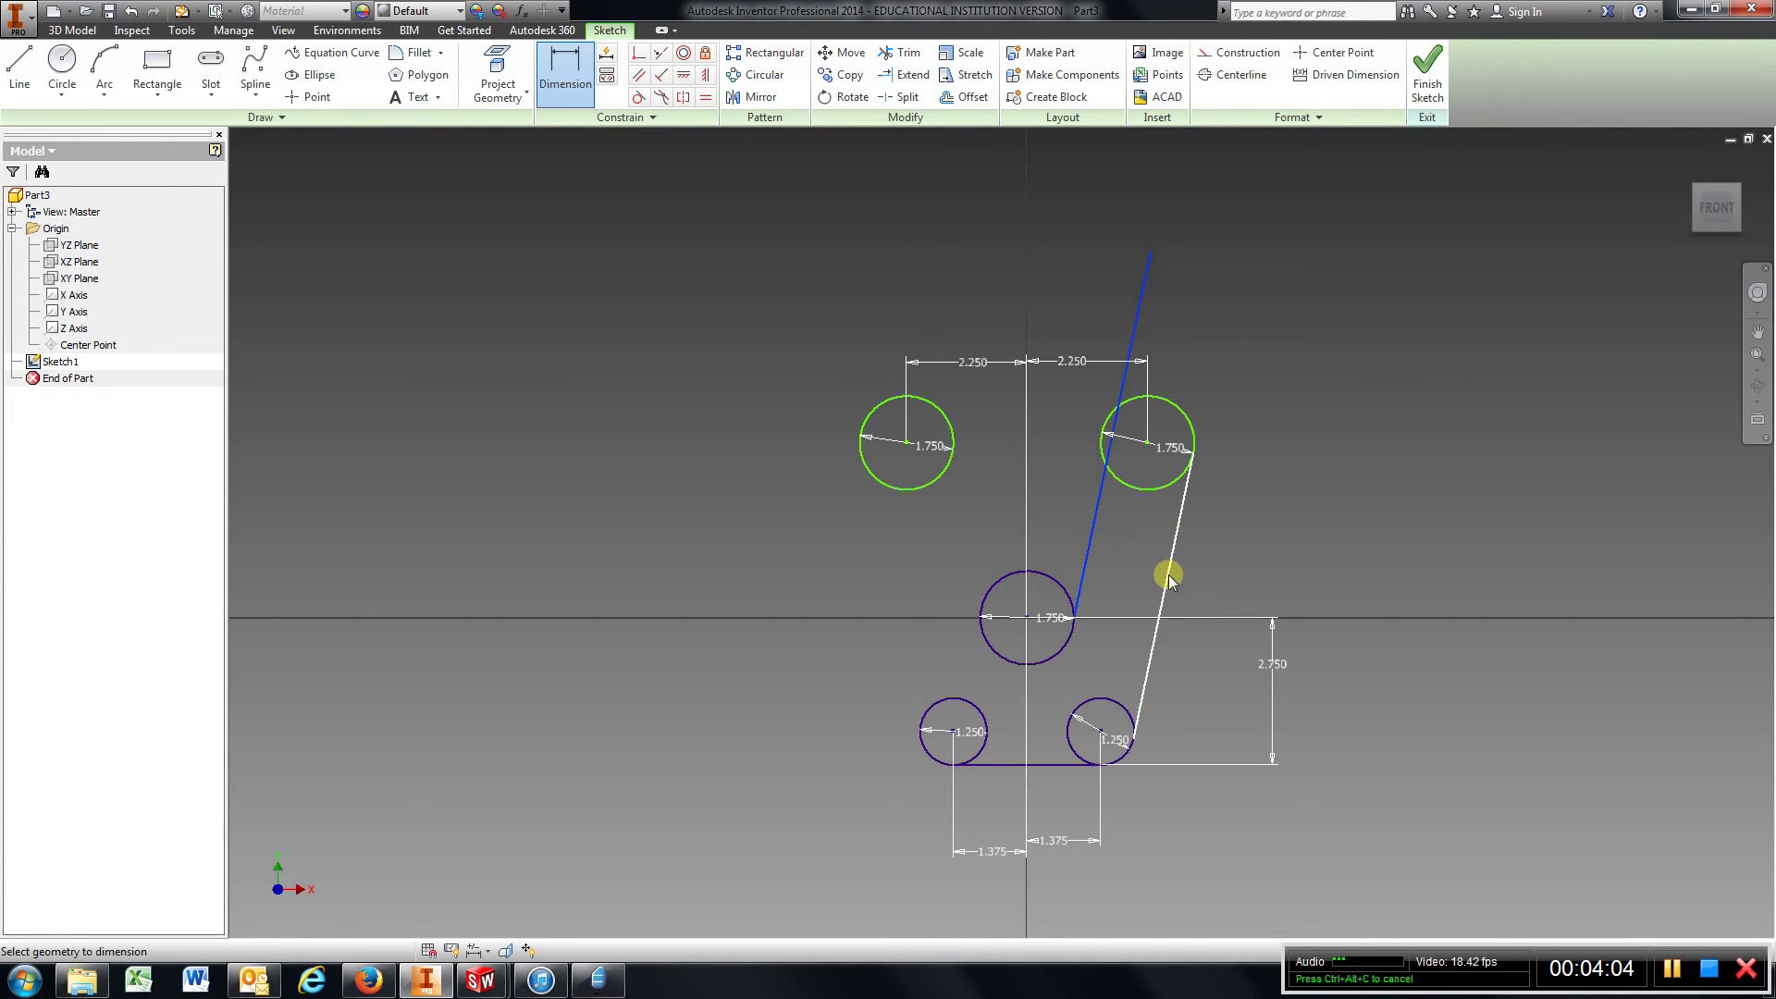
pyautogui.click(1168, 580)
pyautogui.click(1134, 555)
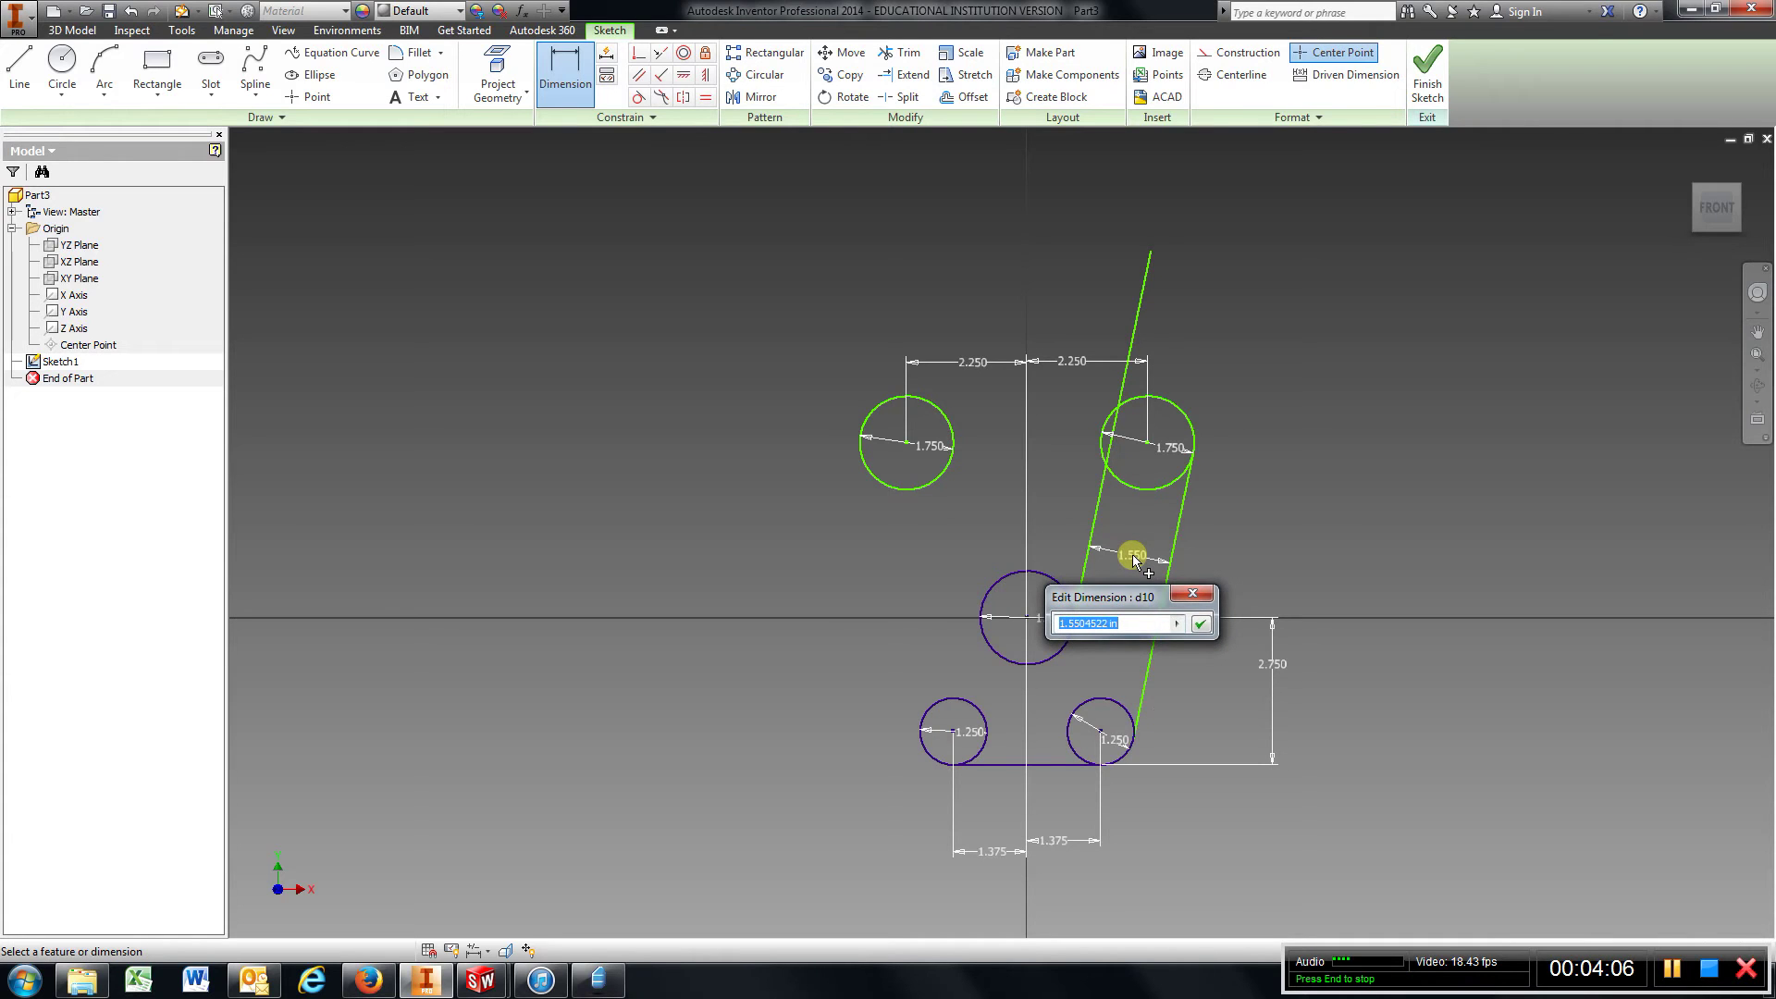
pyautogui.write('1.625')
pyautogui.press('Return')
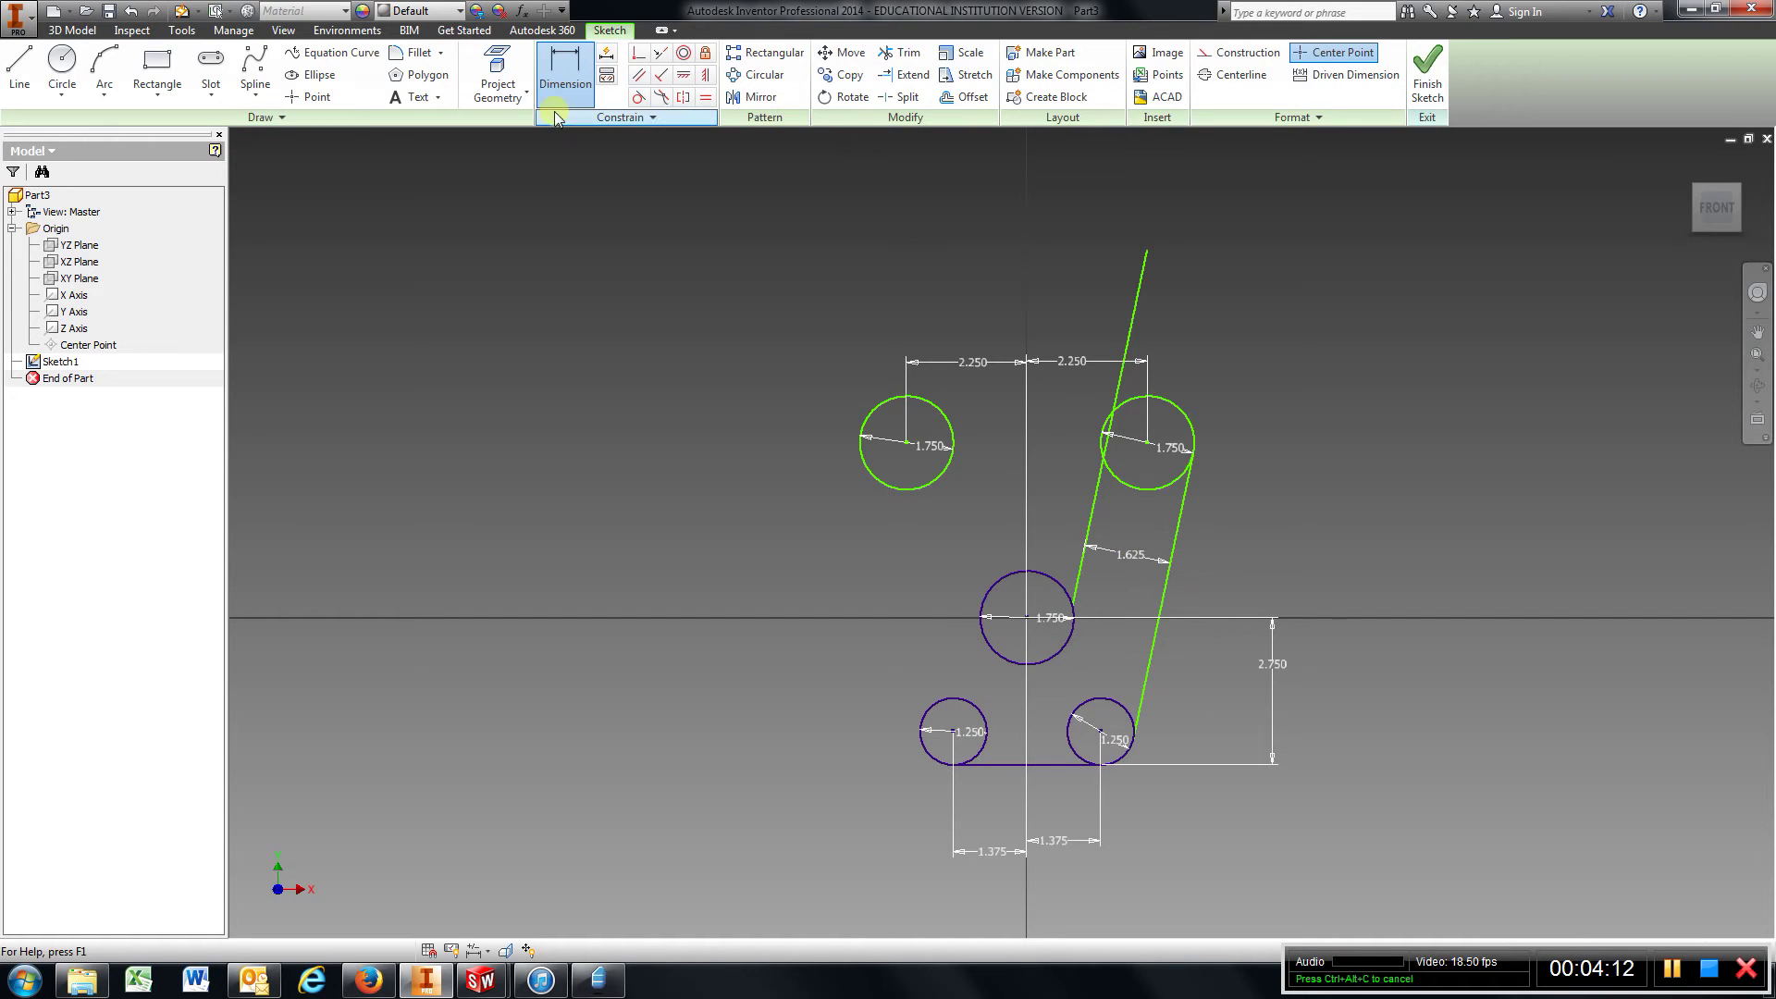
# Step: Make the inner slanted line tangent to the centre circle
pyautogui.click(638, 96)
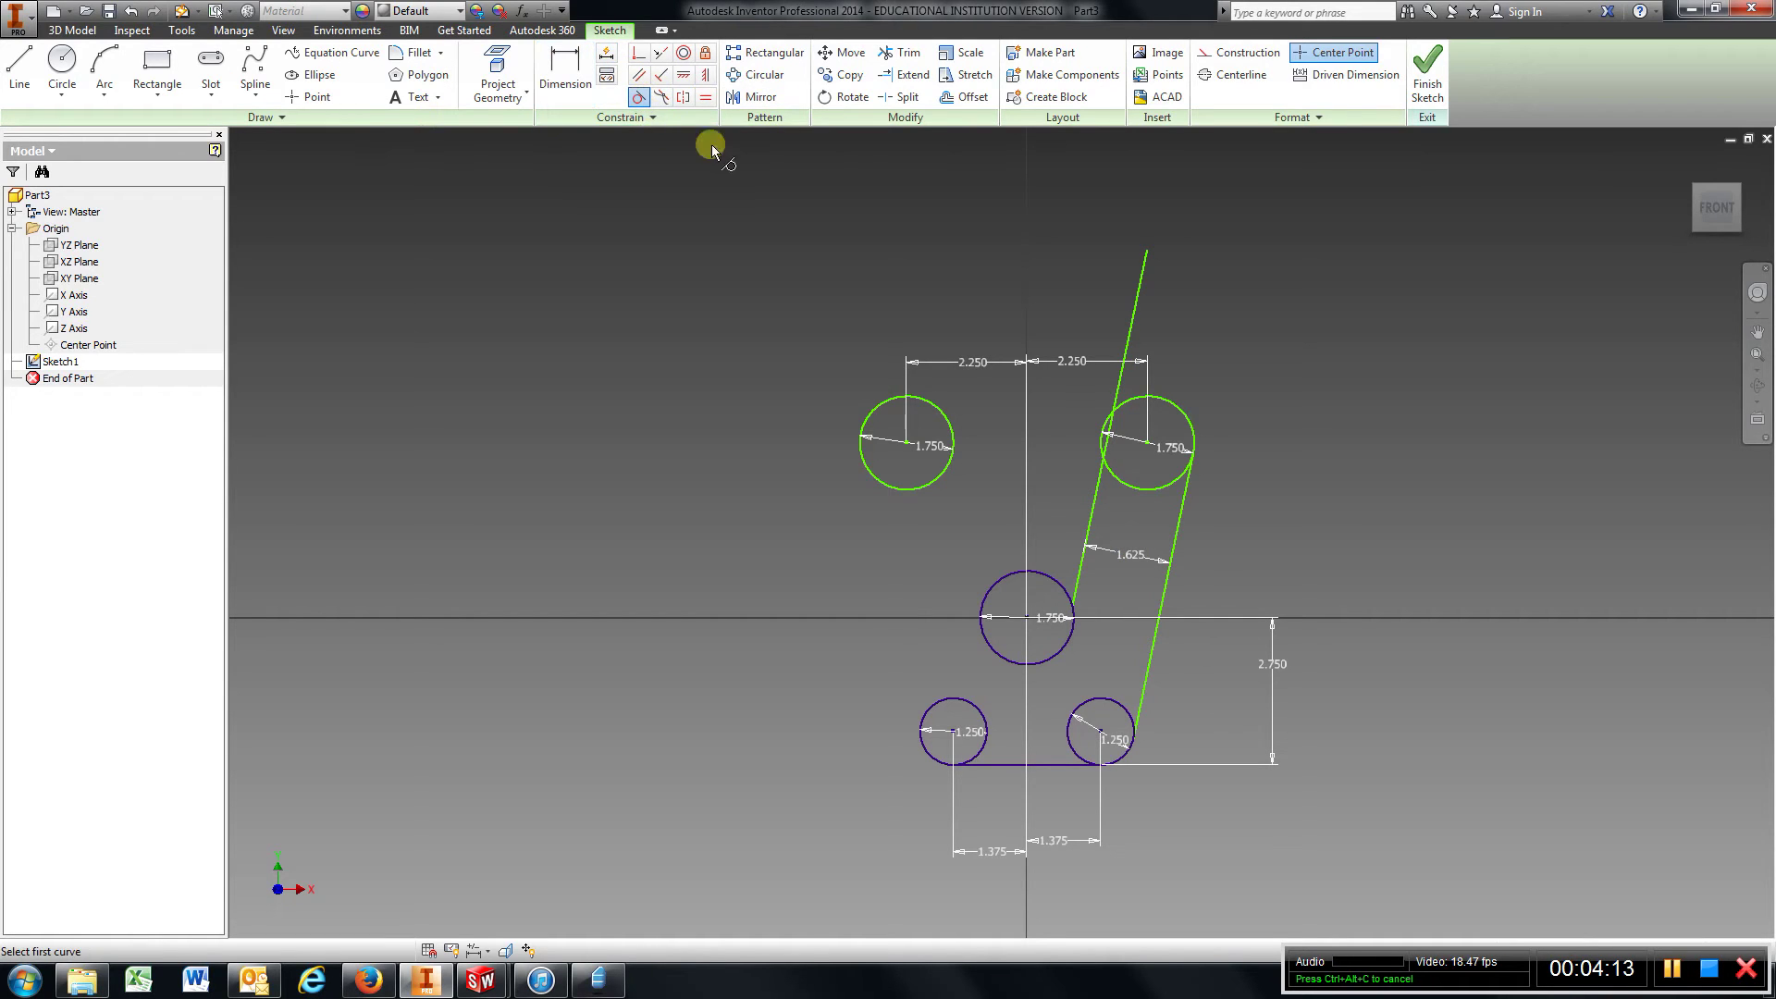
pyautogui.click(1057, 589)
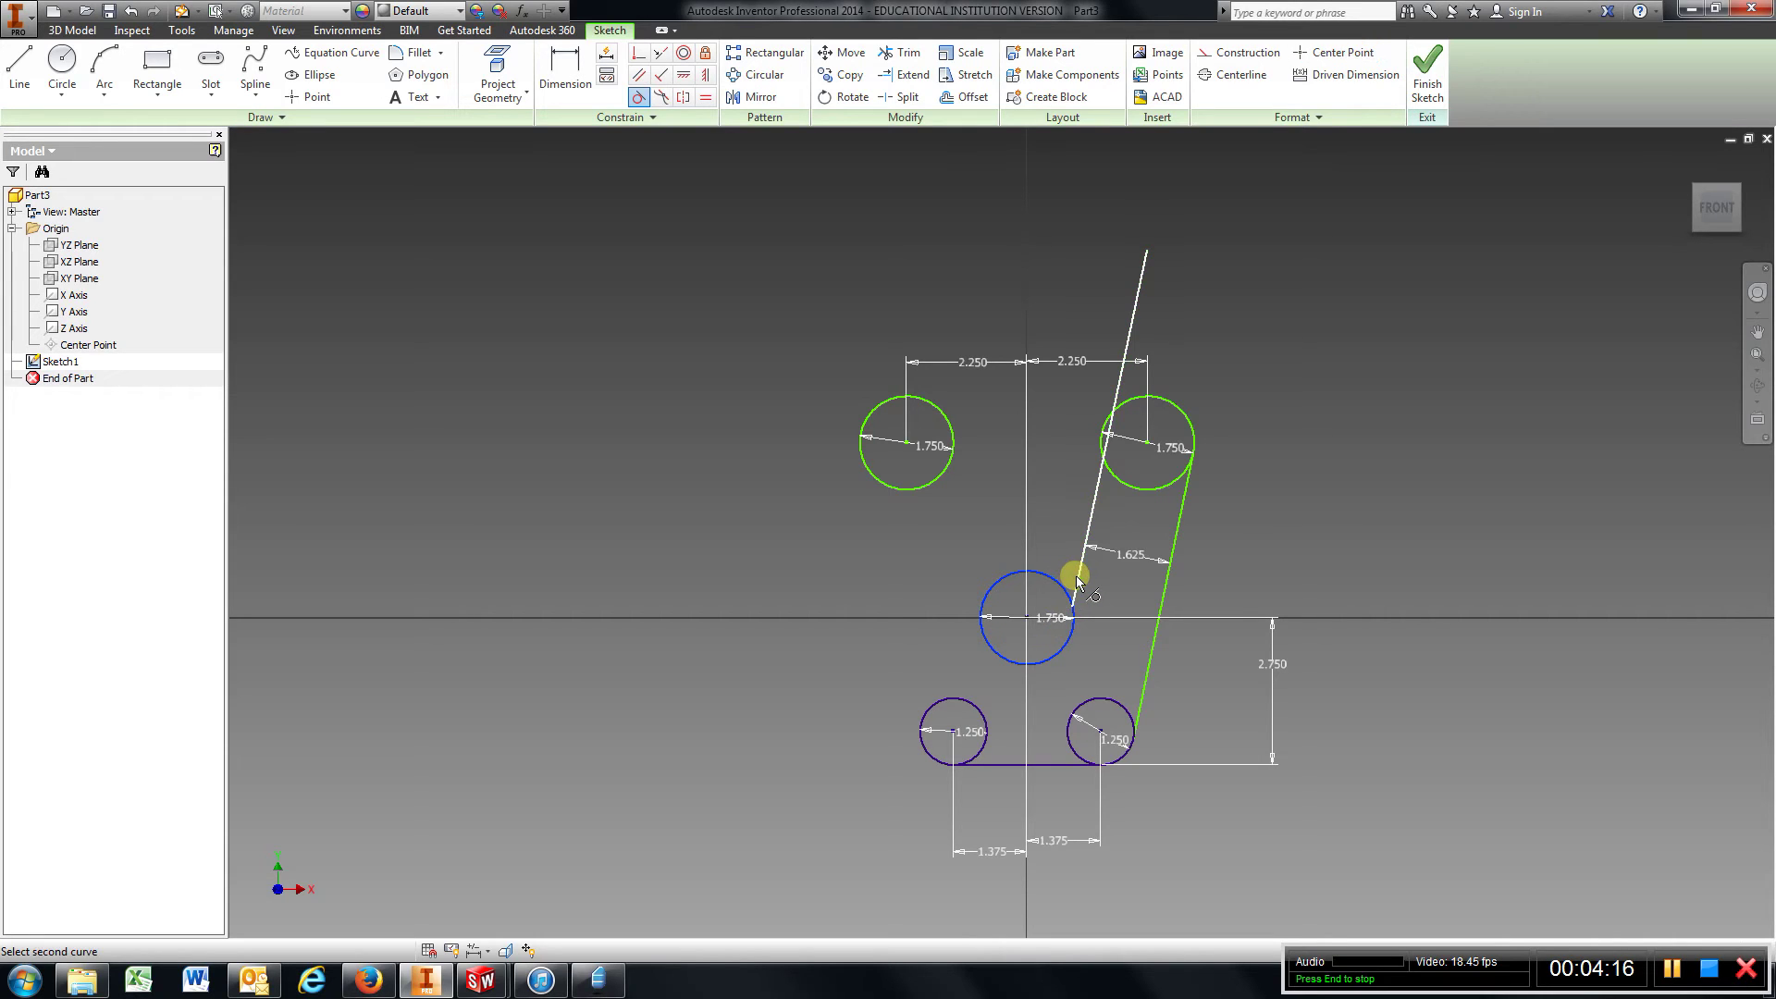
pyautogui.click(1077, 583)
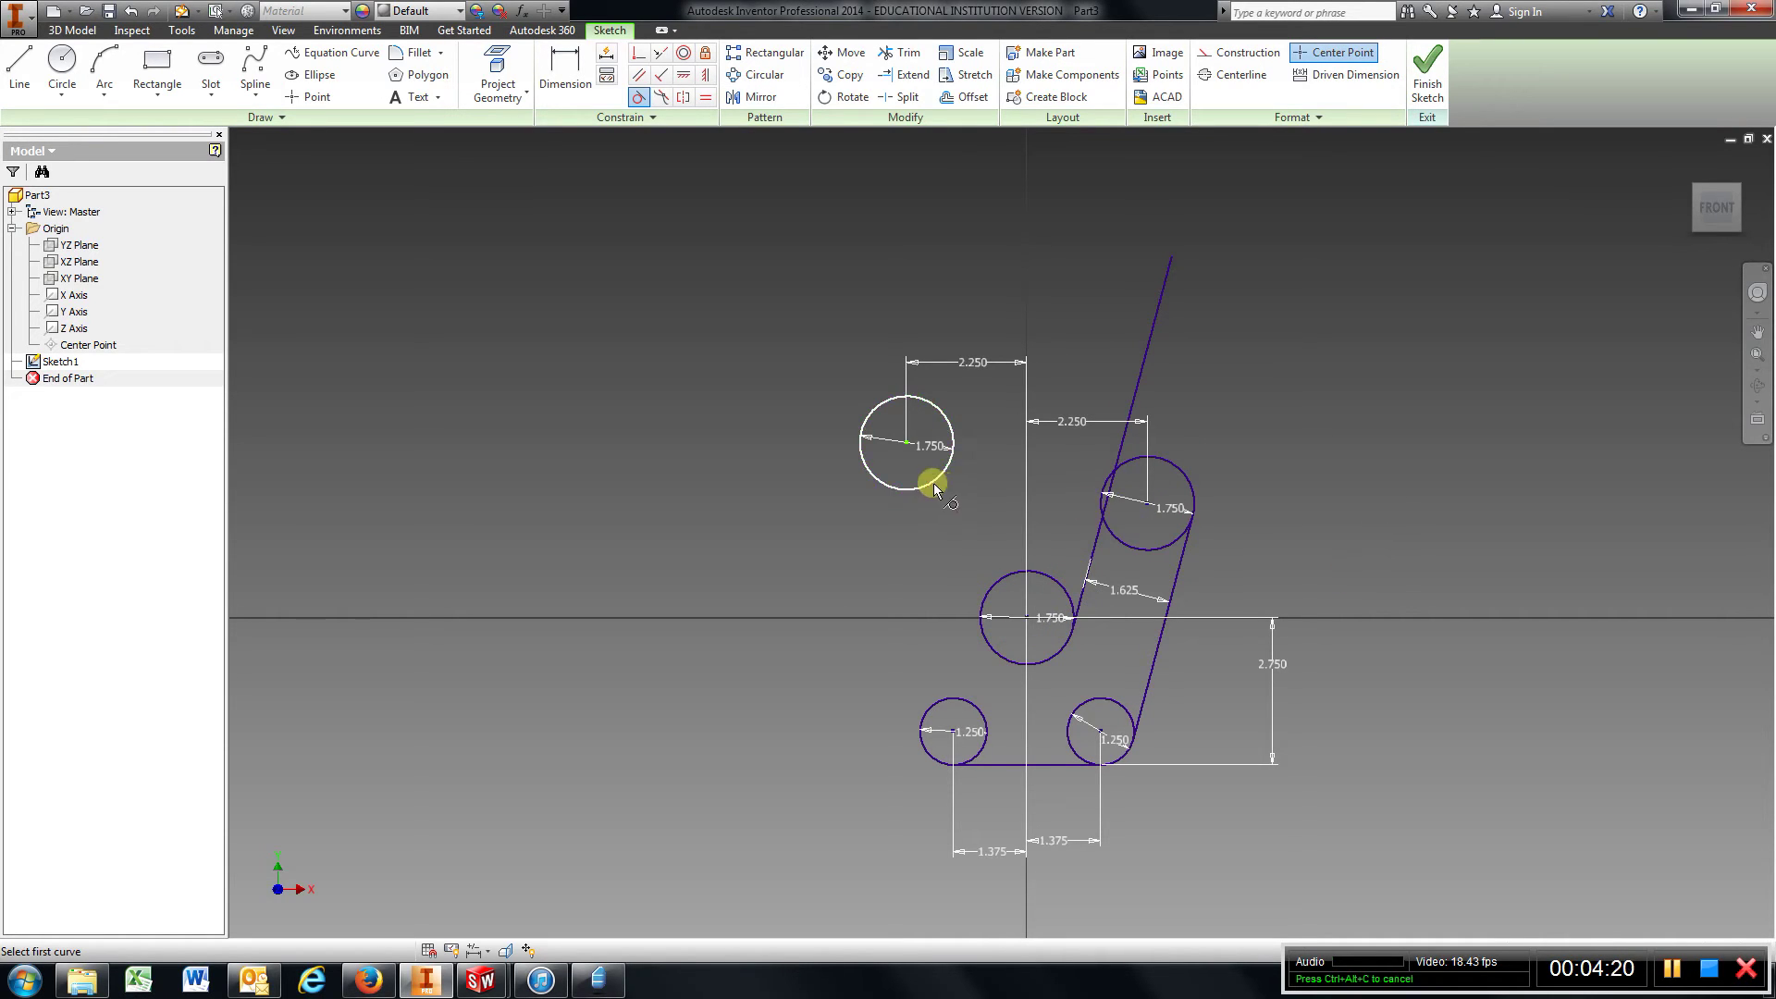
# Step: Dimension the vertical distance between the centres of the upper left and upper right circles as 0
pyautogui.click(568, 85)
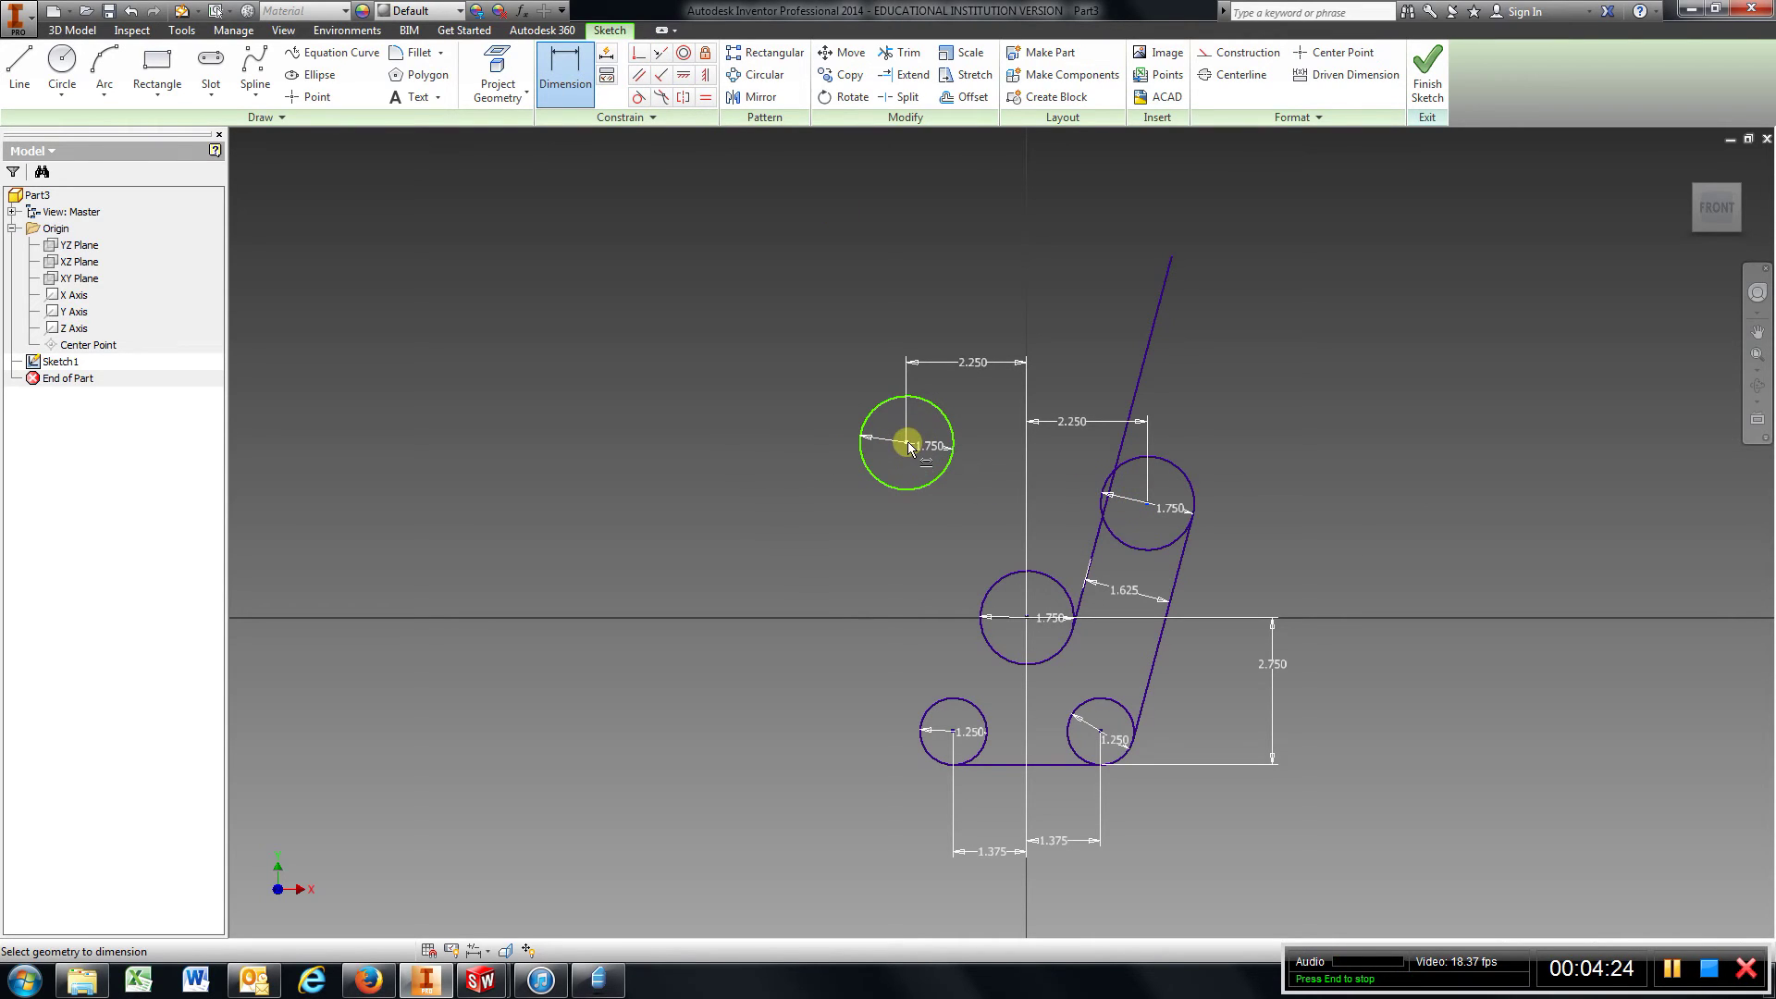
pyautogui.click(926, 473)
pyautogui.click(1358, 468)
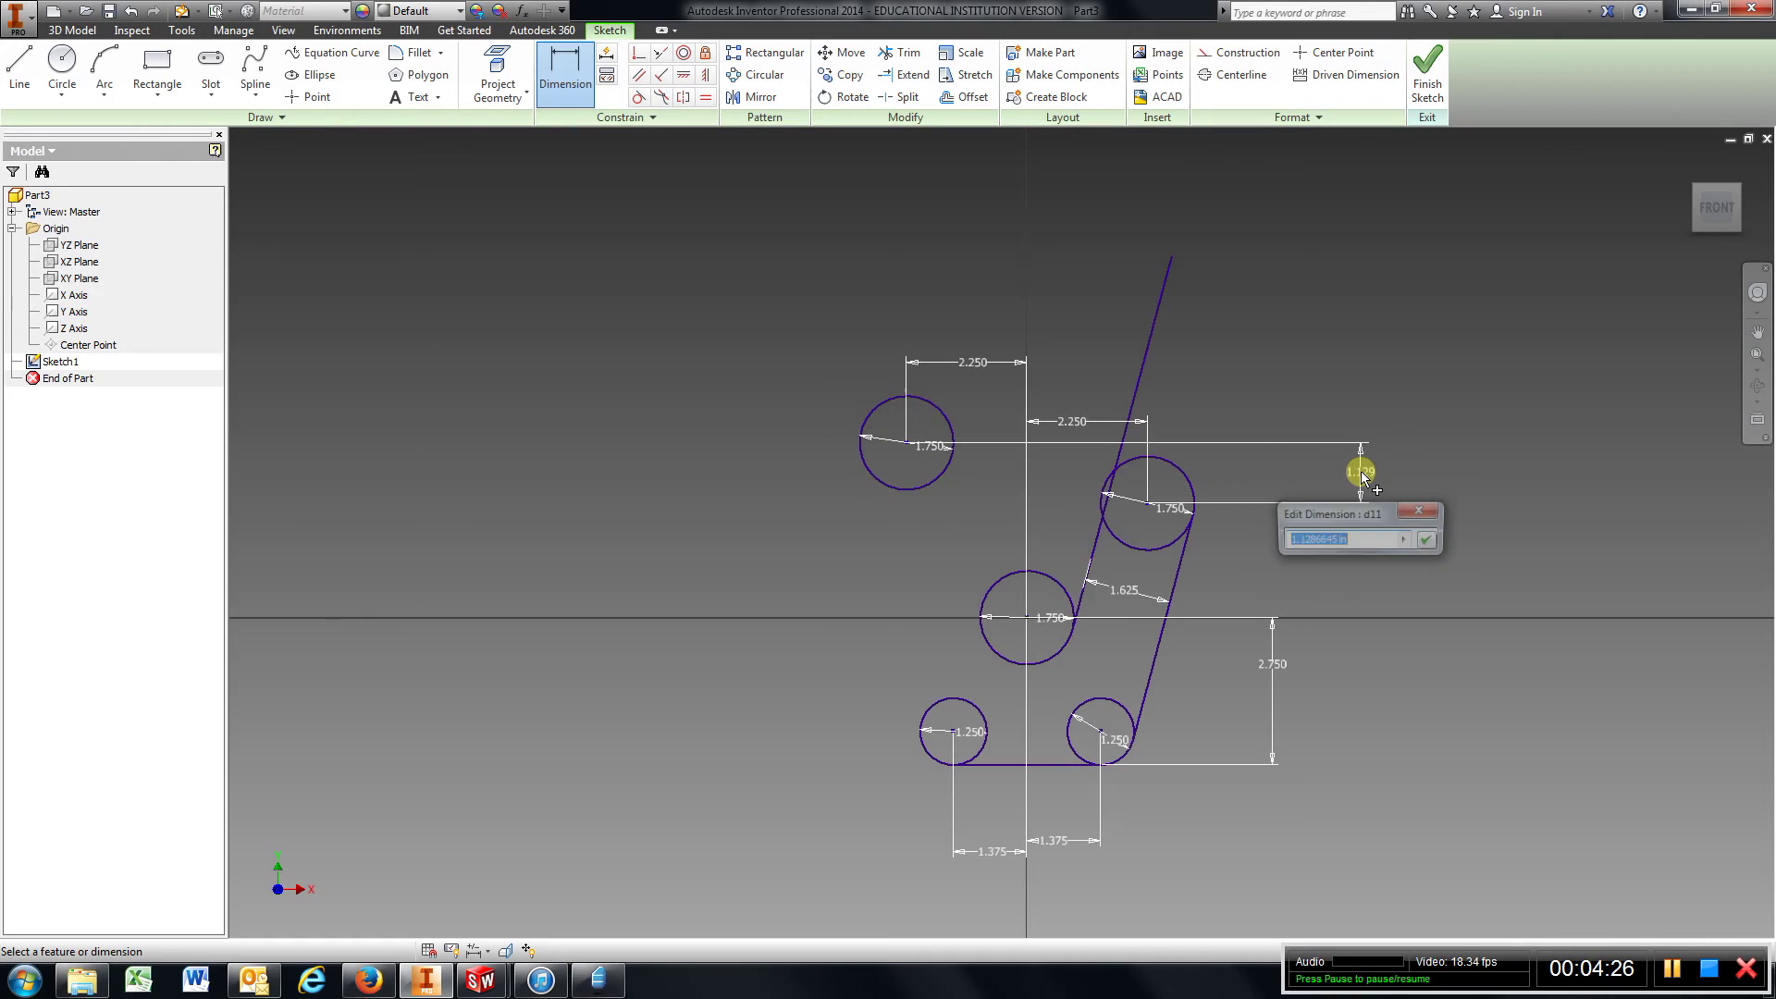
pyautogui.write('0')
pyautogui.press('Return')
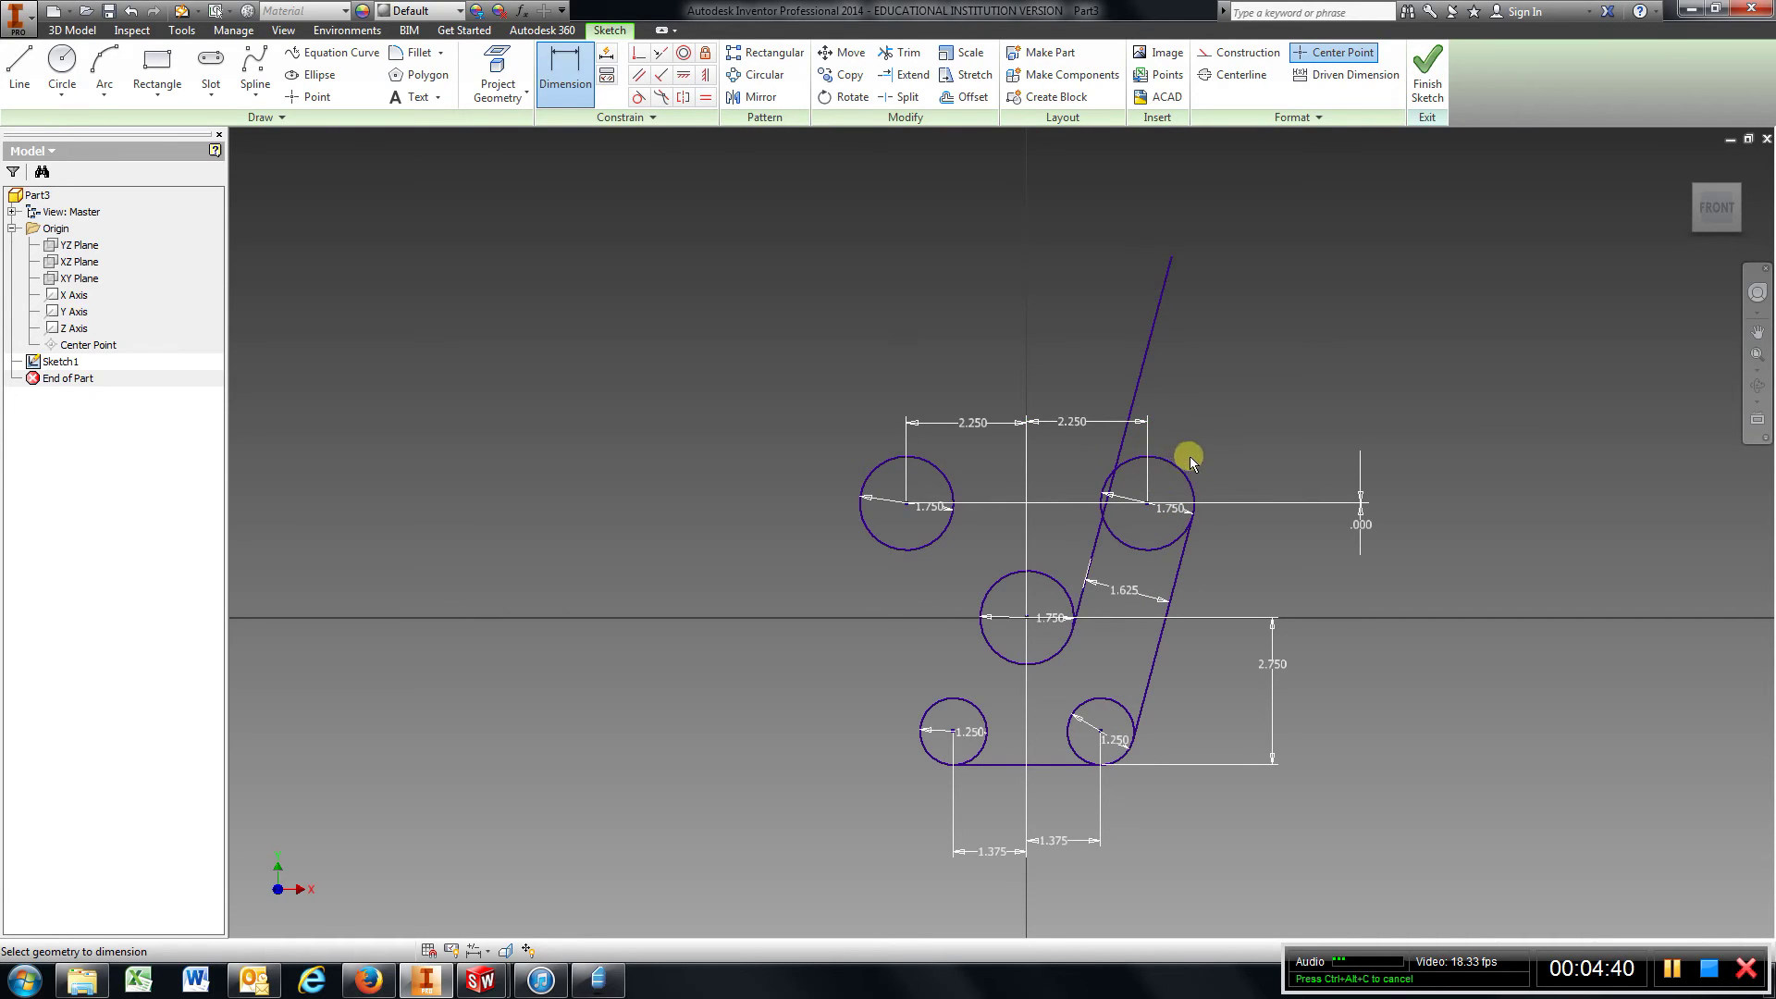
# Step: Draw a line about 10.4 in long sloping down above the upper circles, perpendicular to the inner slanted line
pyautogui.click(22, 74)
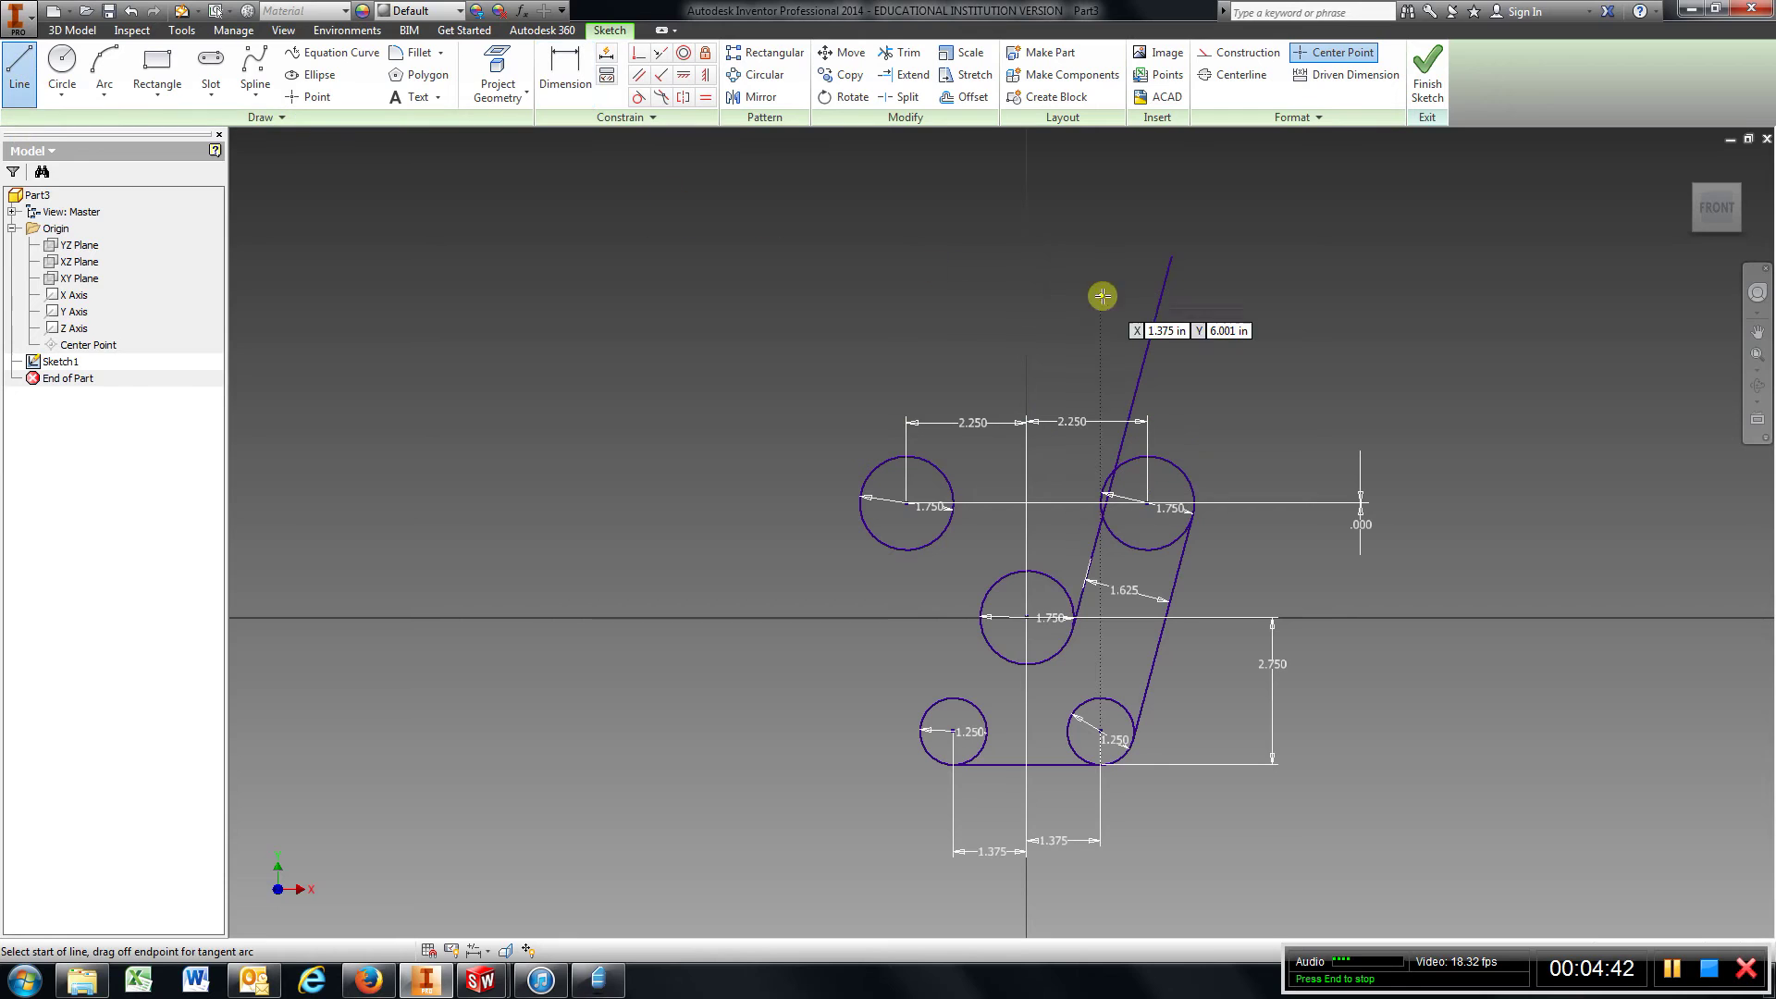
pyautogui.click(876, 220)
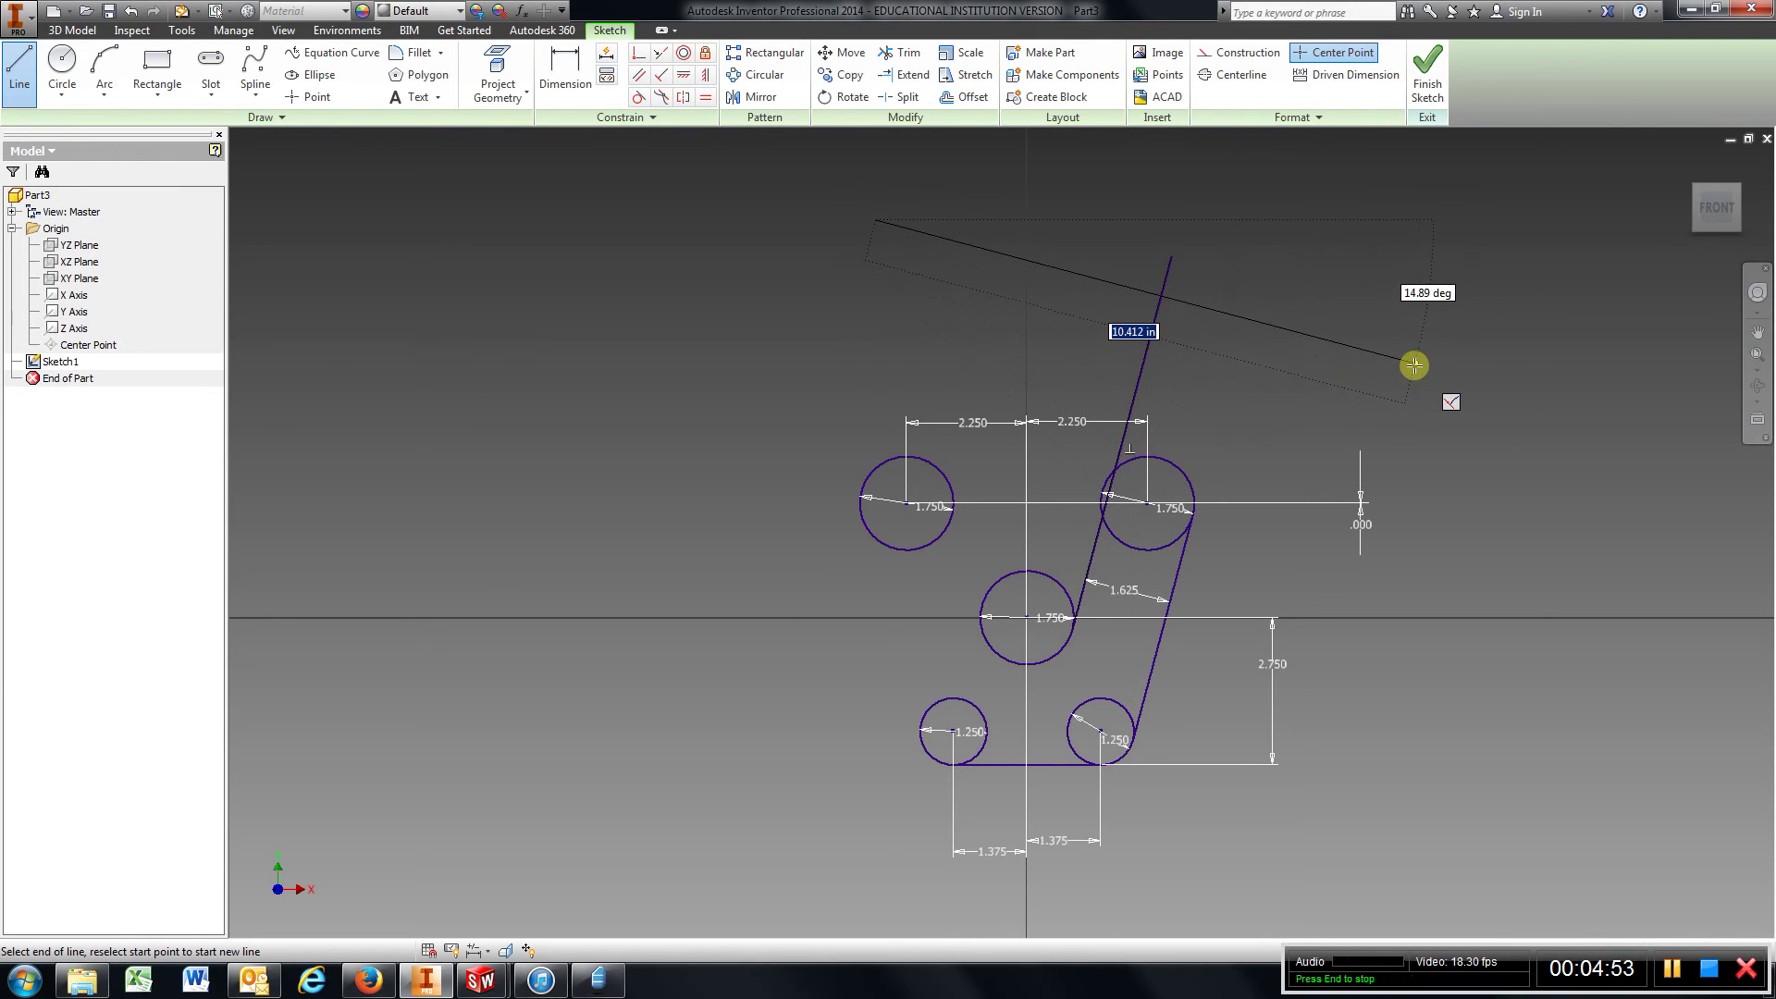
pyautogui.click(1415, 365)
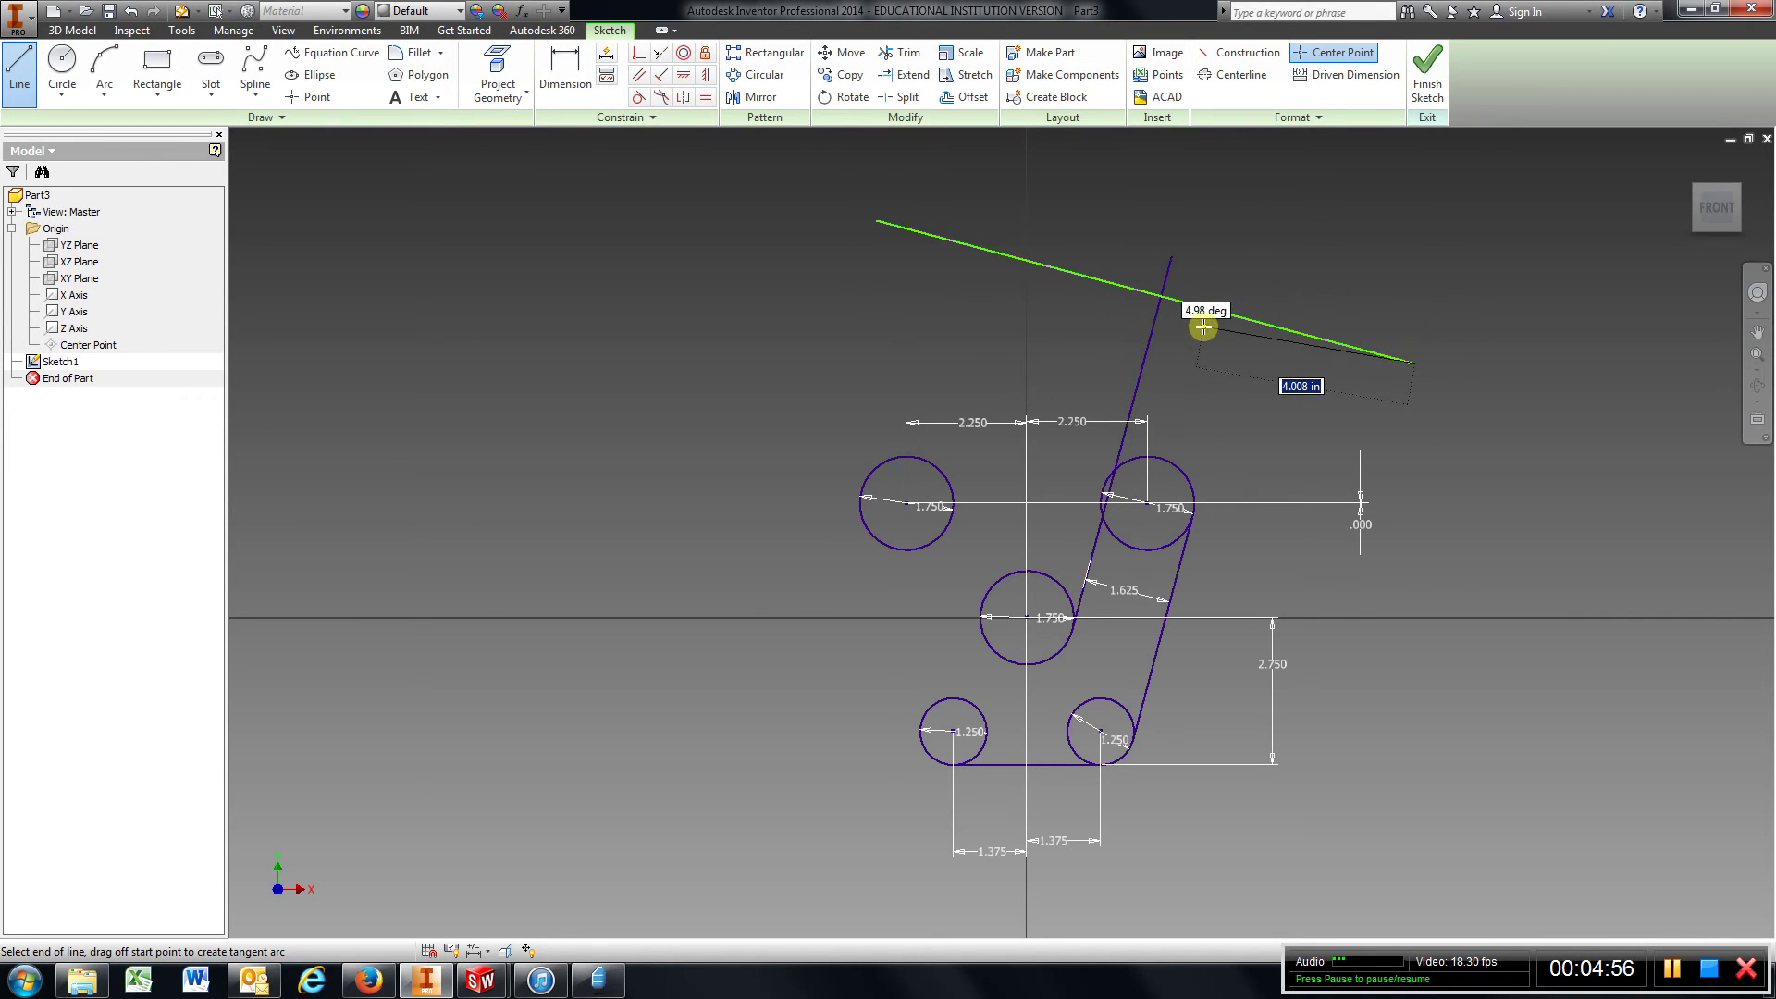
pyautogui.press('Escape')
# Step: Make the new downward-sloping line tangent to the upper right circle
pyautogui.click(640, 98)
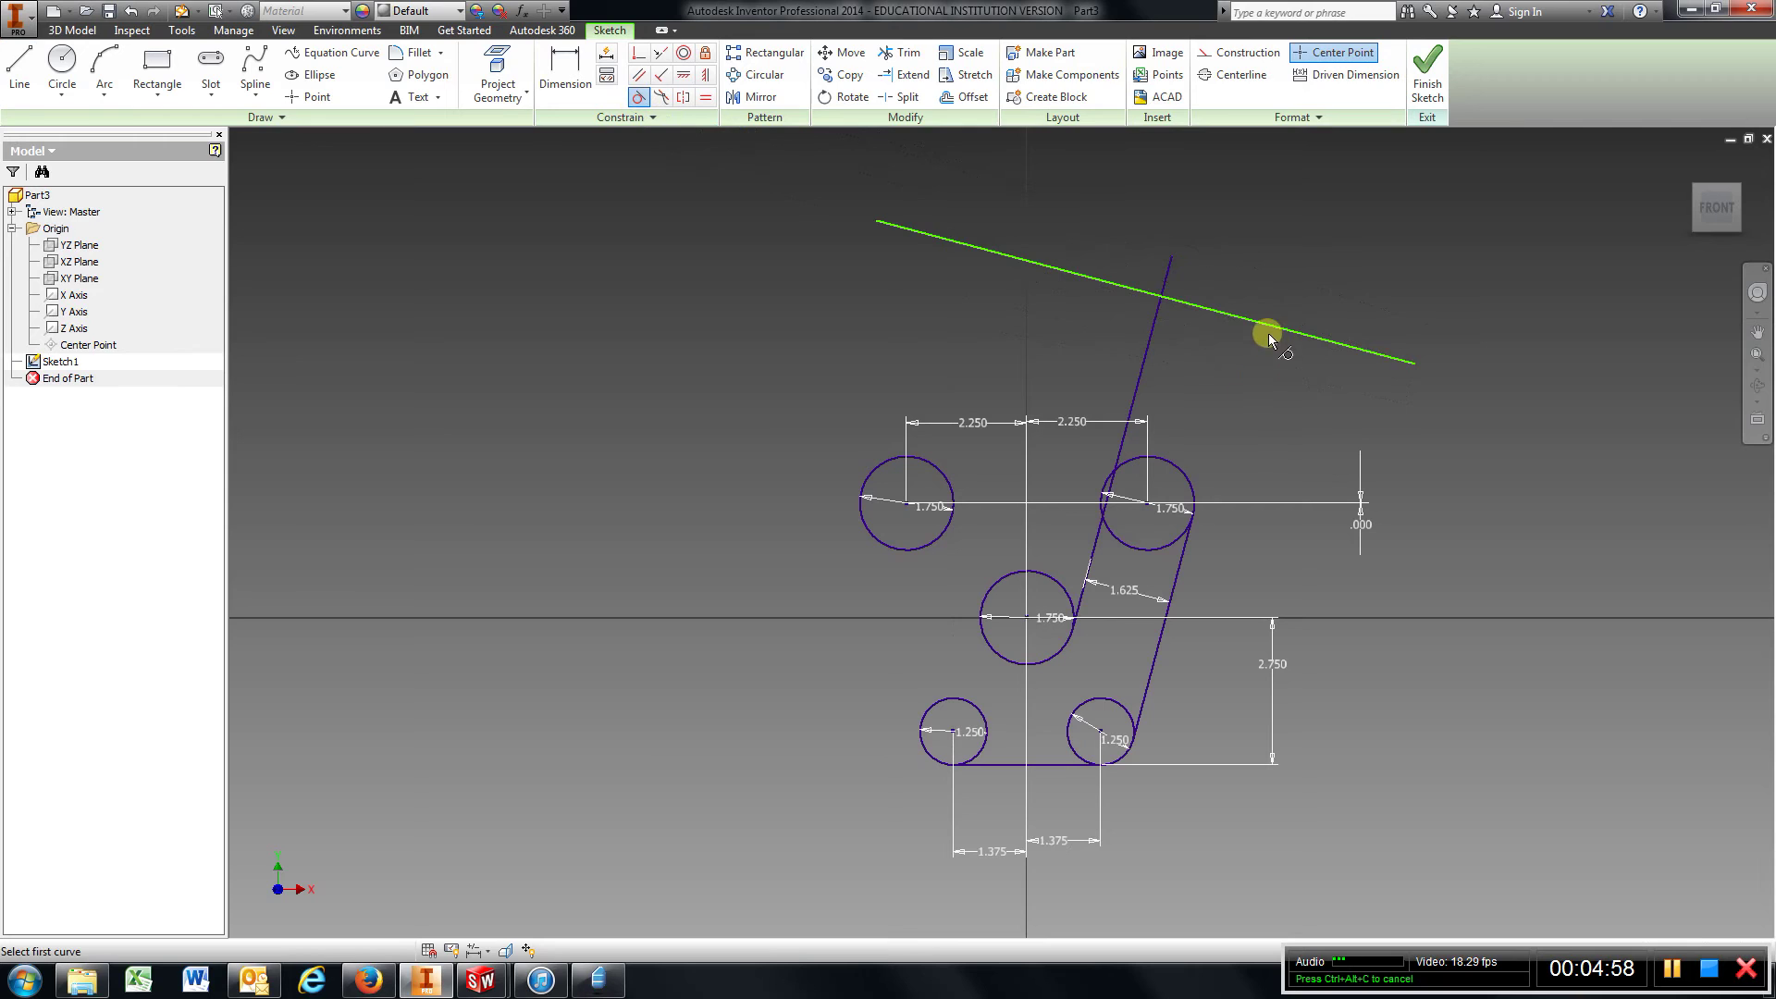
pyautogui.click(1167, 467)
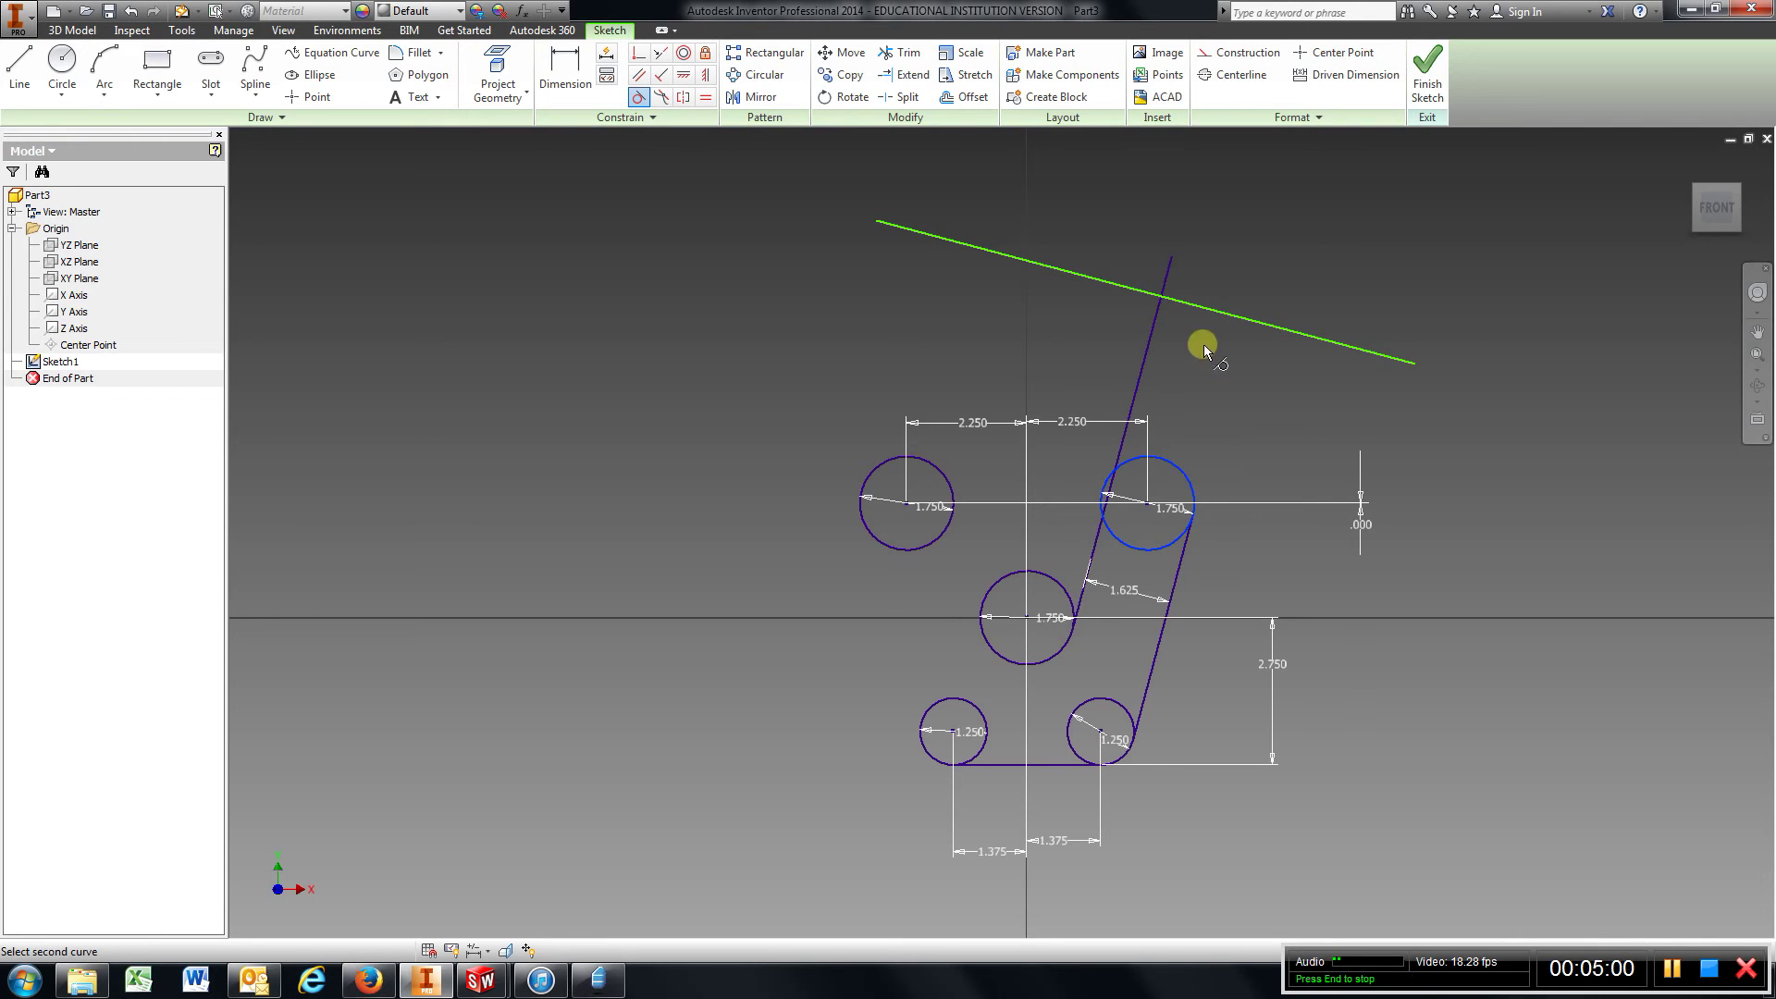
pyautogui.click(1206, 309)
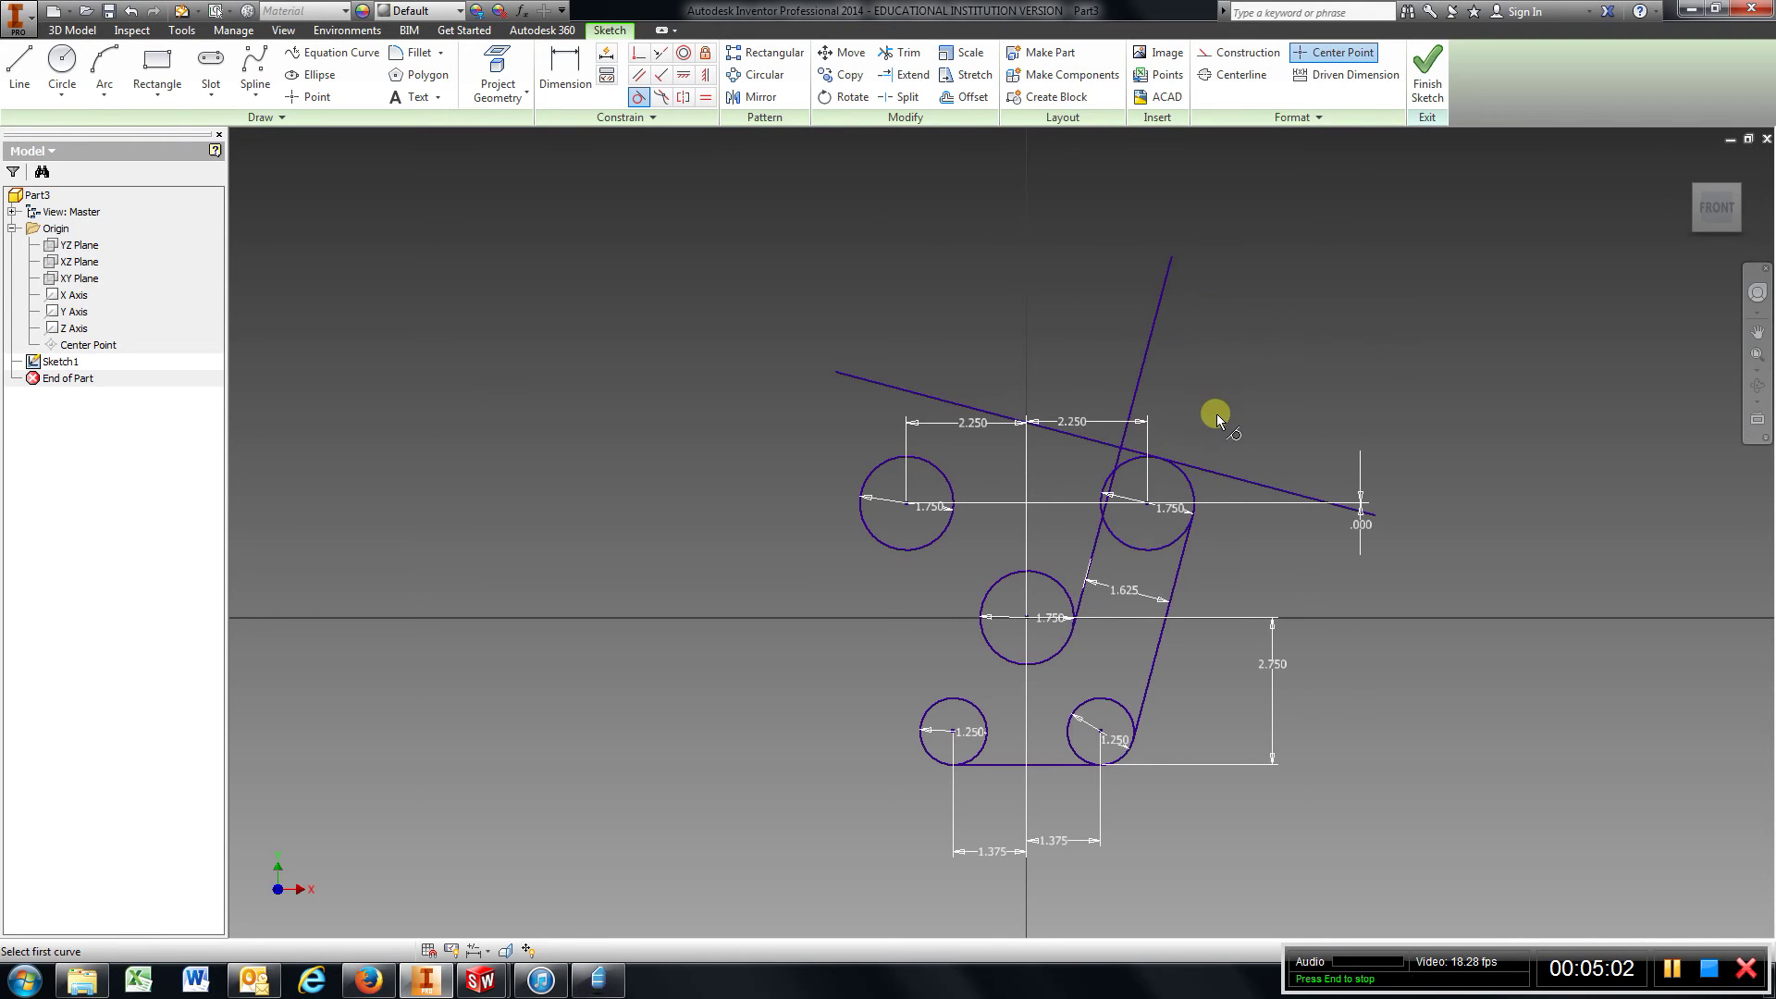
# Step: Trim the overhanging ends of the inner slanted line and the sloping top line, and the unneeded part of the upper right circle
pyautogui.click(899, 53)
pyautogui.click(1149, 346)
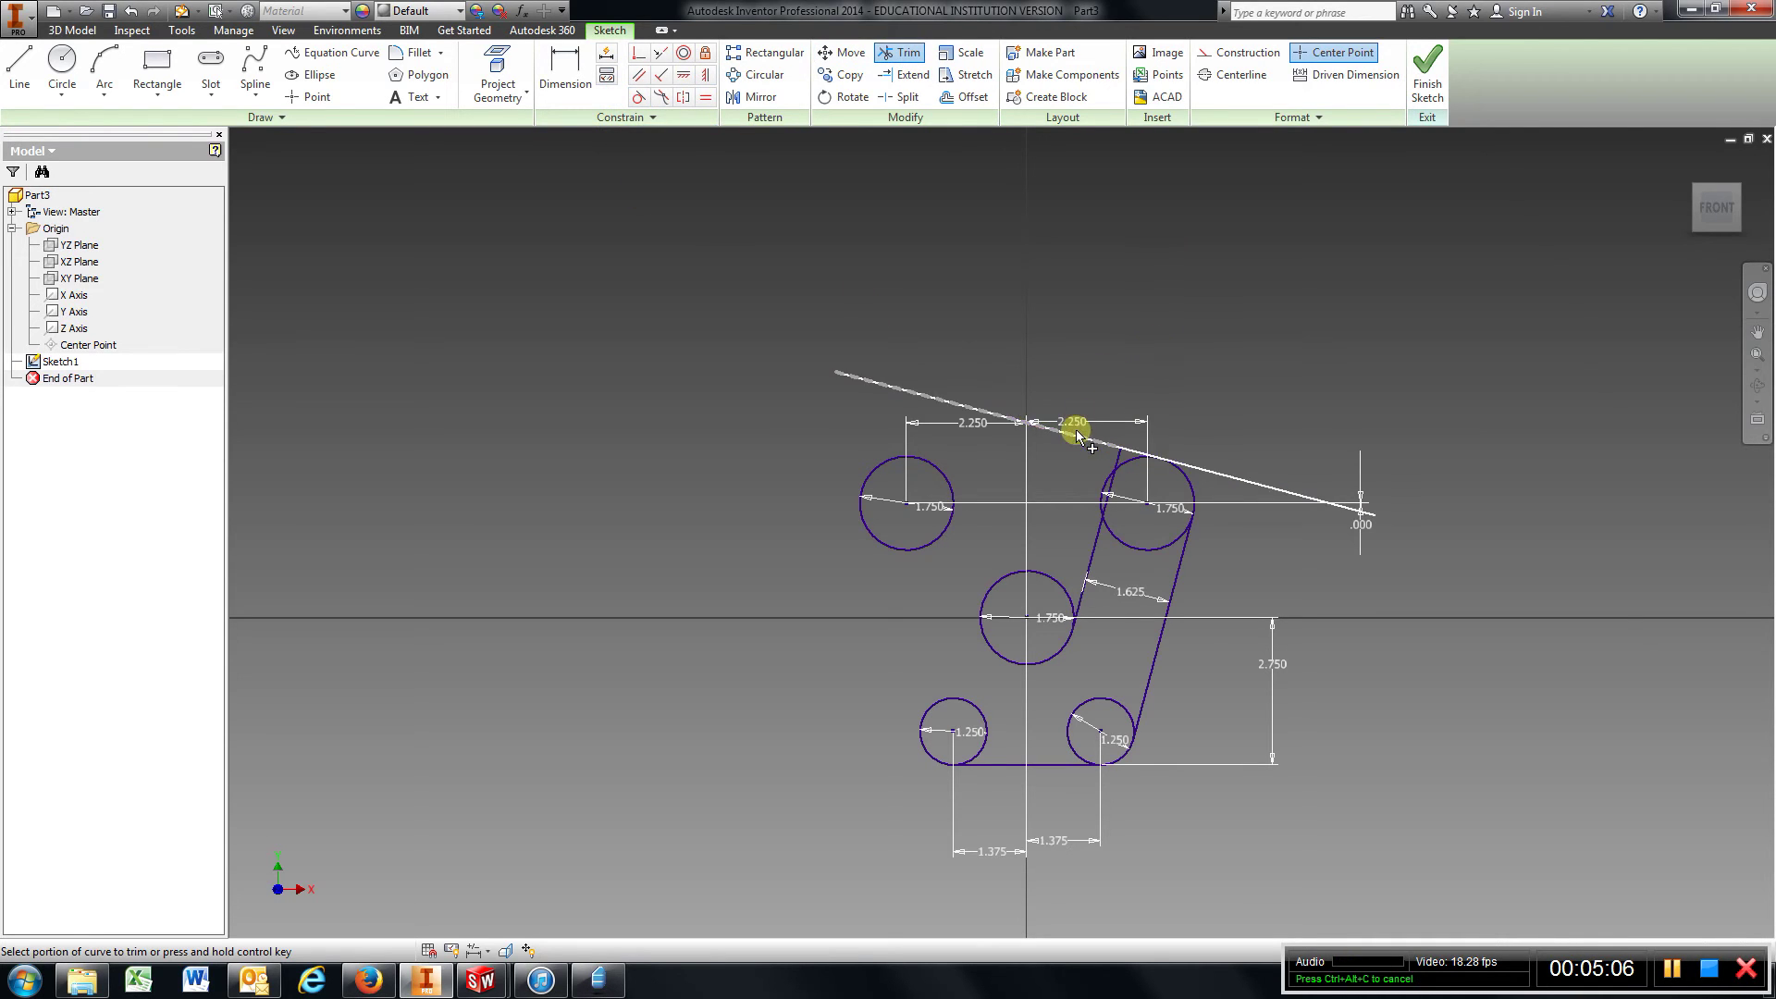
pyautogui.click(1076, 446)
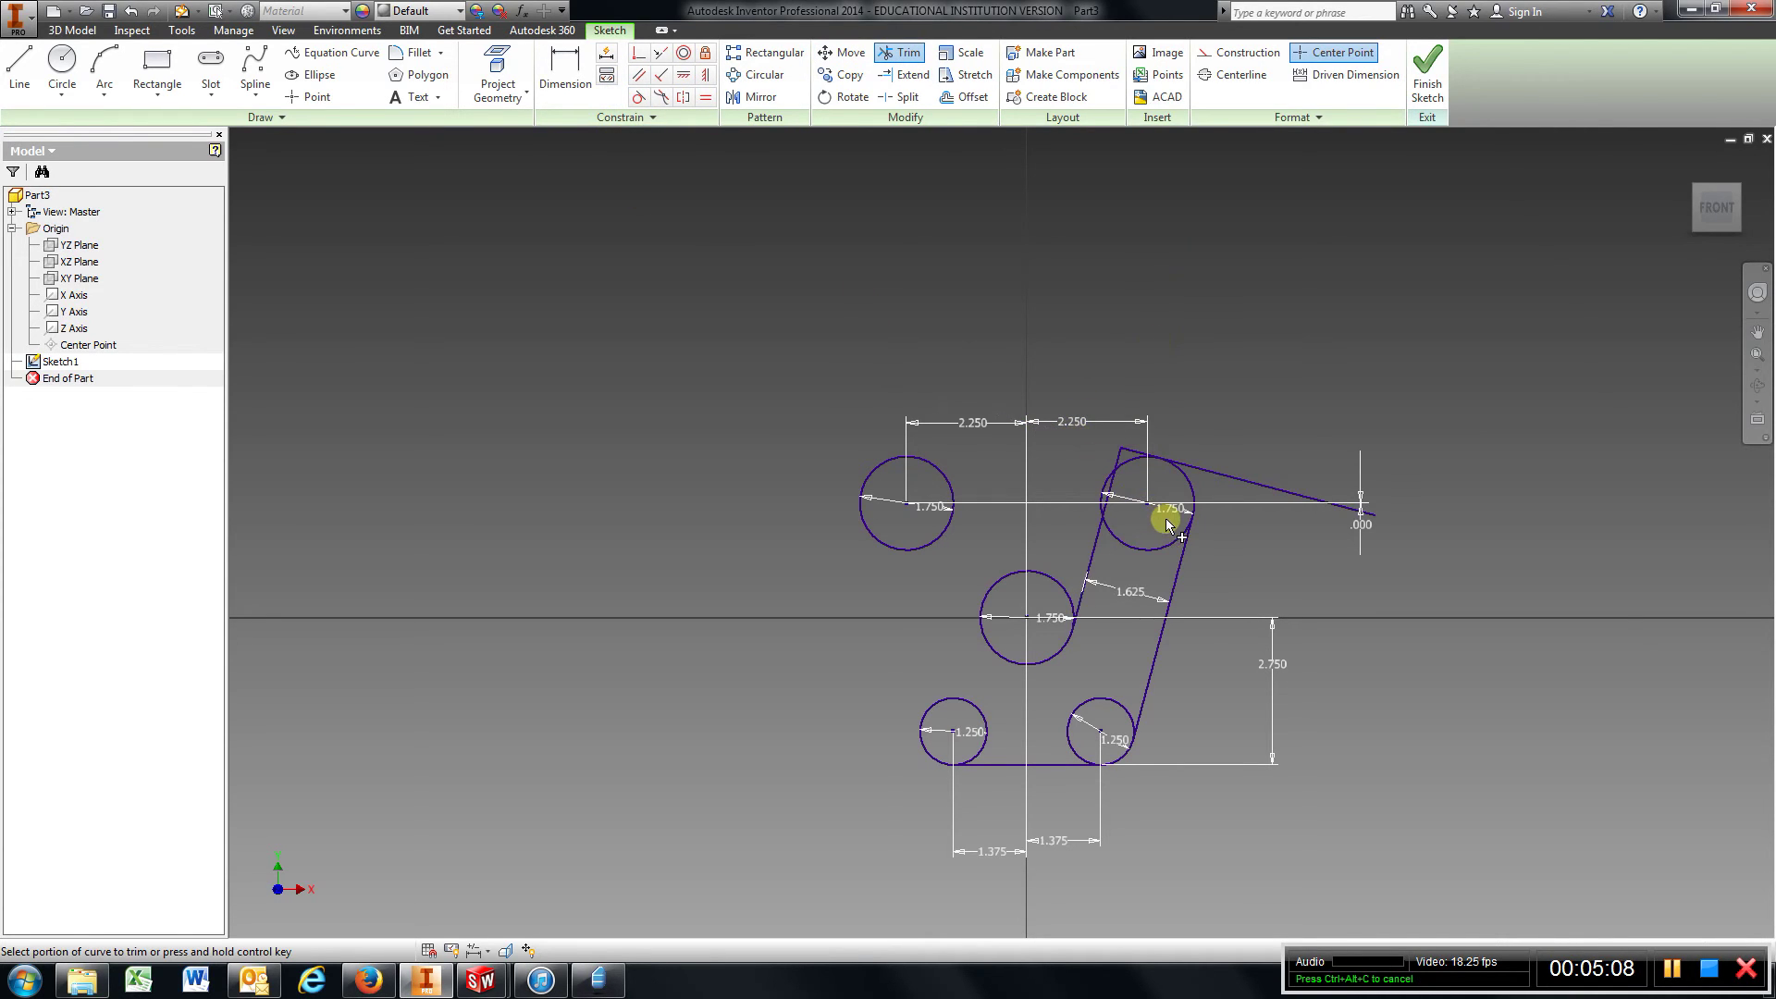
pyautogui.click(1146, 548)
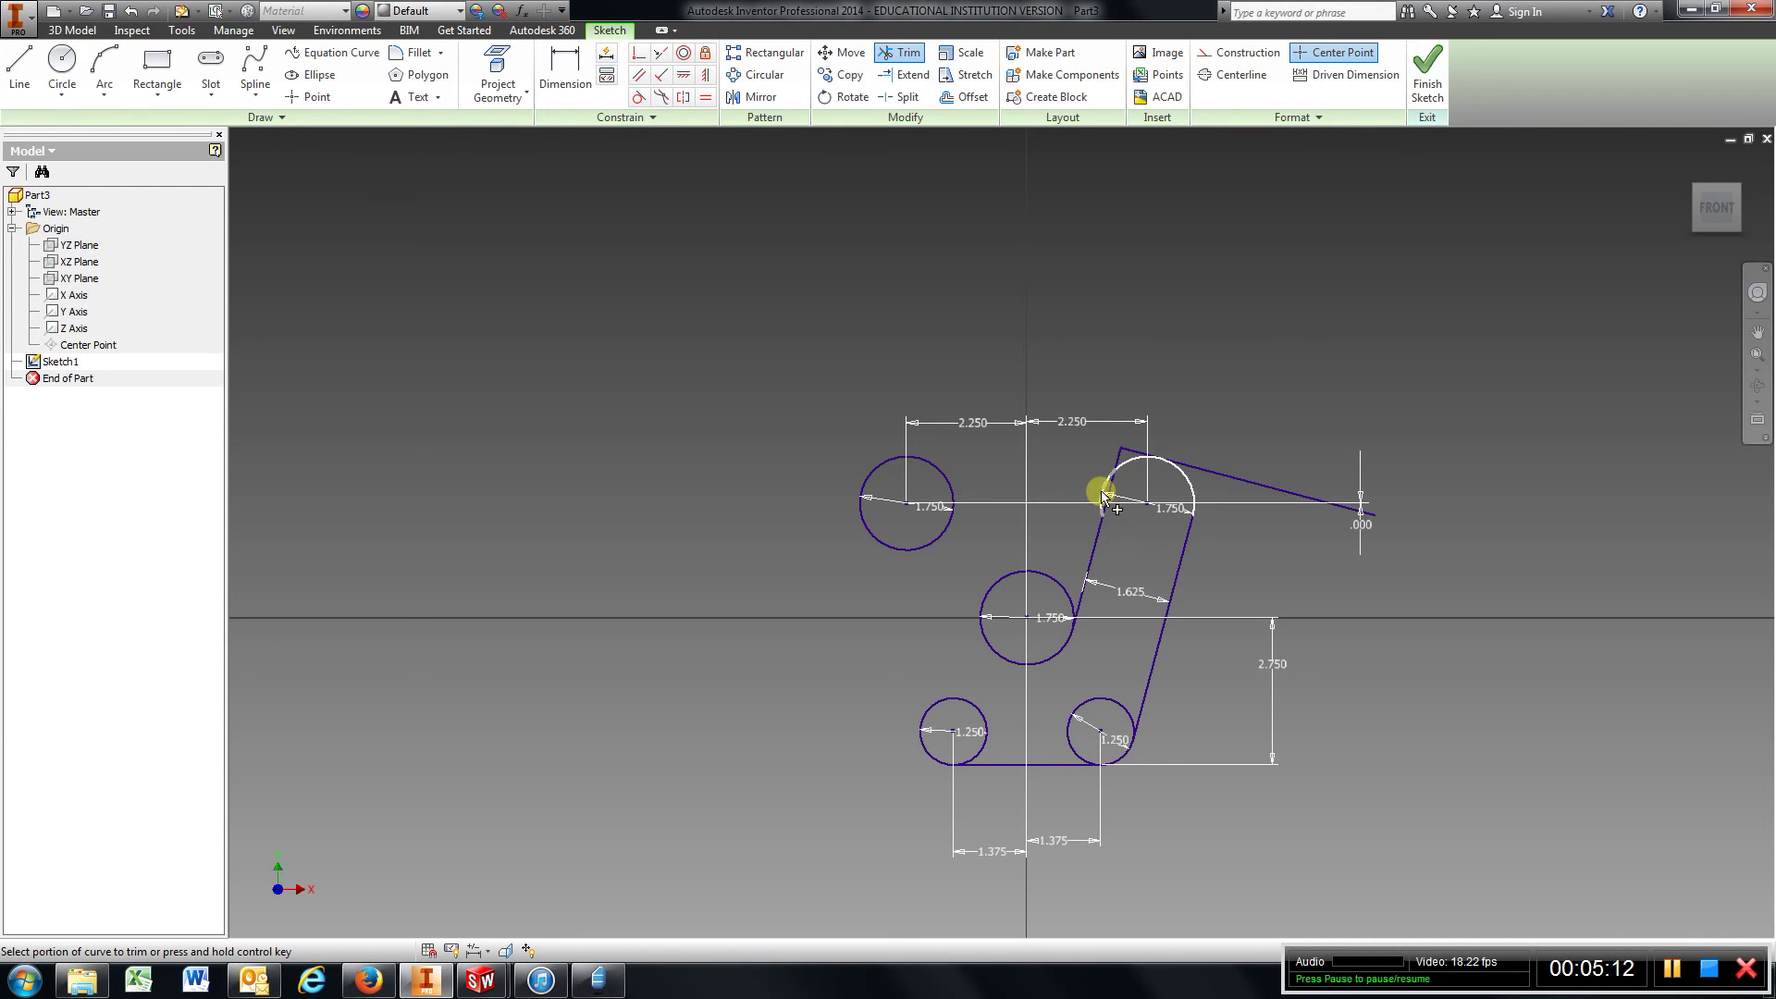
pyautogui.click(1237, 478)
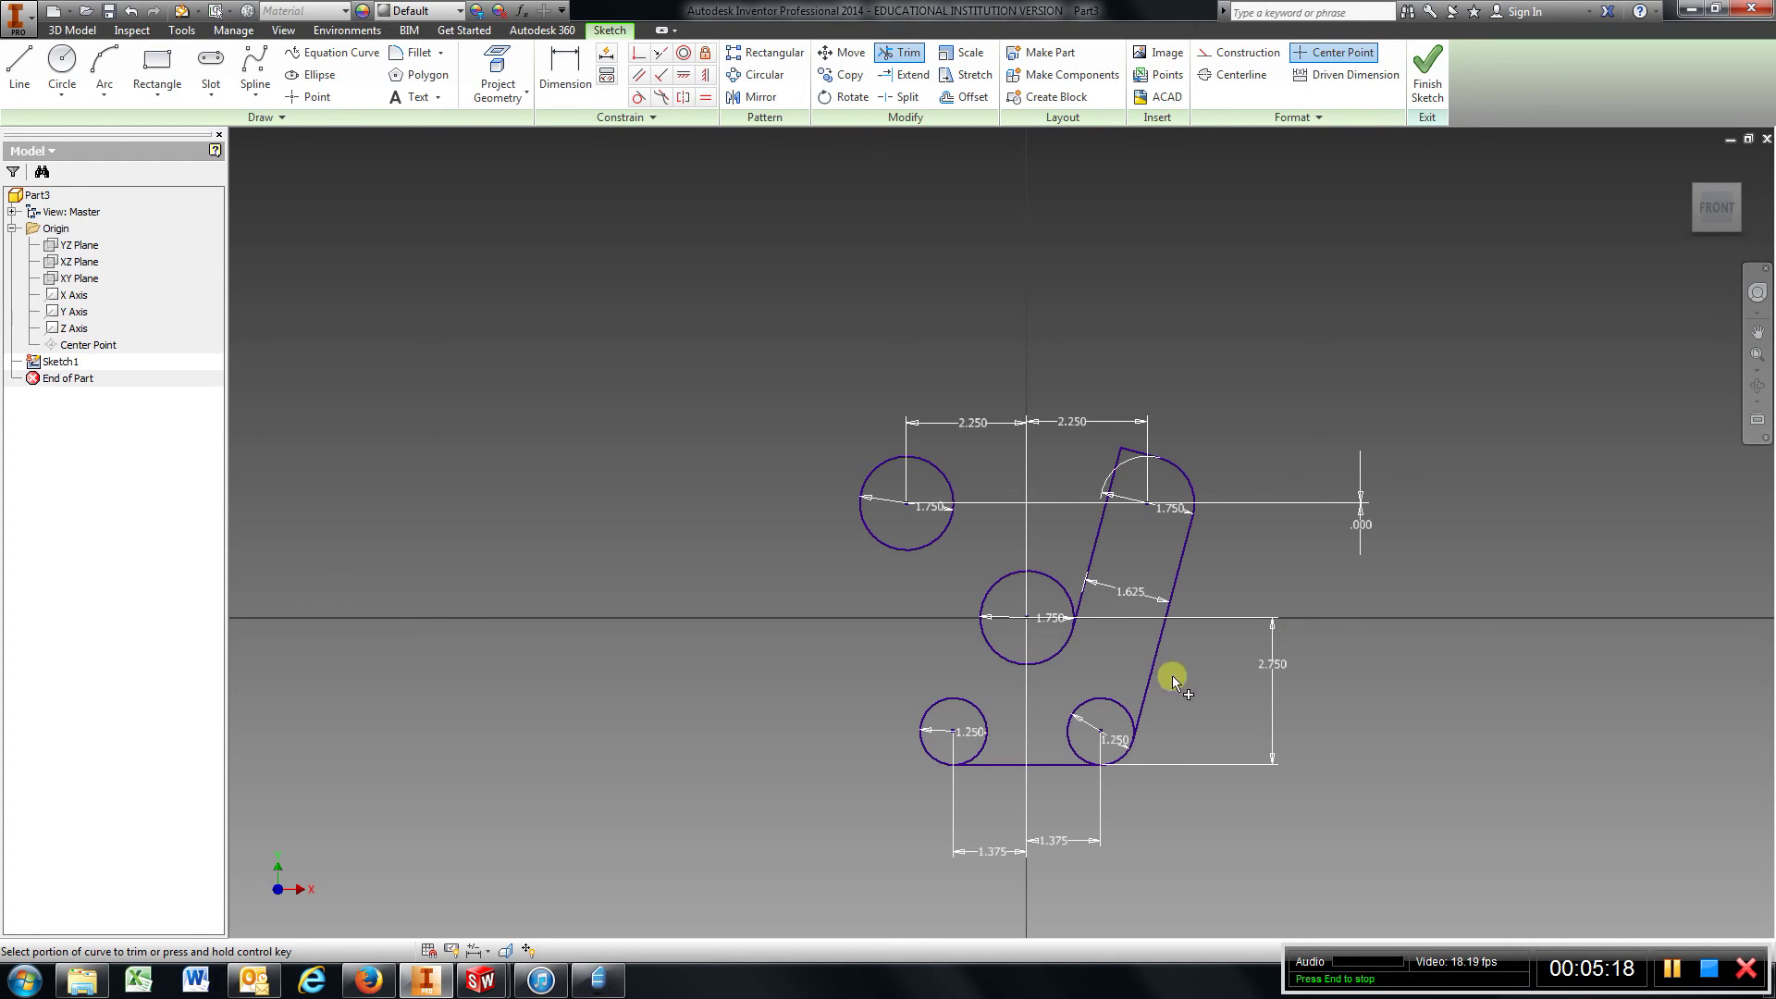
# Step: Delete the upper left circle together with its dimensions
pyautogui.scroll(3, 1059, 560)
pyautogui.scroll(-4, 1063, 561)
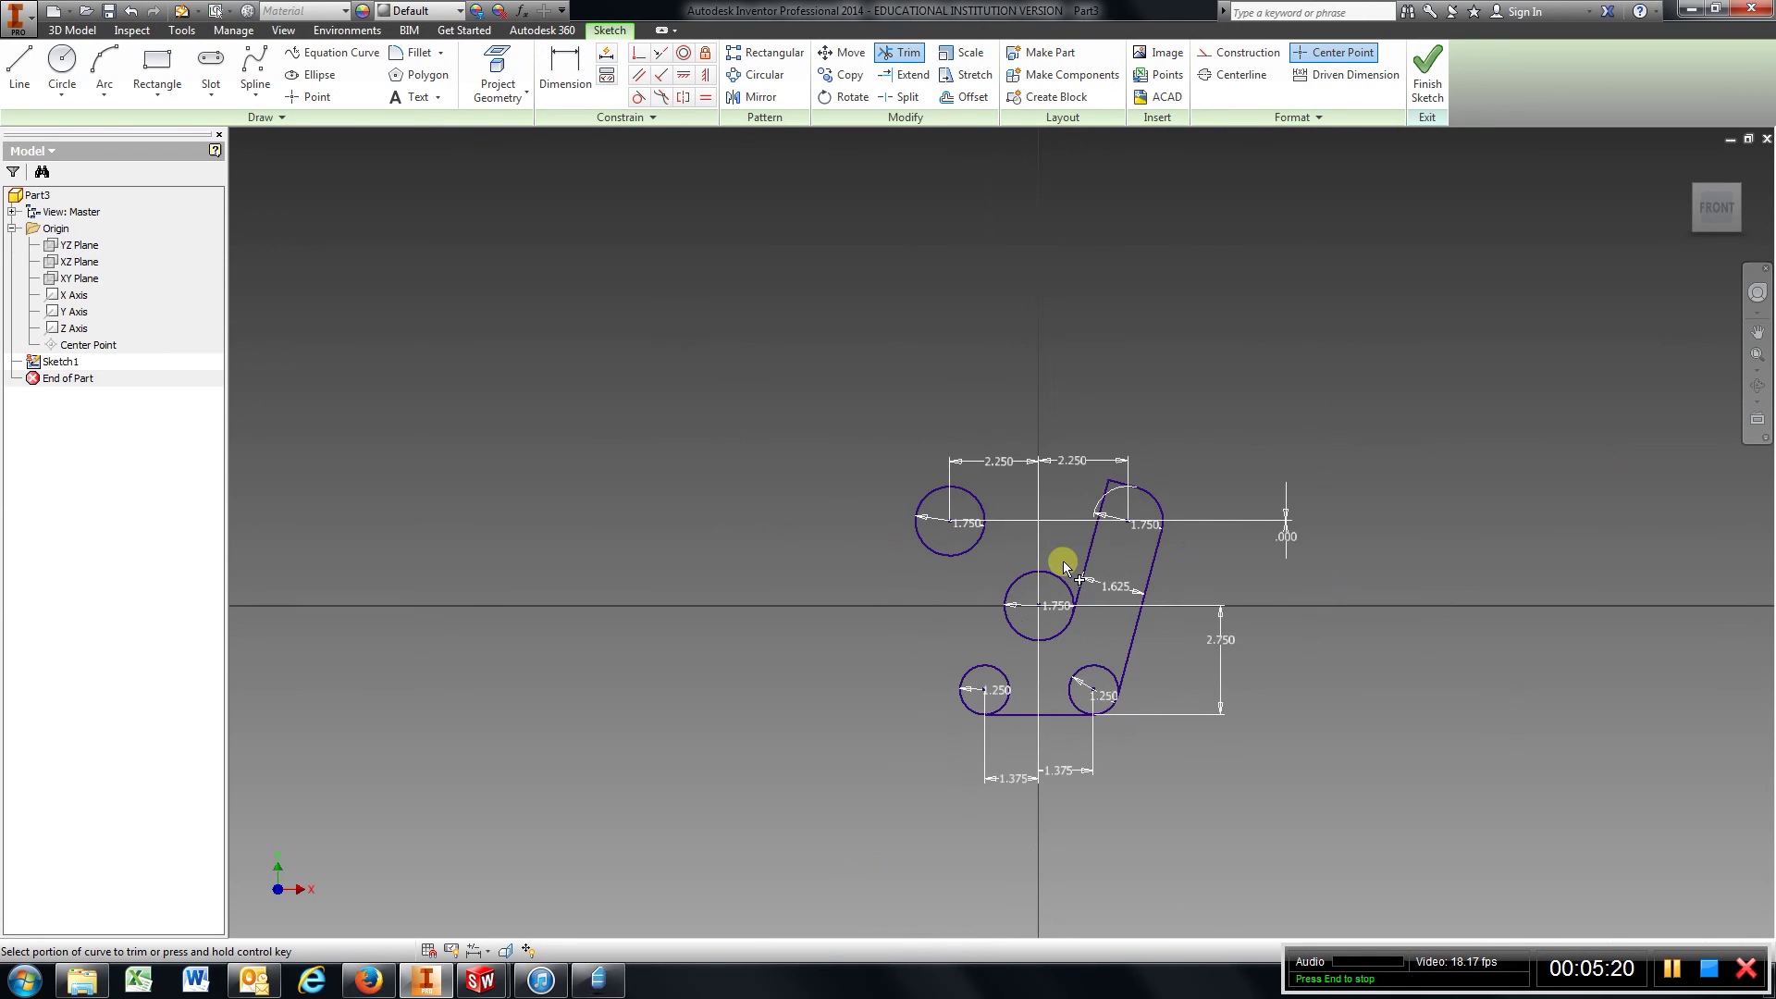
pyautogui.moveTo(1093, 585); pyautogui.dragTo(1098, 497, button='middle')
pyautogui.scroll(4, 1125, 442)
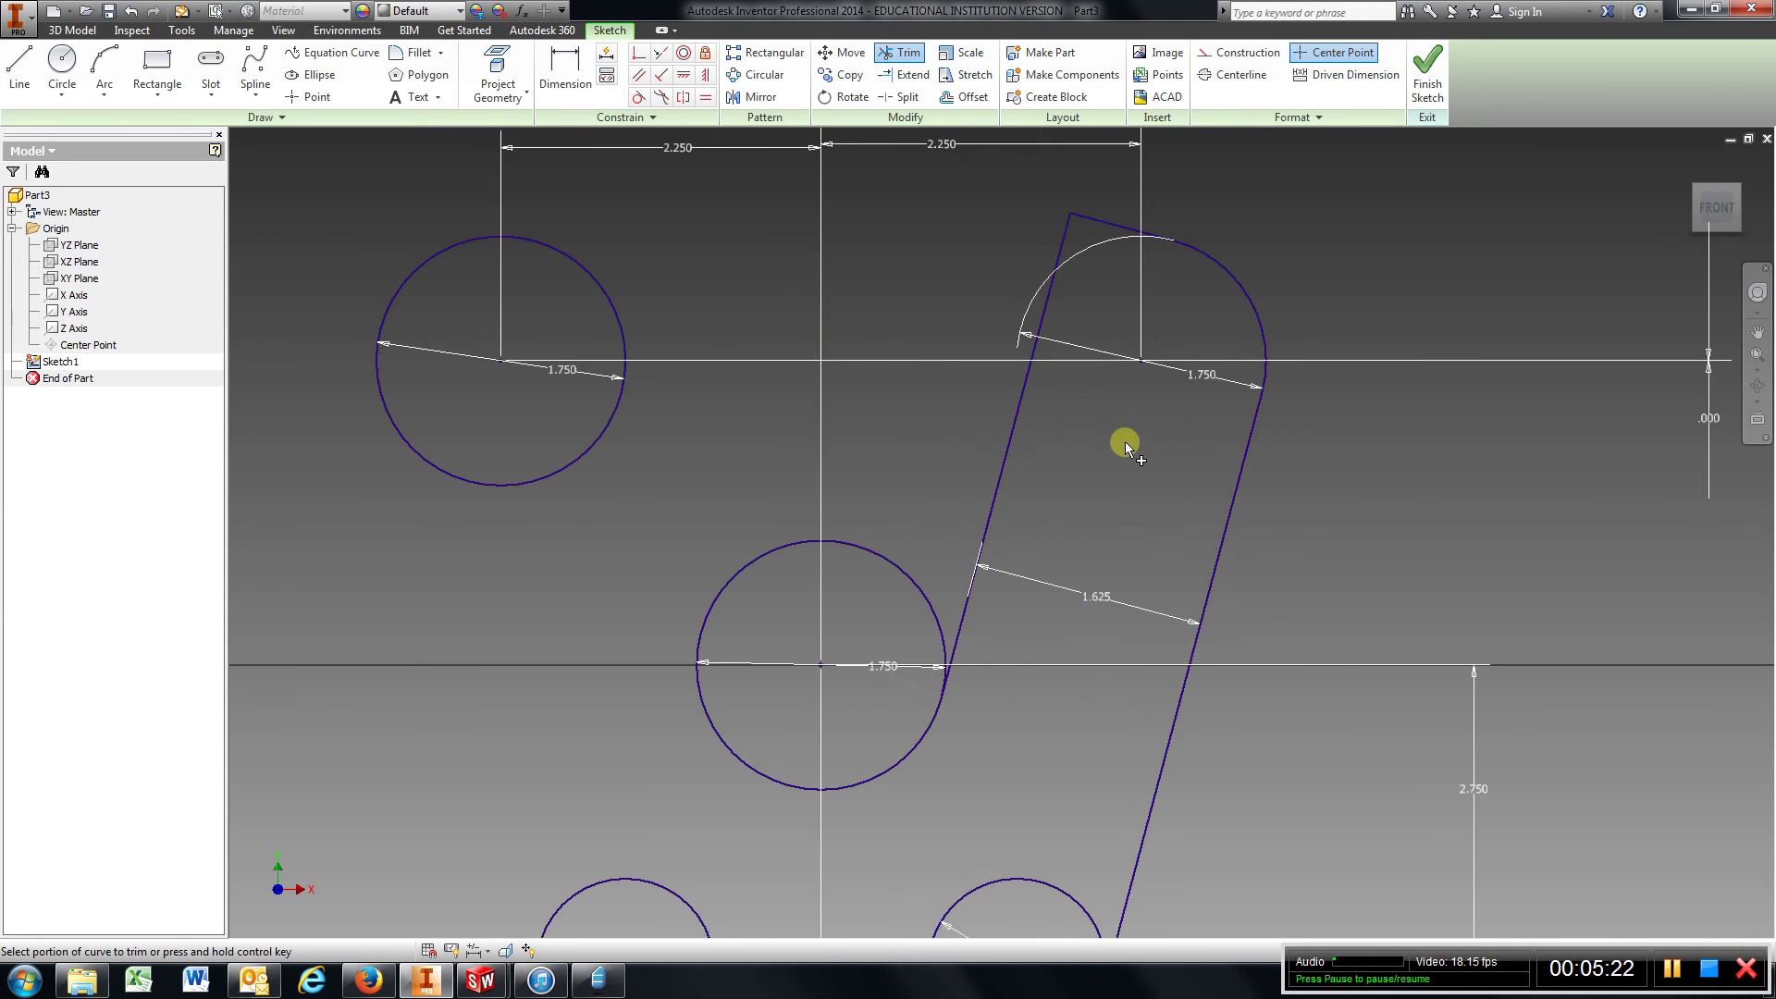
pyautogui.scroll(-2, 1124, 442)
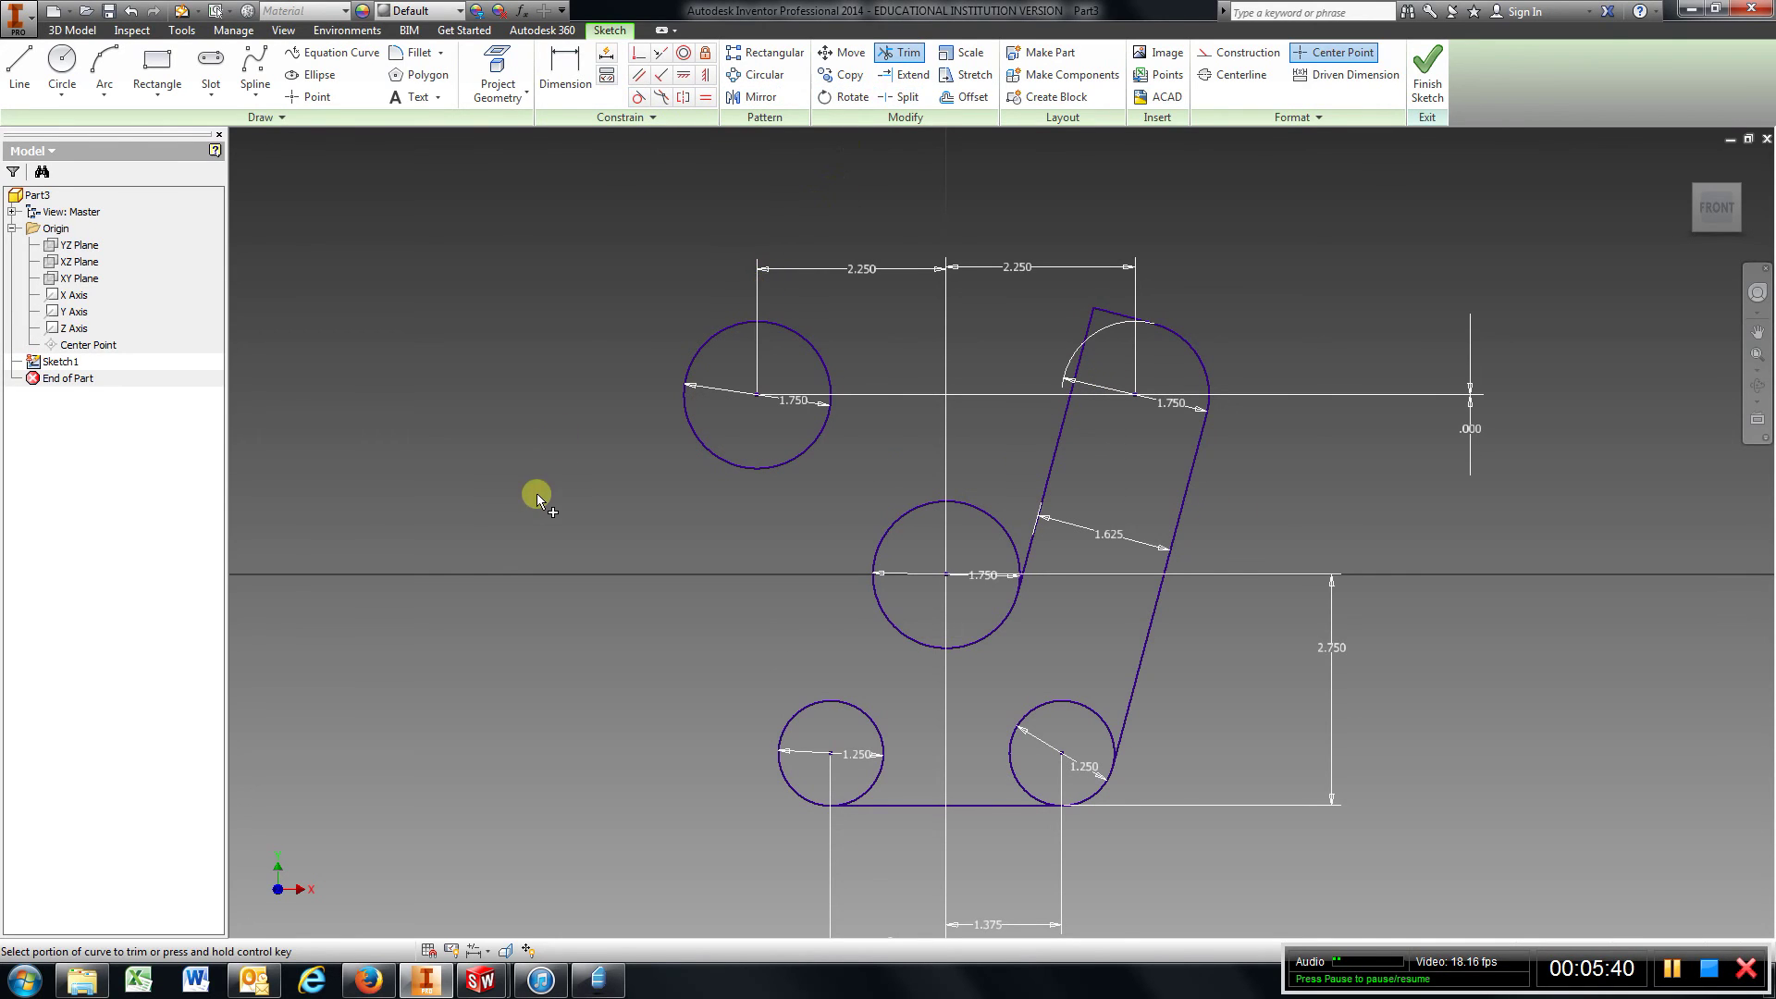
pyautogui.click(735, 468)
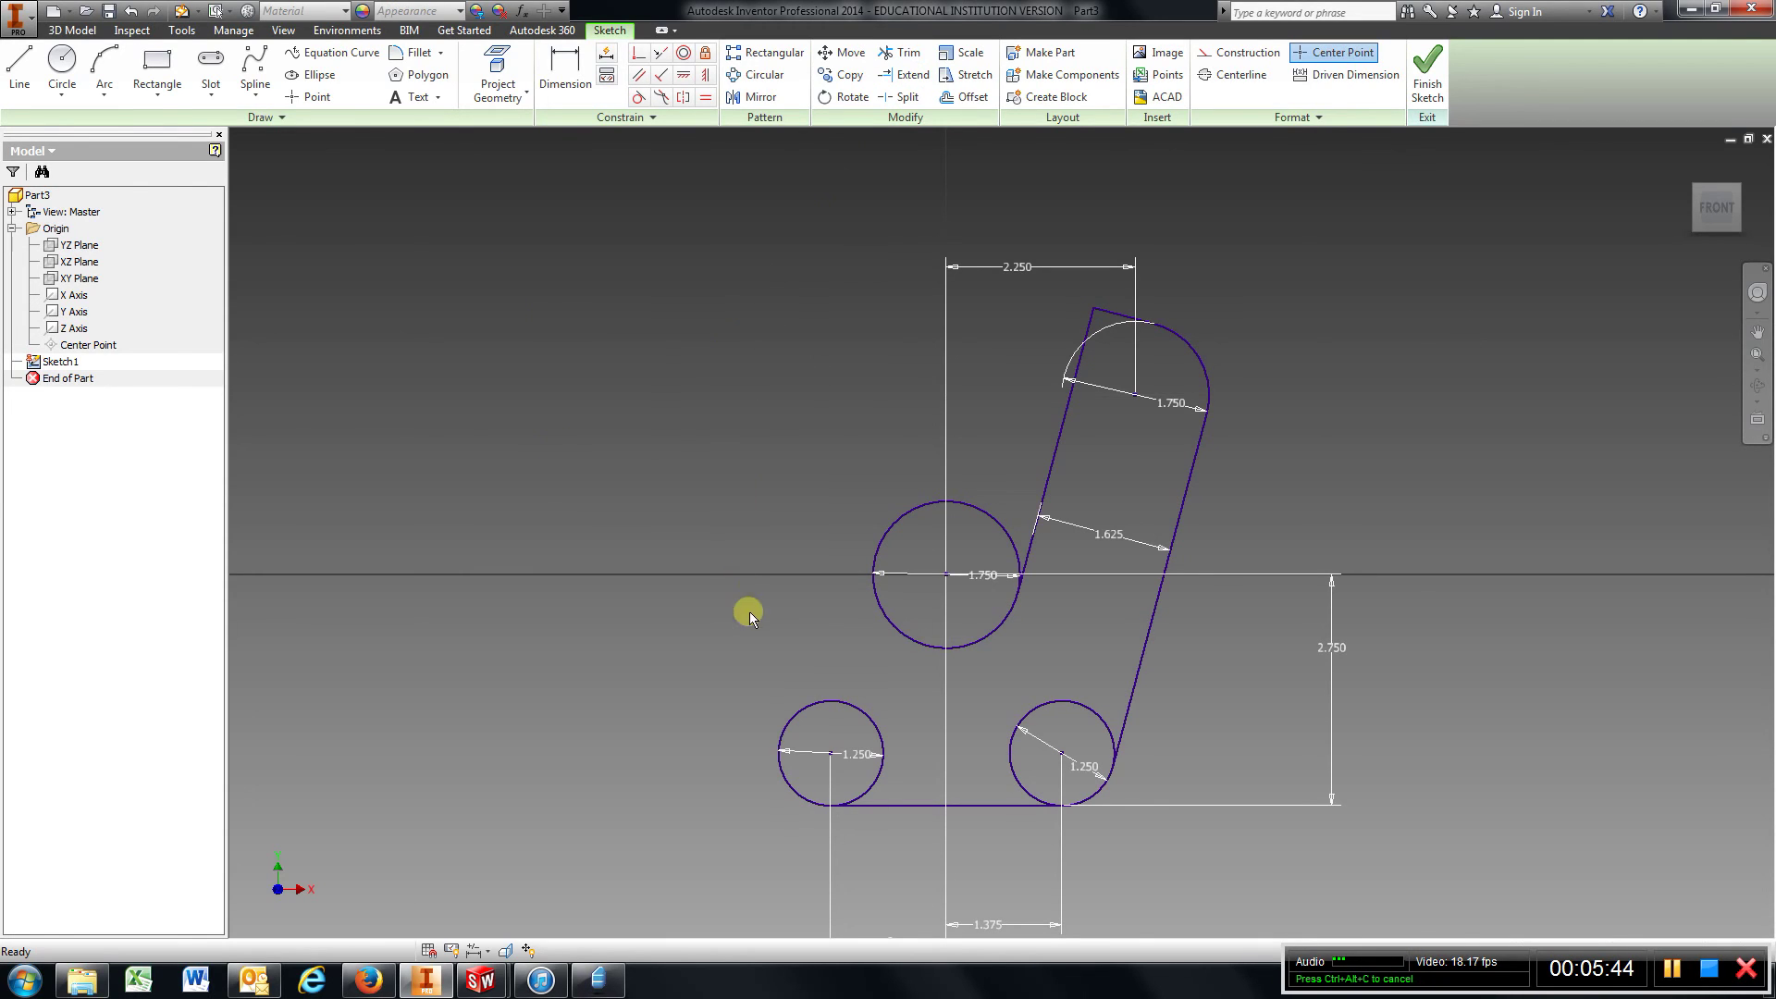
# Step: Draw a vertical line from the bottom of the centre circle down to the midpoint of the bottom horizontal line
pyautogui.press('l')
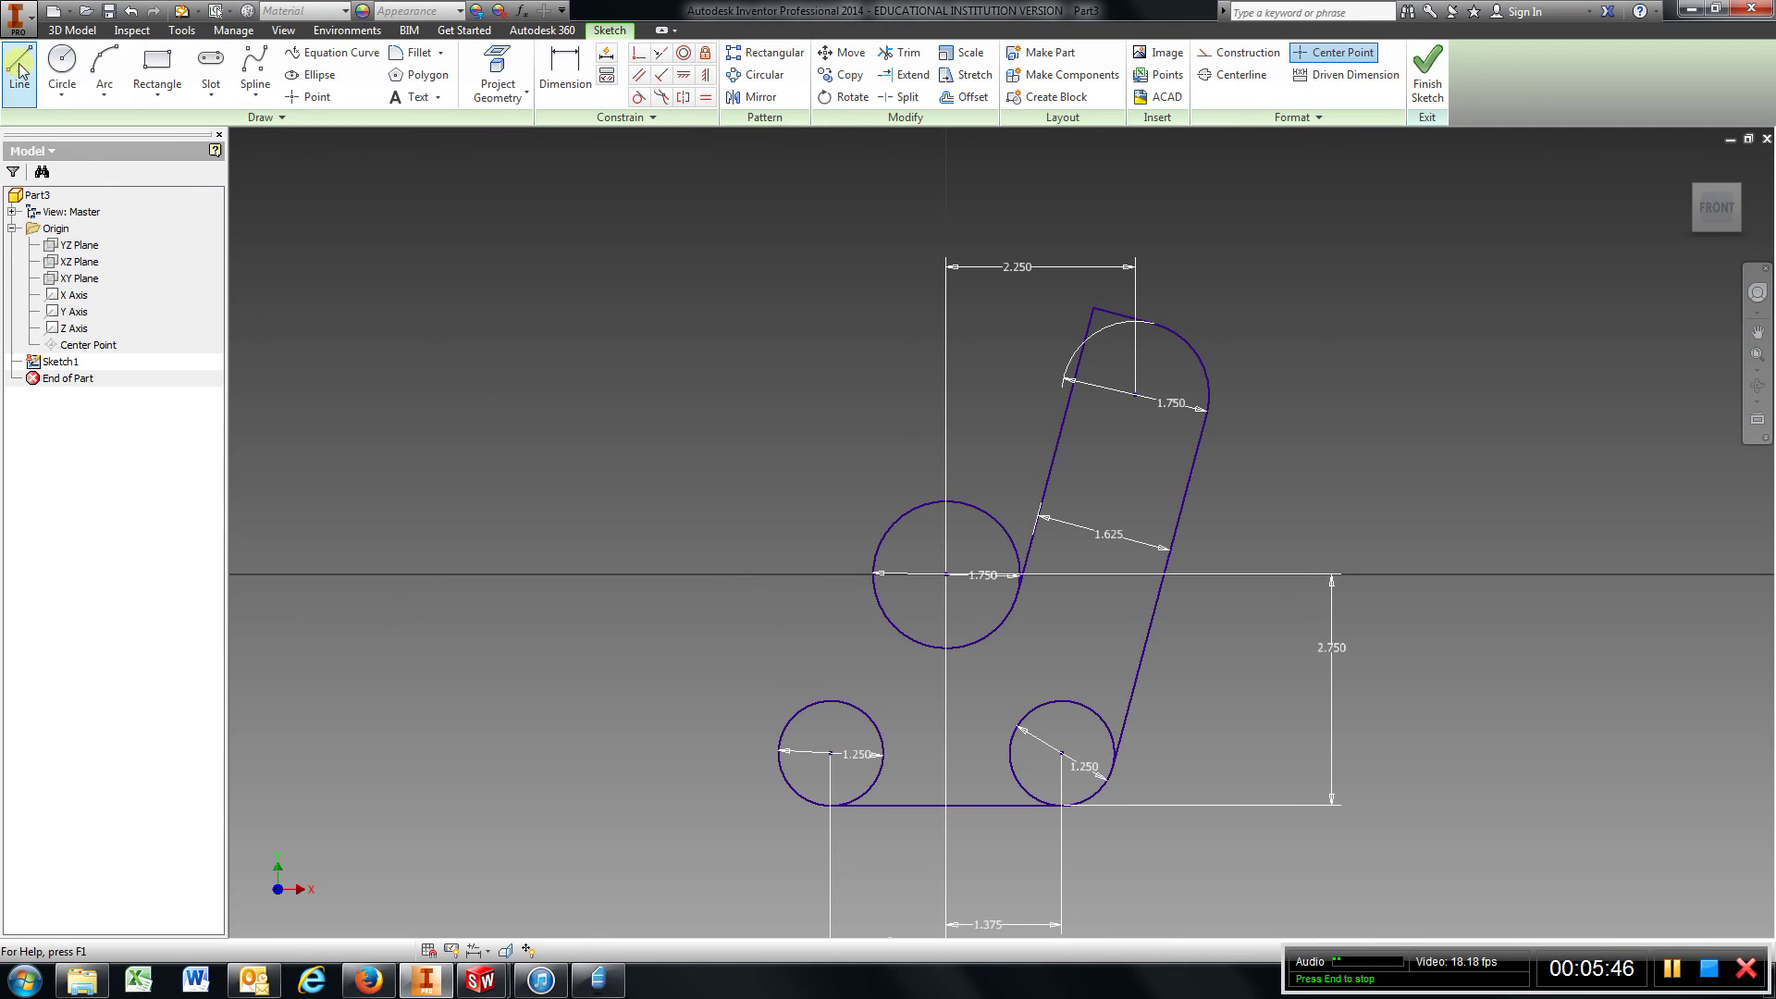
pyautogui.click(946, 650)
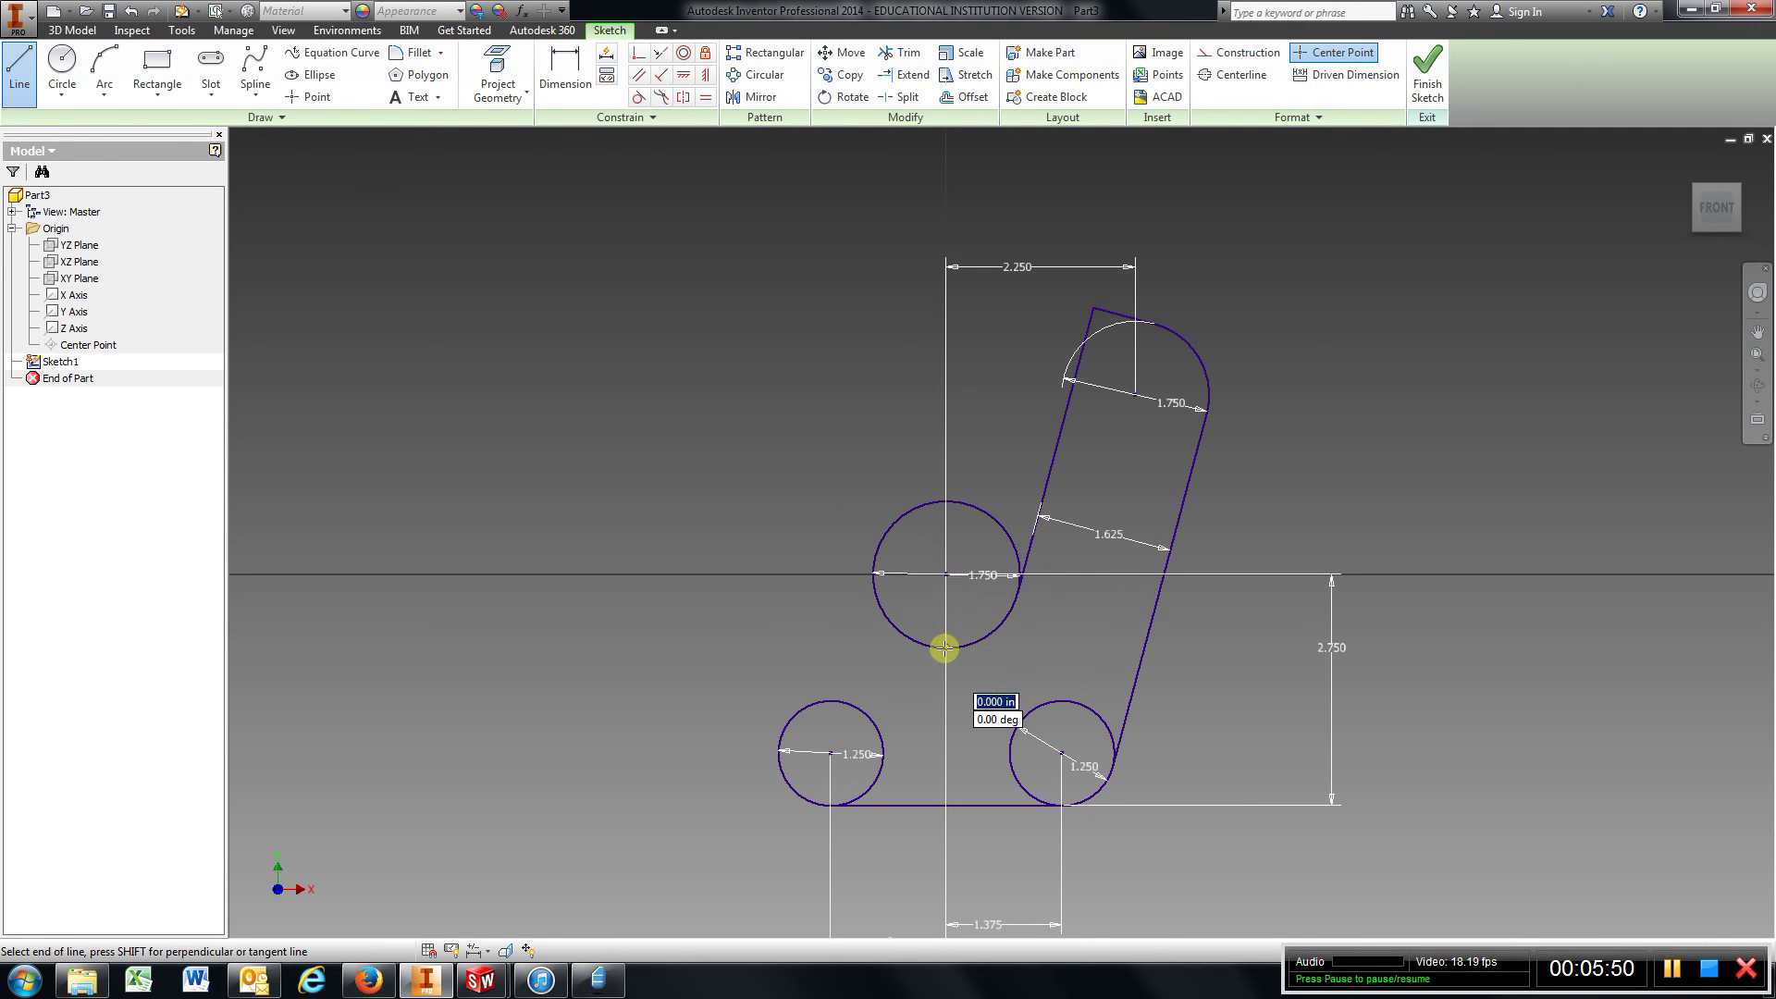
pyautogui.doubleClick(945, 806)
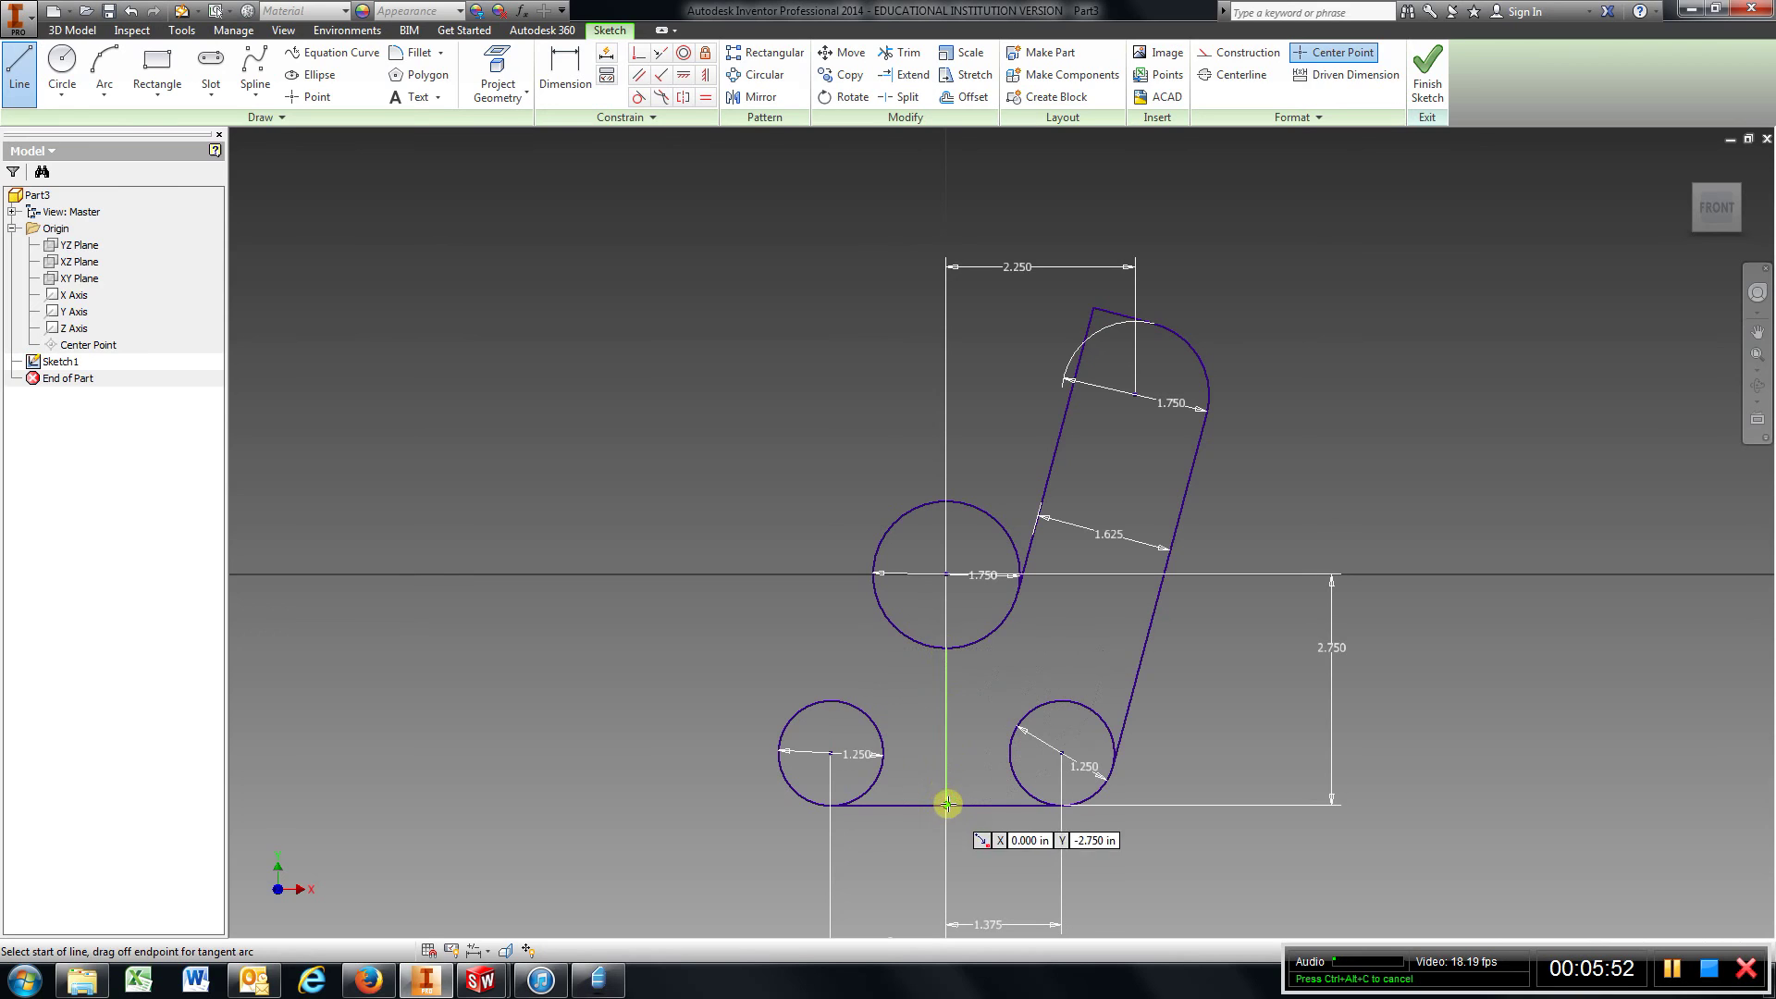
# Step: Trim the bottom line's portion left of the vertical line and delete the lower left circle
pyautogui.click(902, 52)
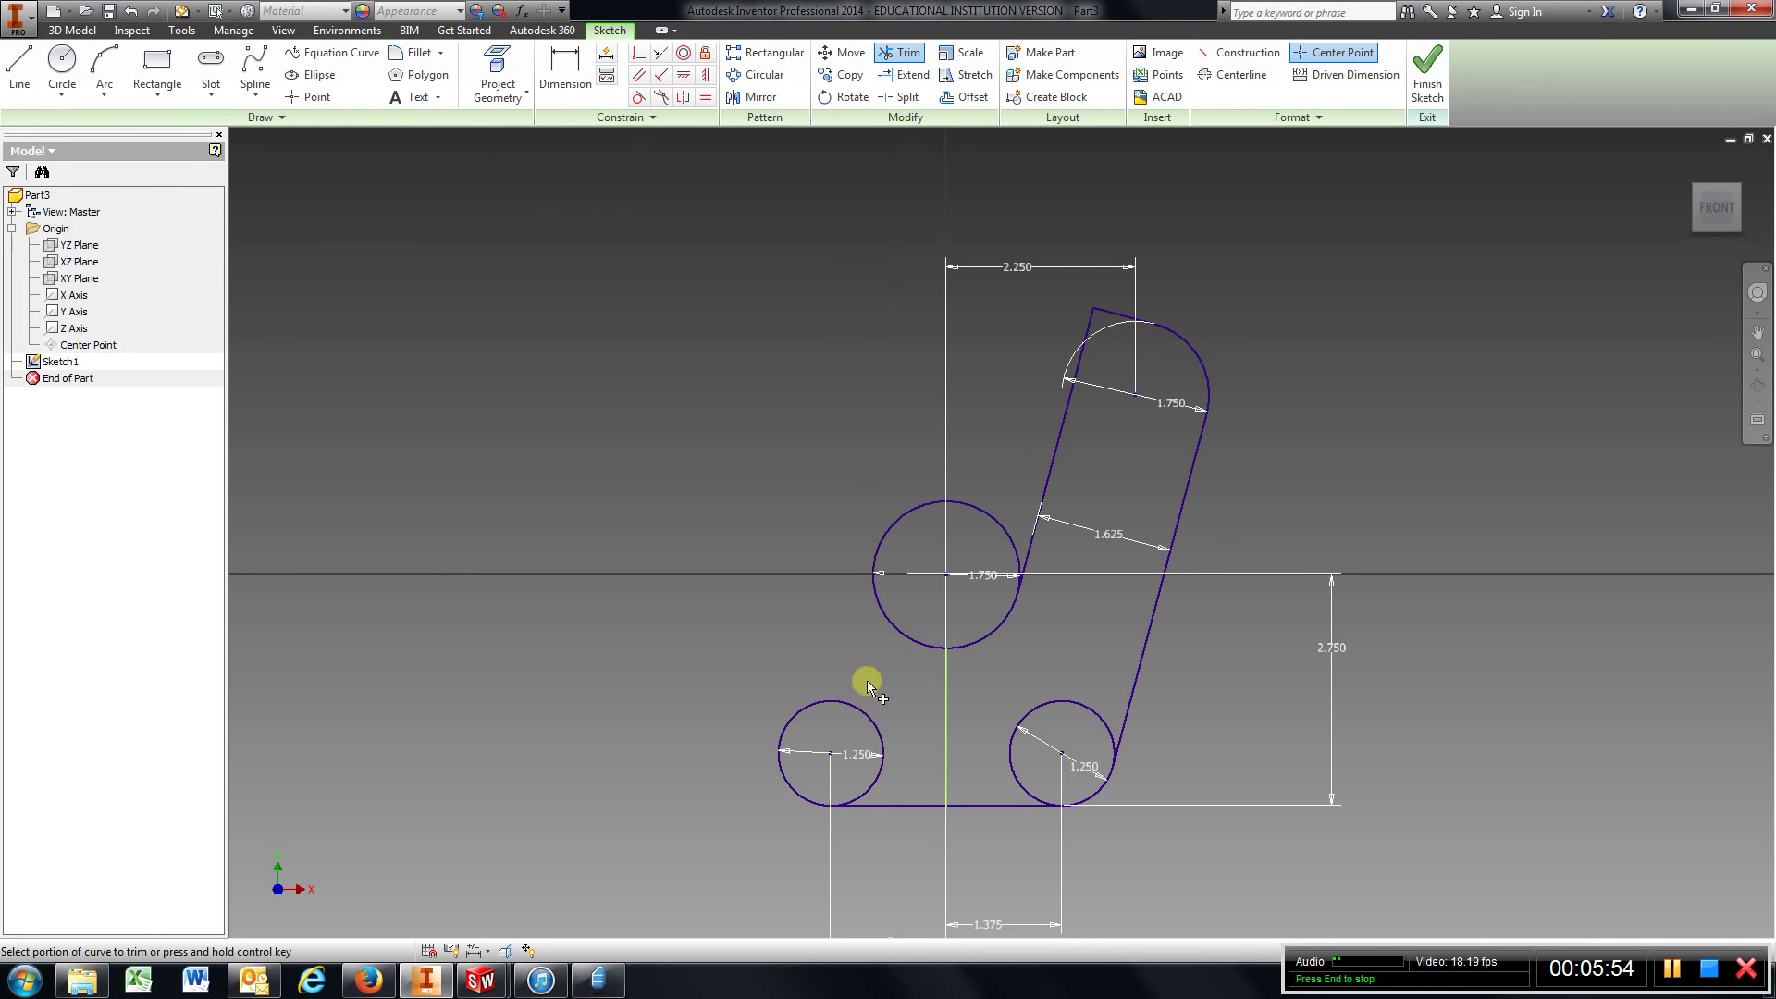
pyautogui.click(925, 806)
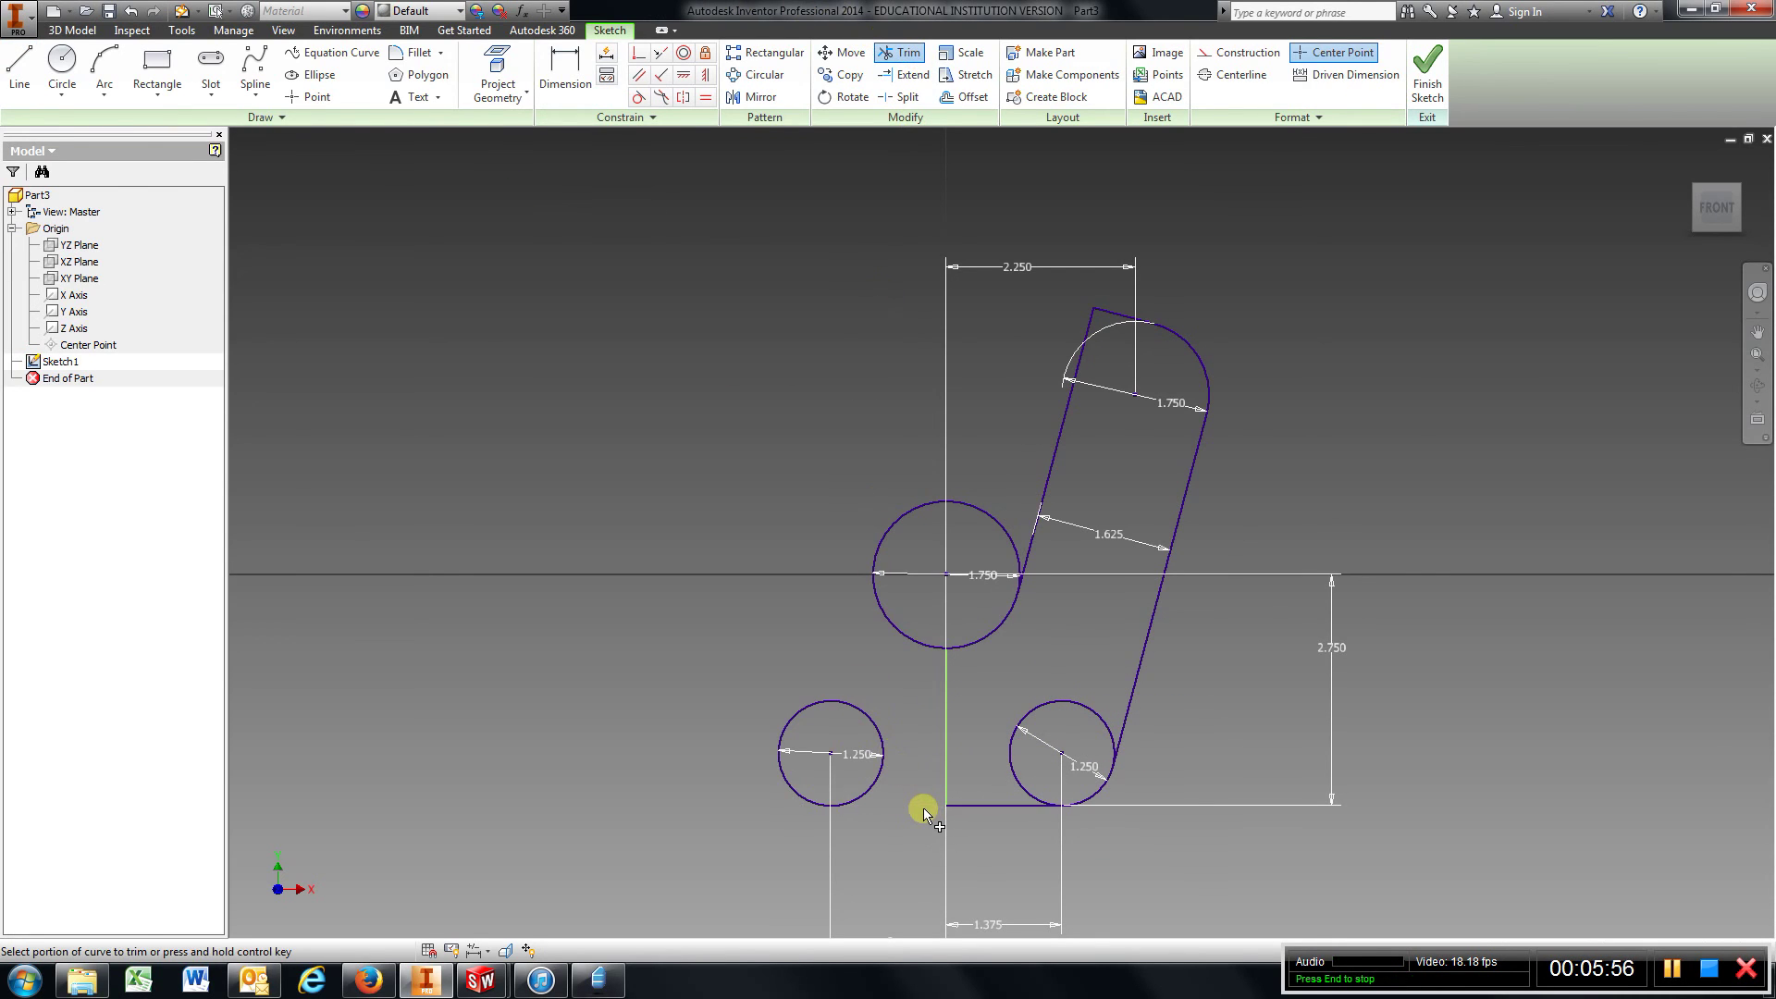
pyautogui.press('Escape')
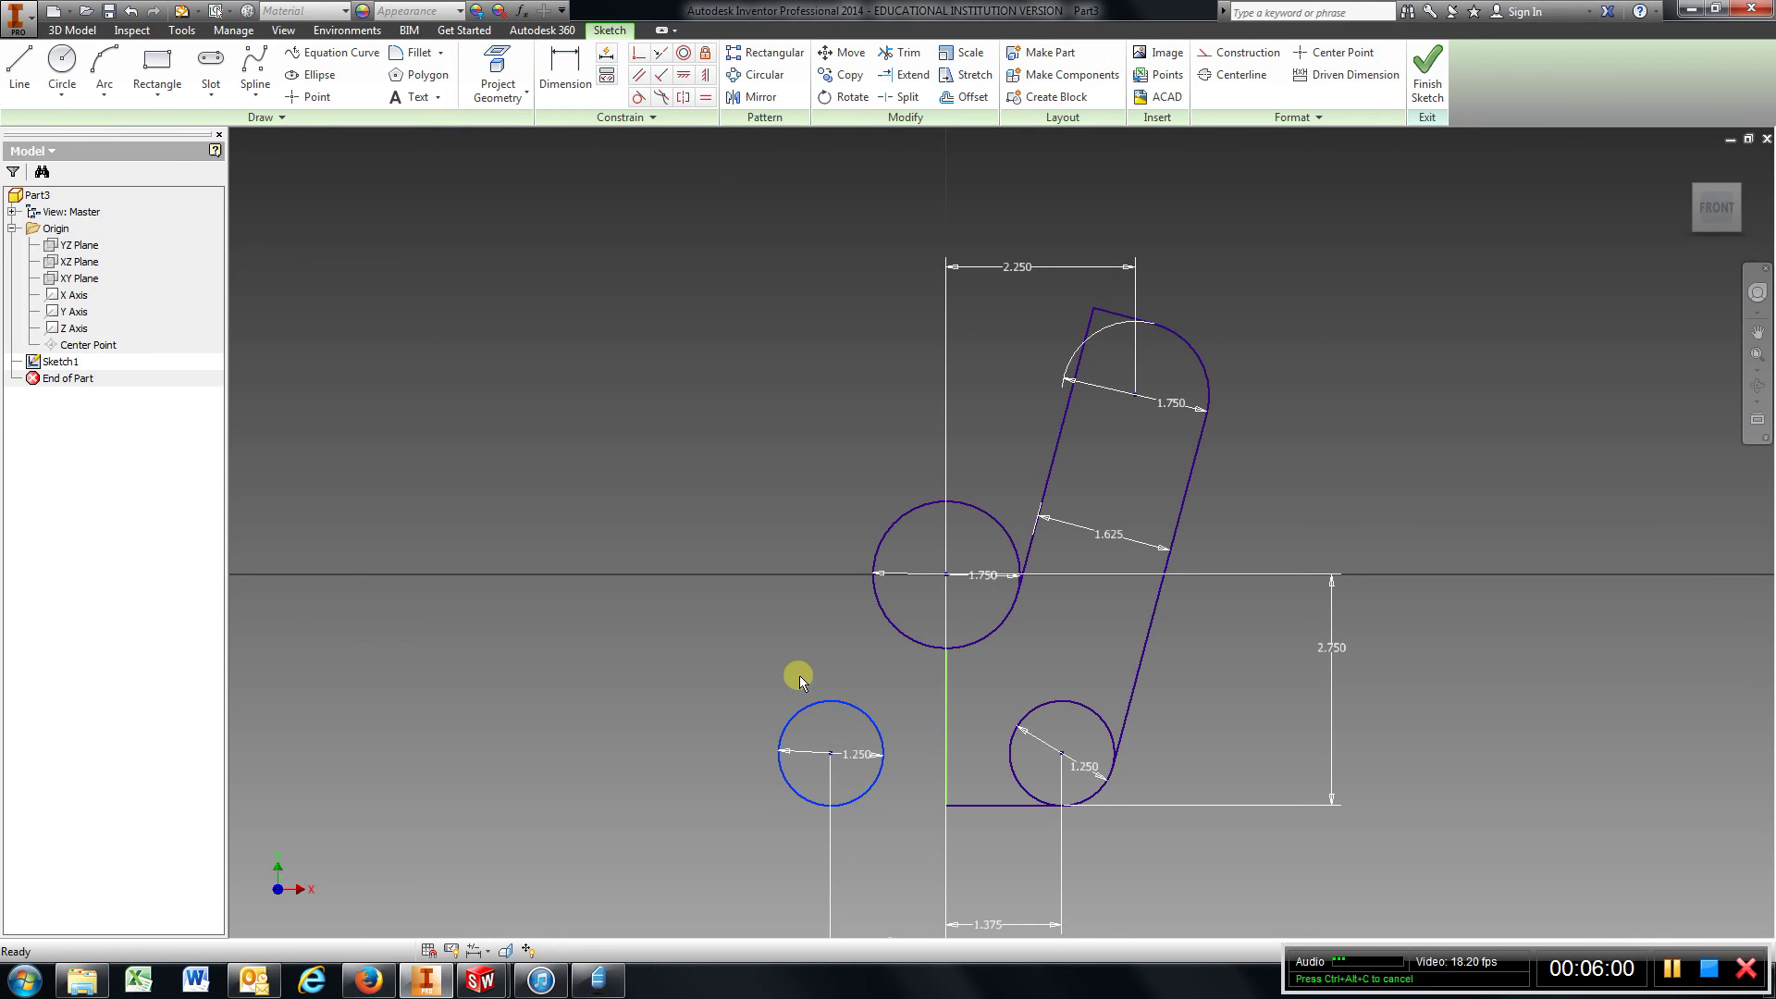
pyautogui.press('Delete')
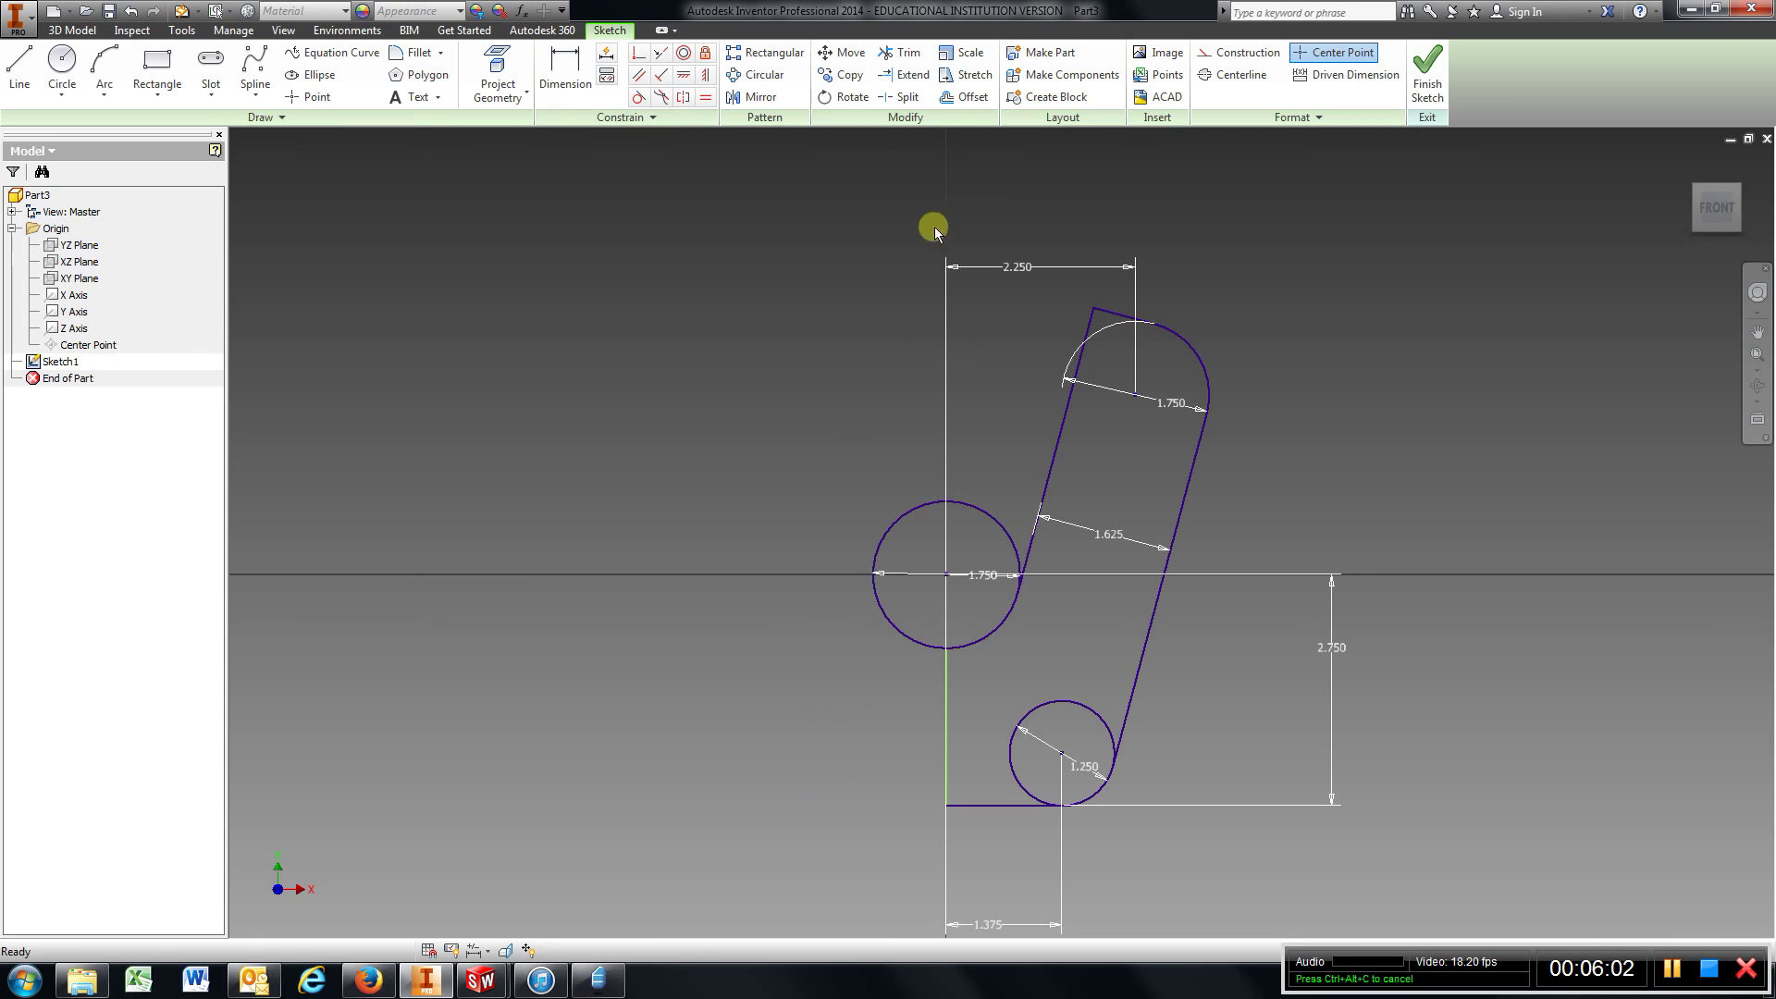
# Step: Trim the centre circle and the lower right circle to the arcs that join the profile's lines
pyautogui.click(911, 56)
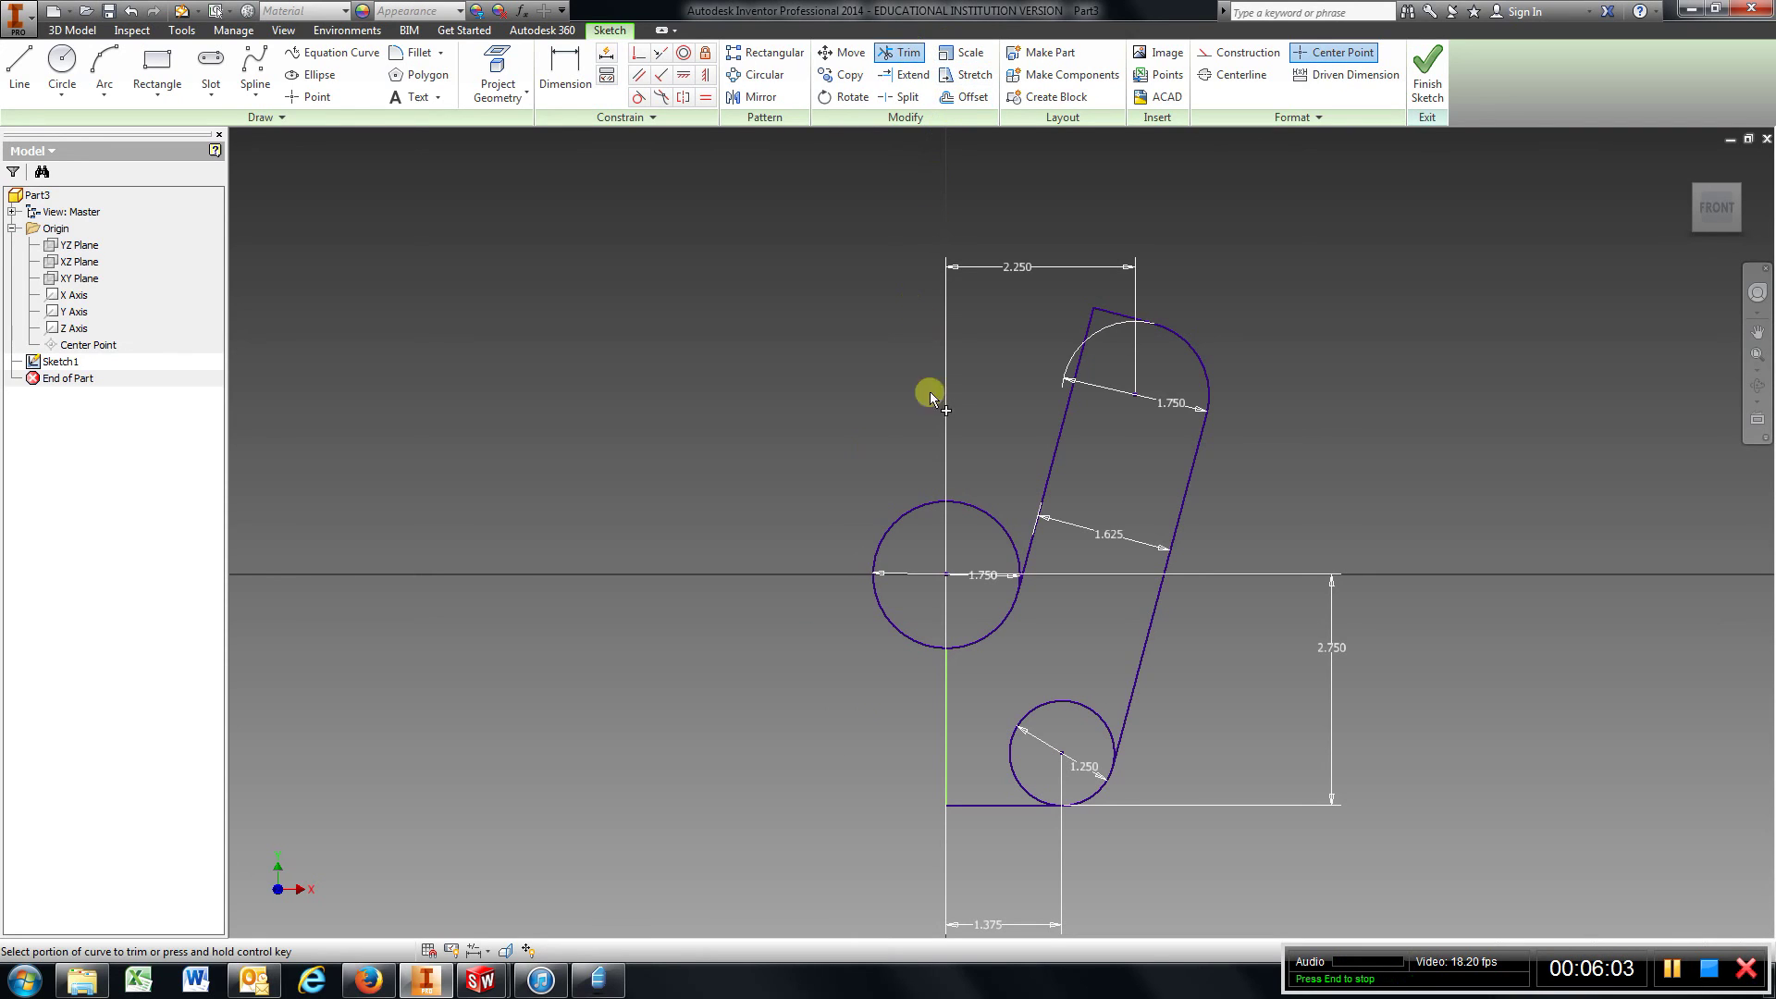
pyautogui.click(991, 518)
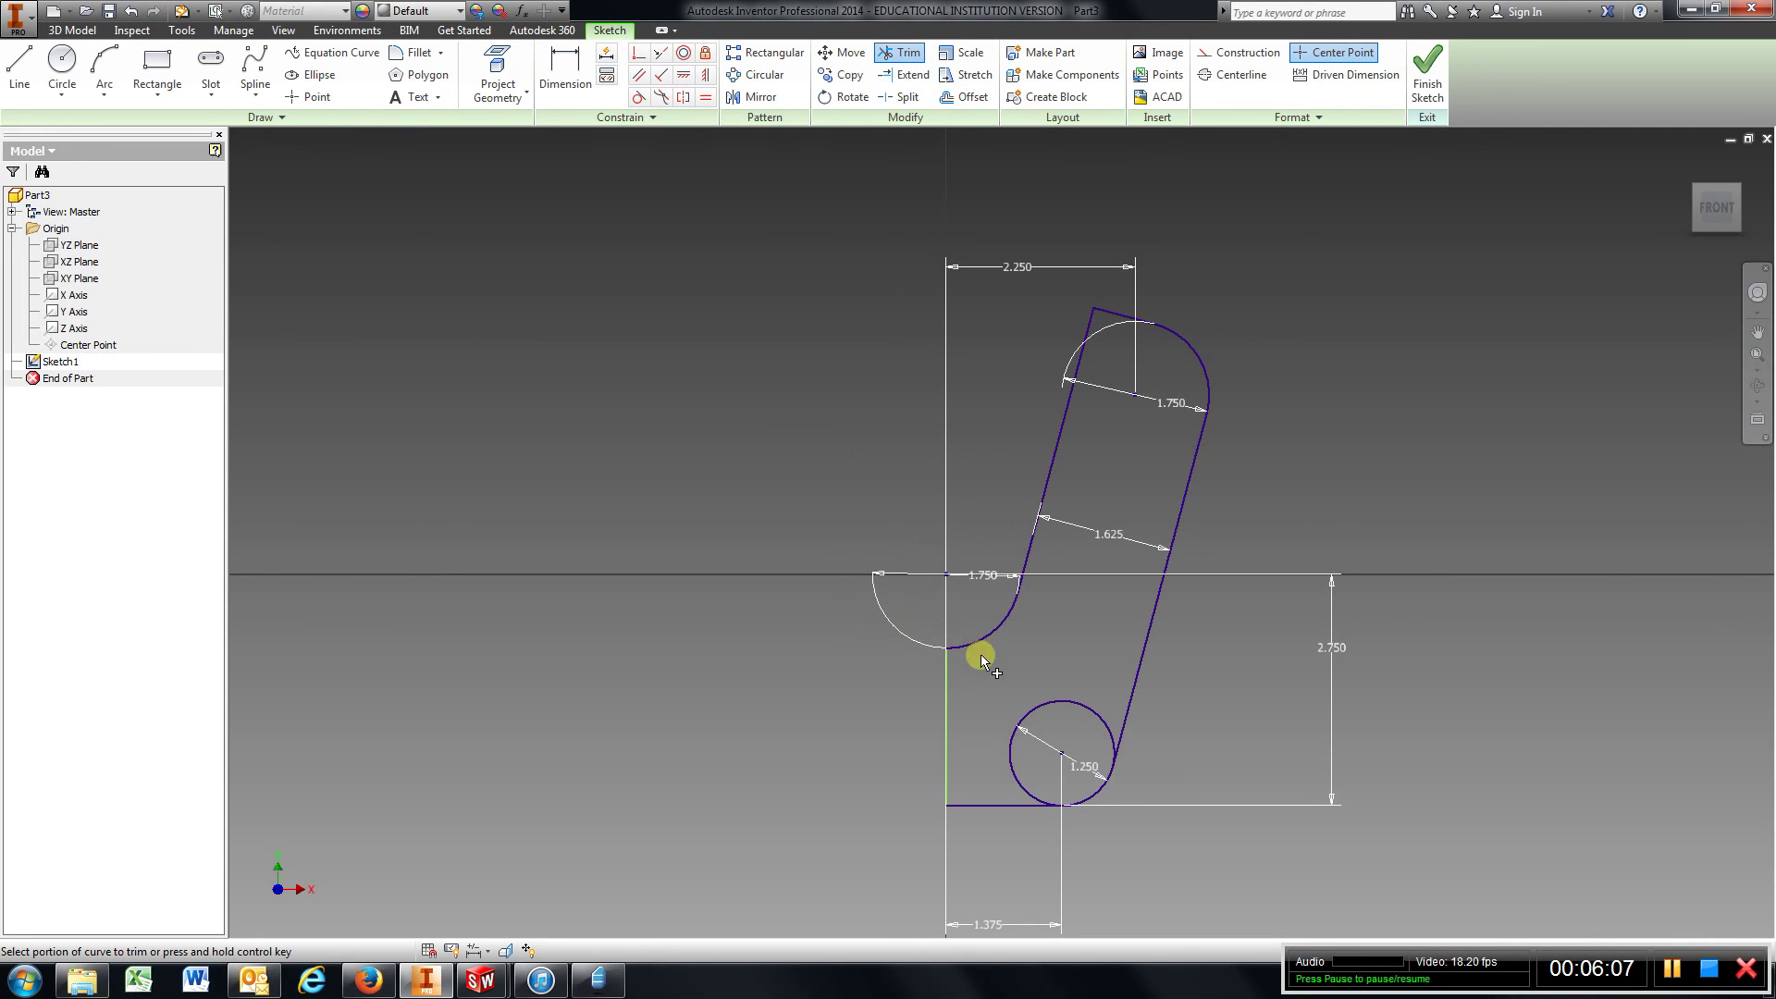
pyautogui.scroll(-3, 1004, 592)
pyautogui.scroll(2, 999, 582)
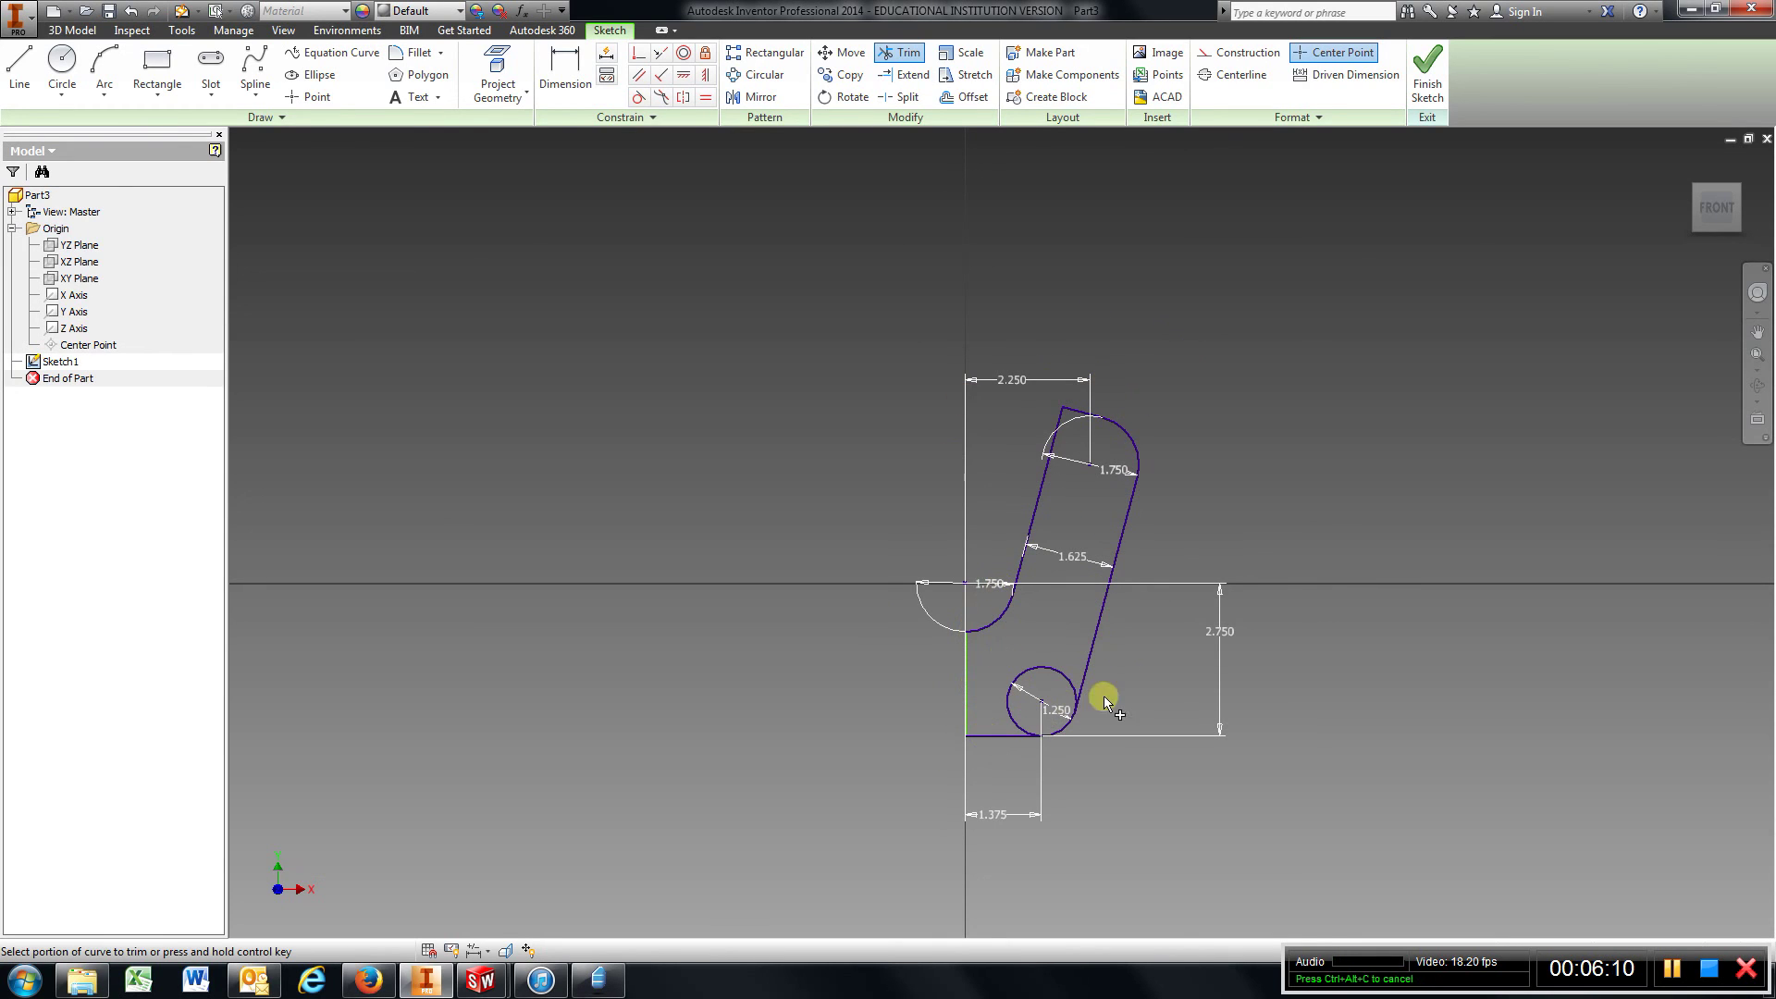
pyautogui.click(908, 54)
pyautogui.click(1040, 670)
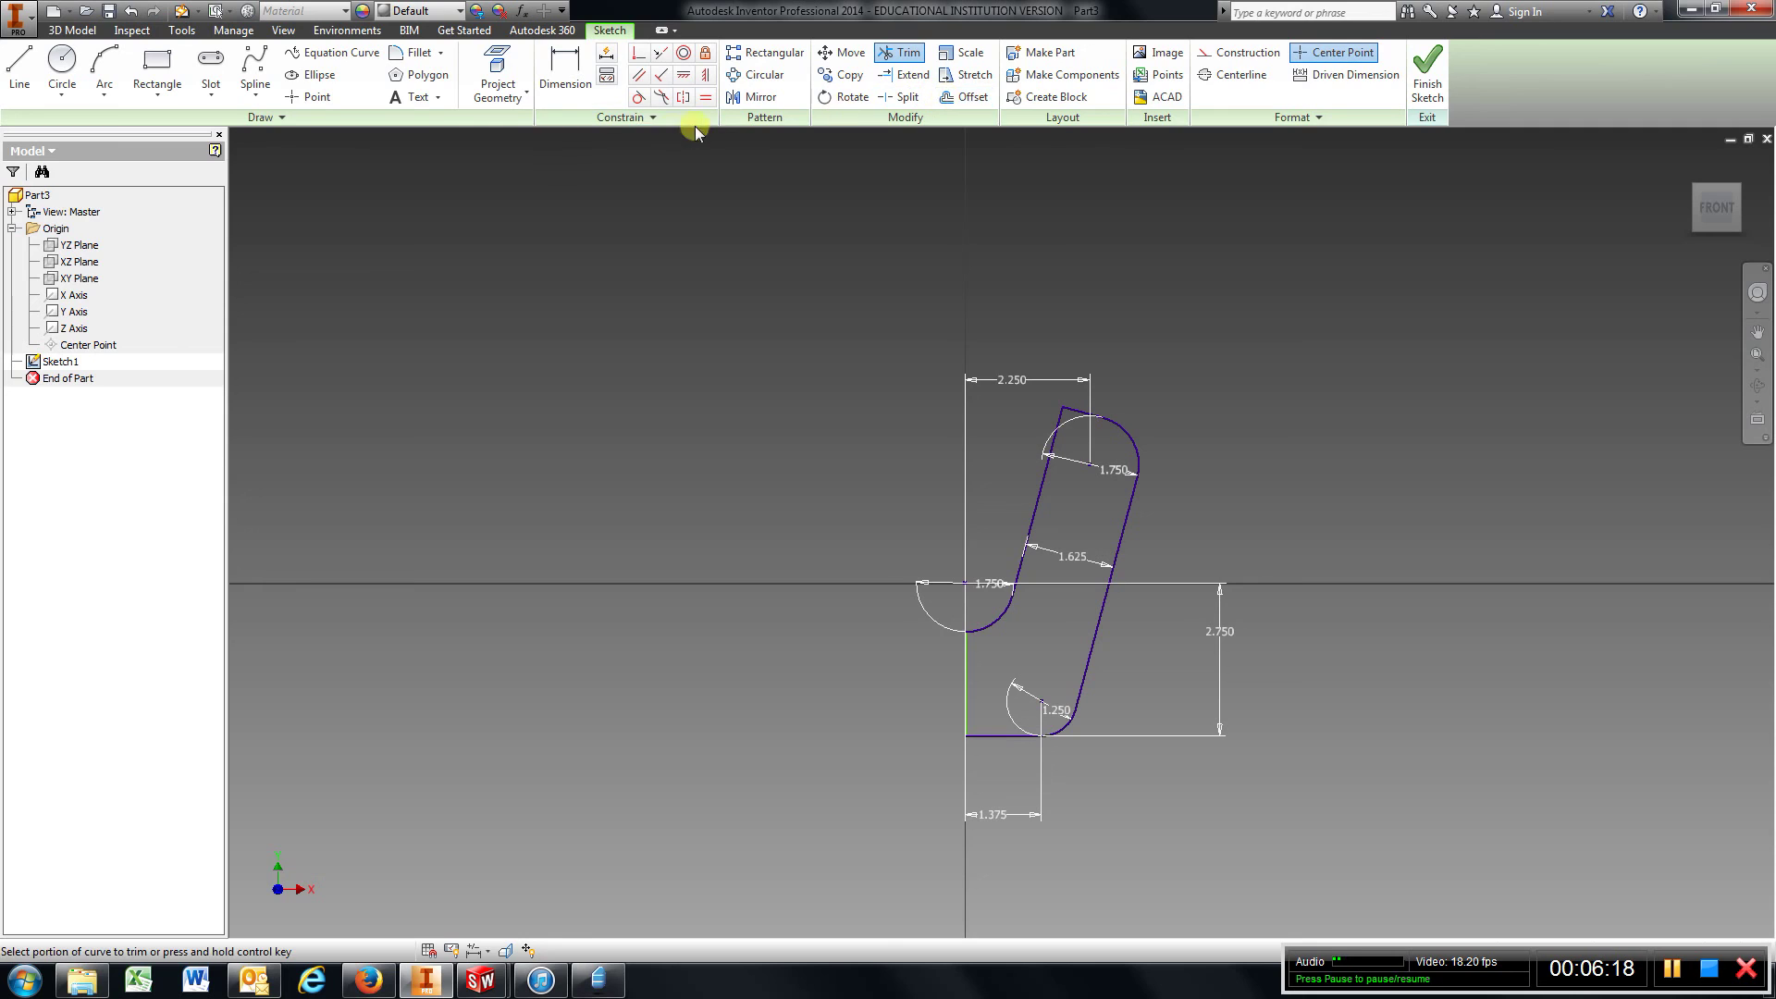
# Step: Mirror the right half-profile's lines and arcs about the vertical centre line
pyautogui.click(754, 98)
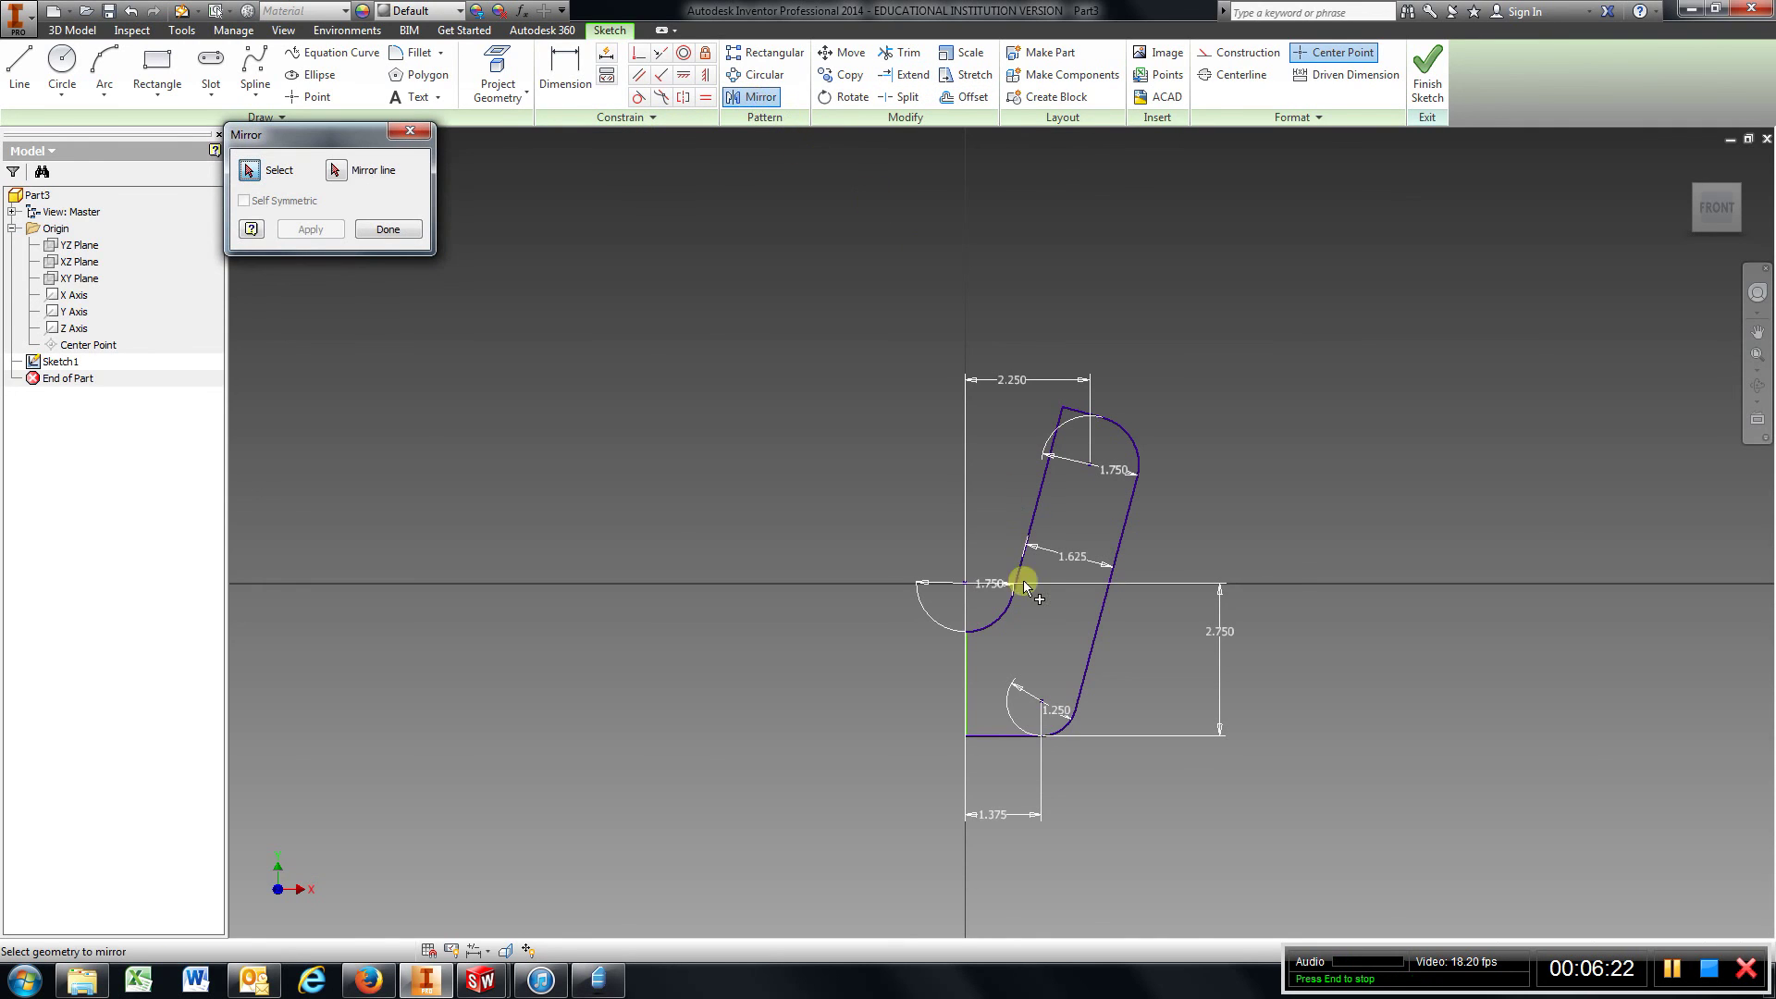
pyautogui.click(989, 625)
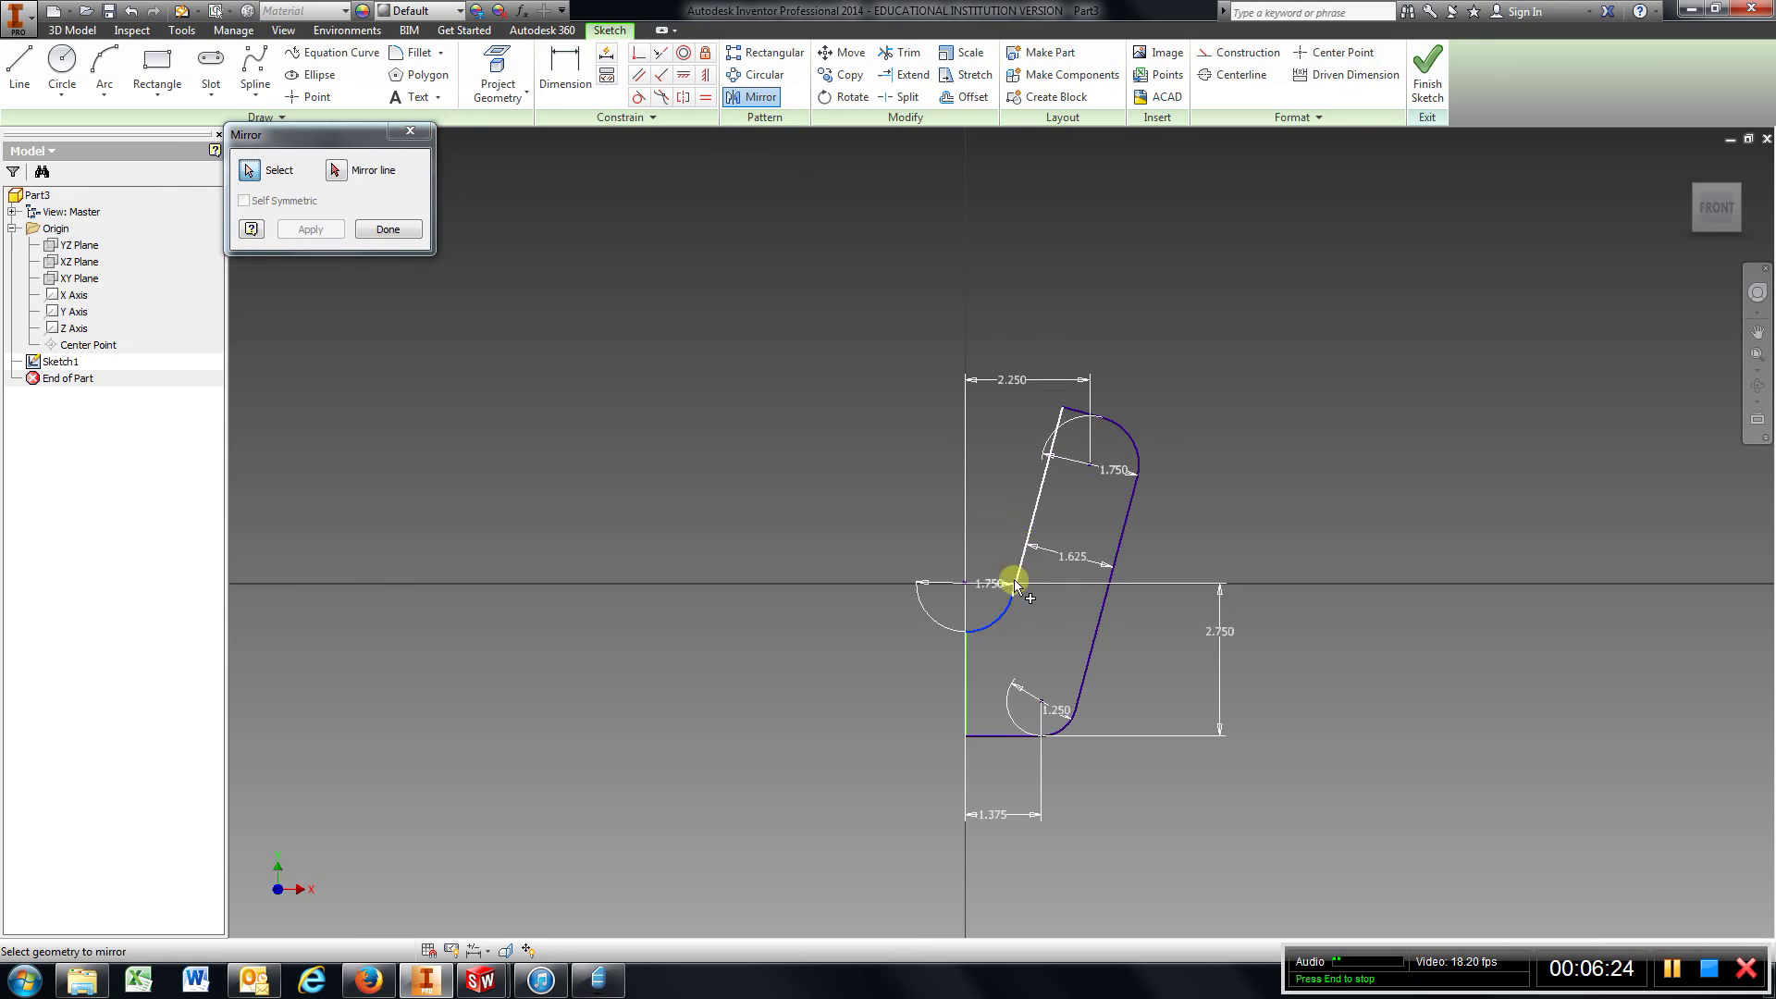
pyautogui.click(1029, 529)
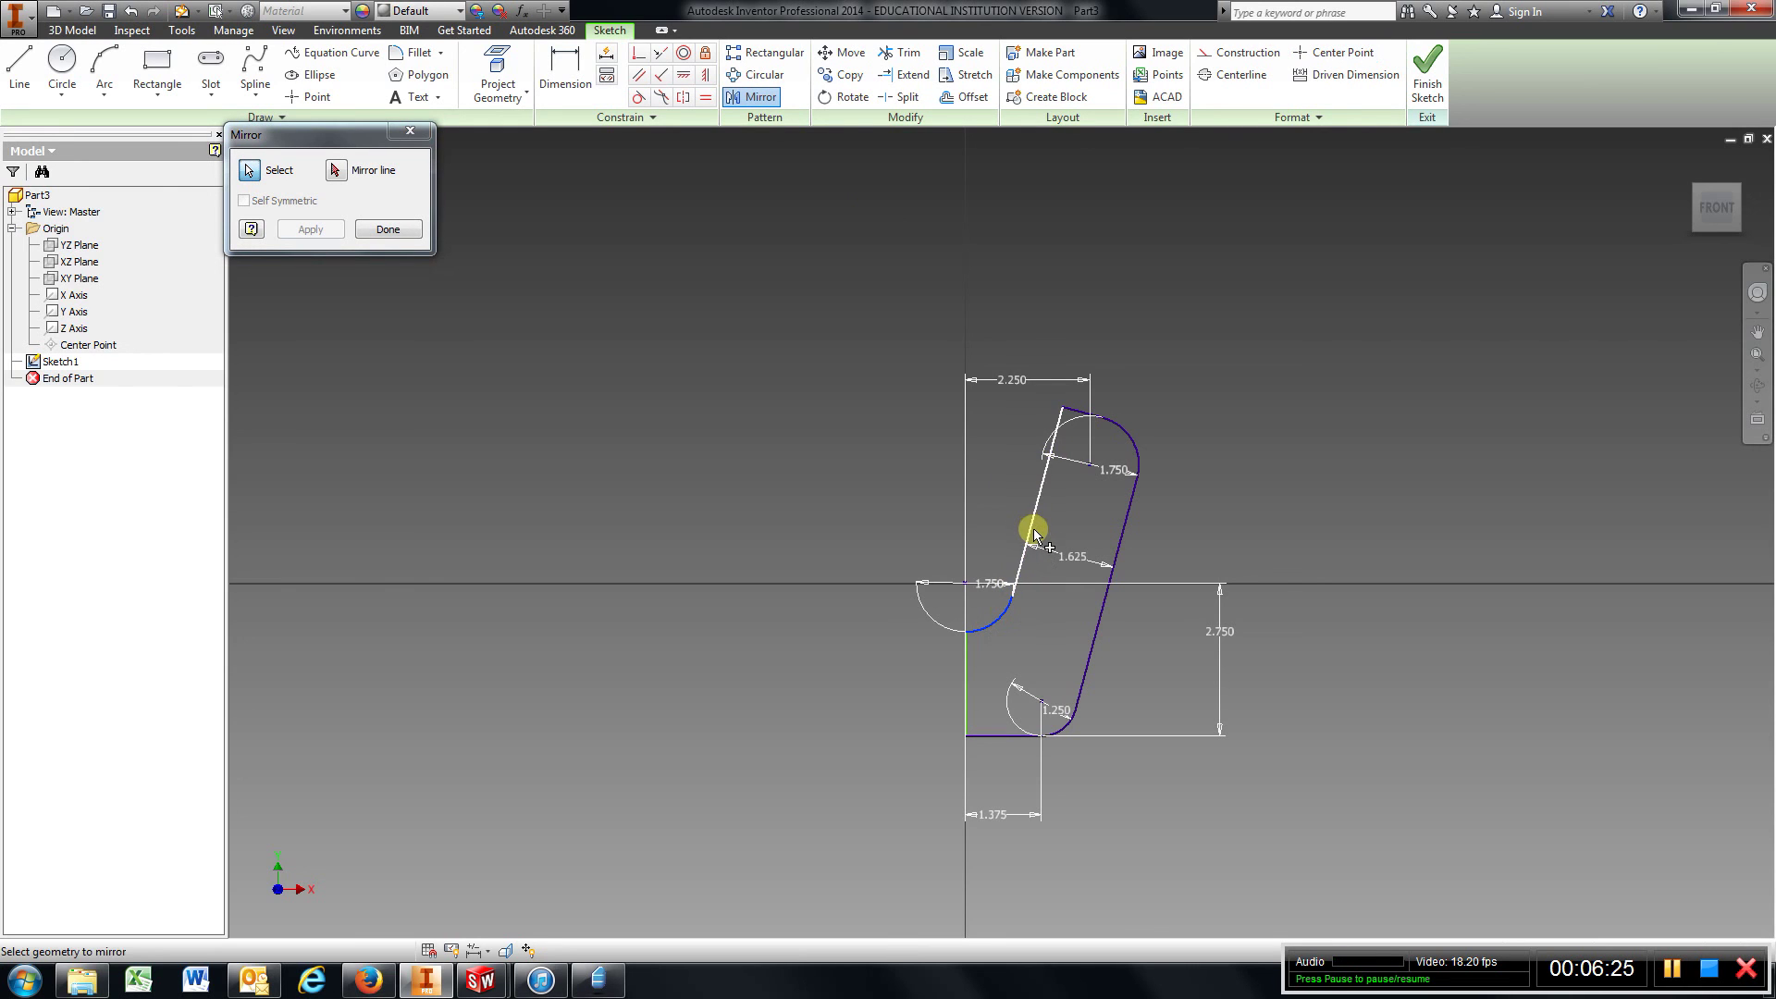
pyautogui.click(1081, 413)
pyautogui.click(1100, 603)
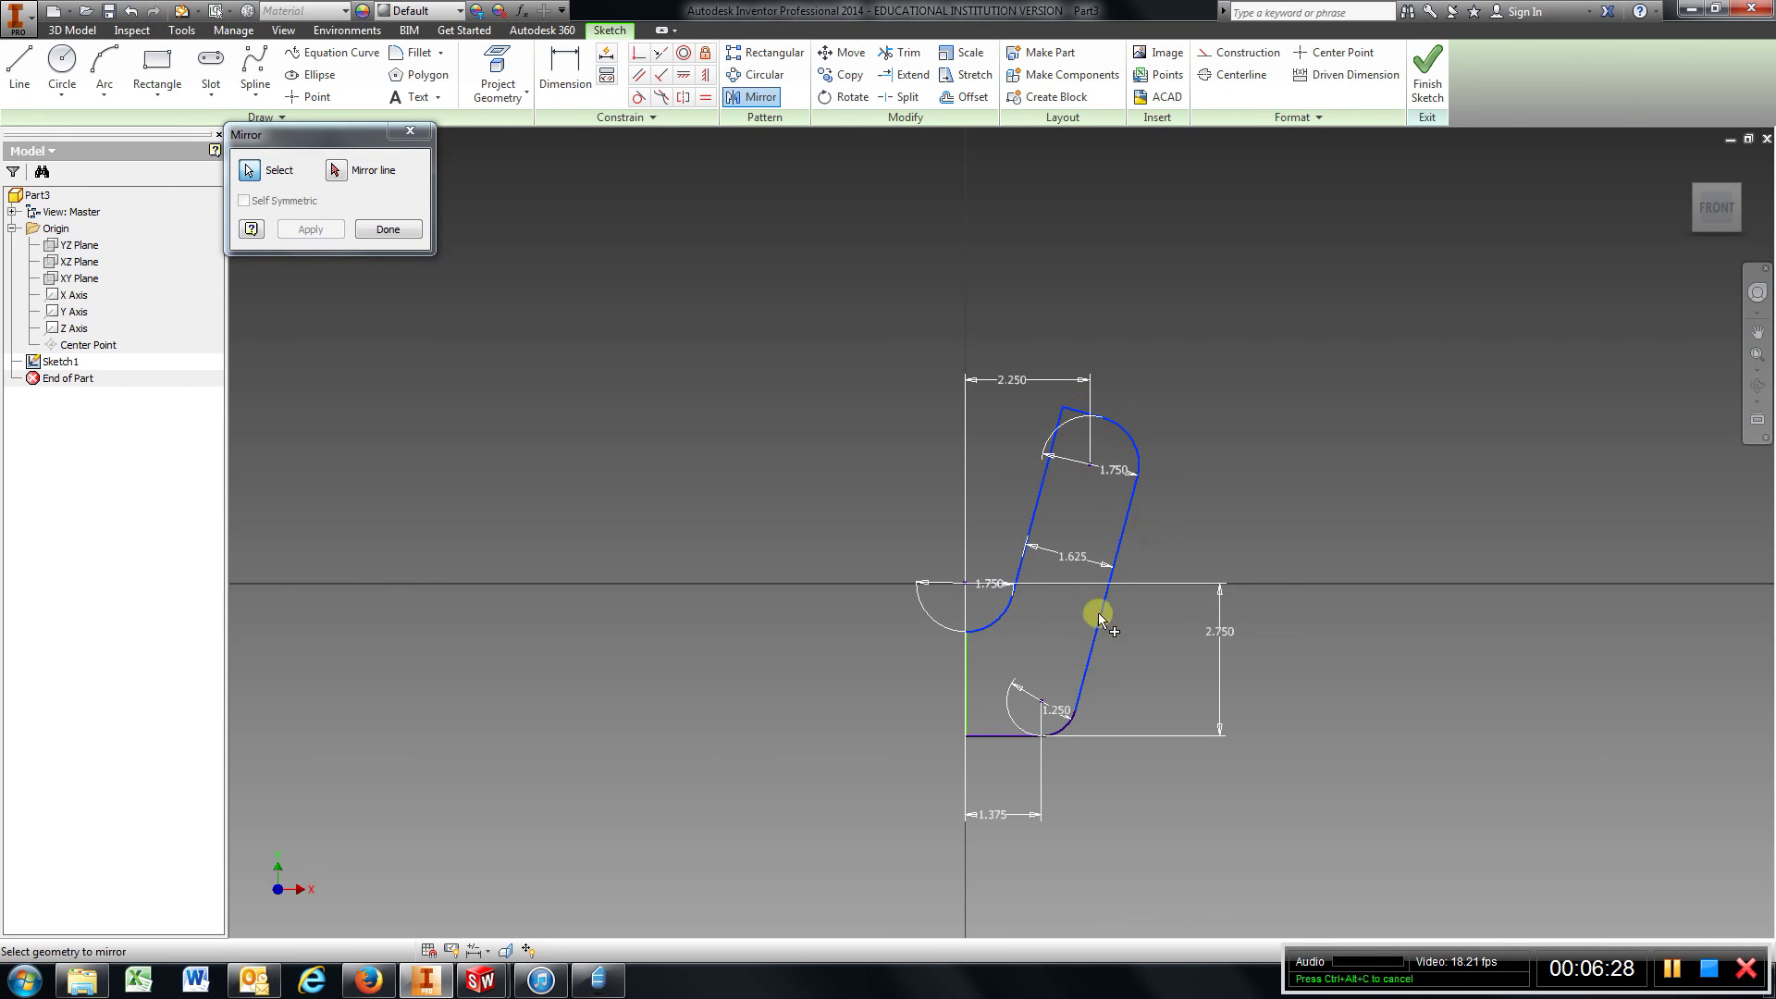
pyautogui.click(1065, 728)
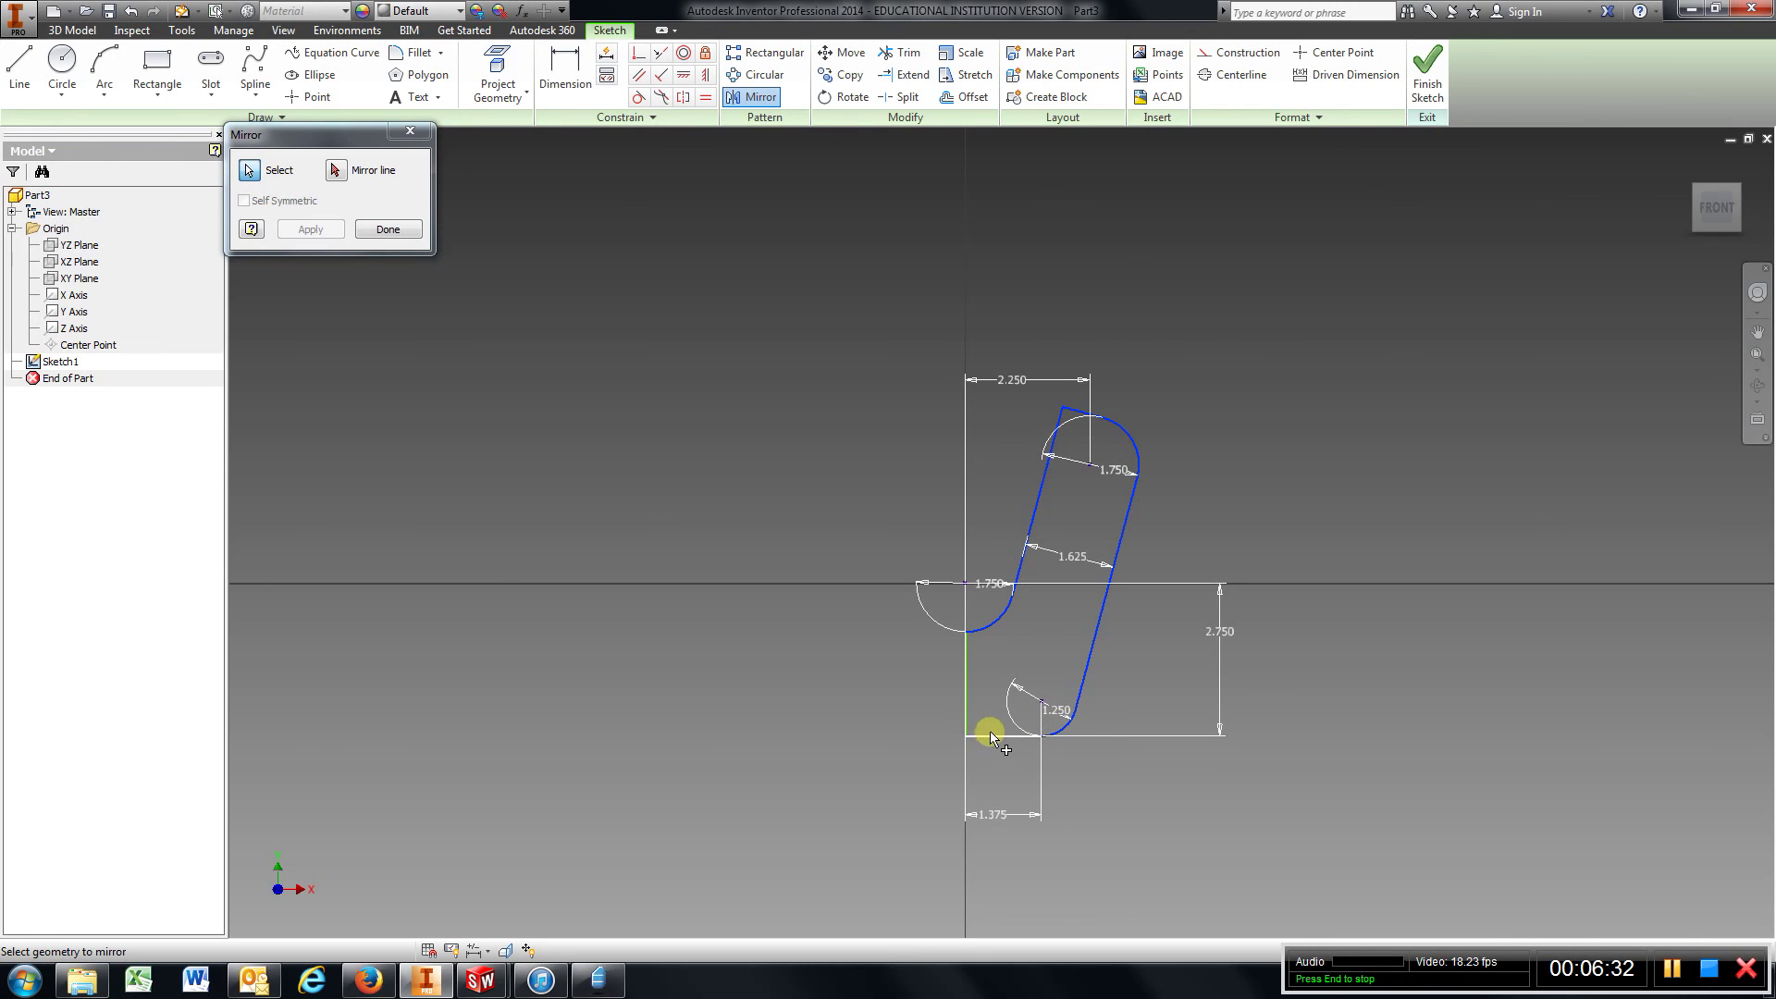
pyautogui.click(991, 738)
pyautogui.click(336, 172)
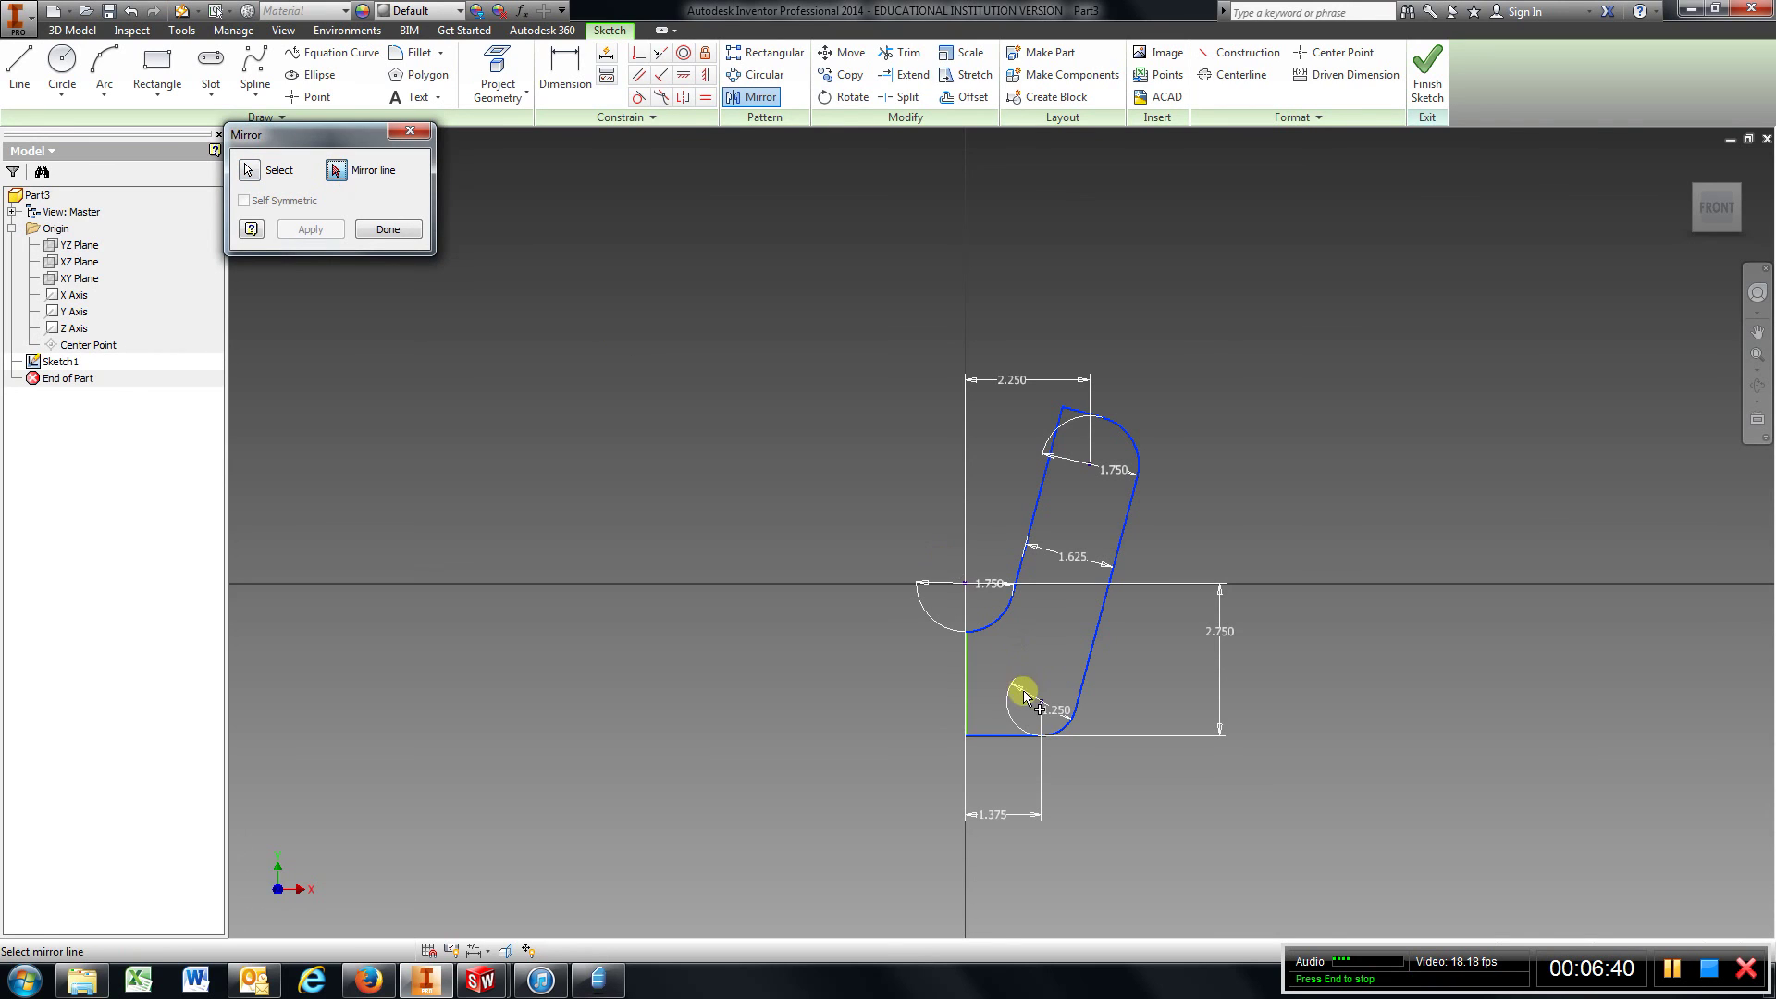
pyautogui.click(967, 686)
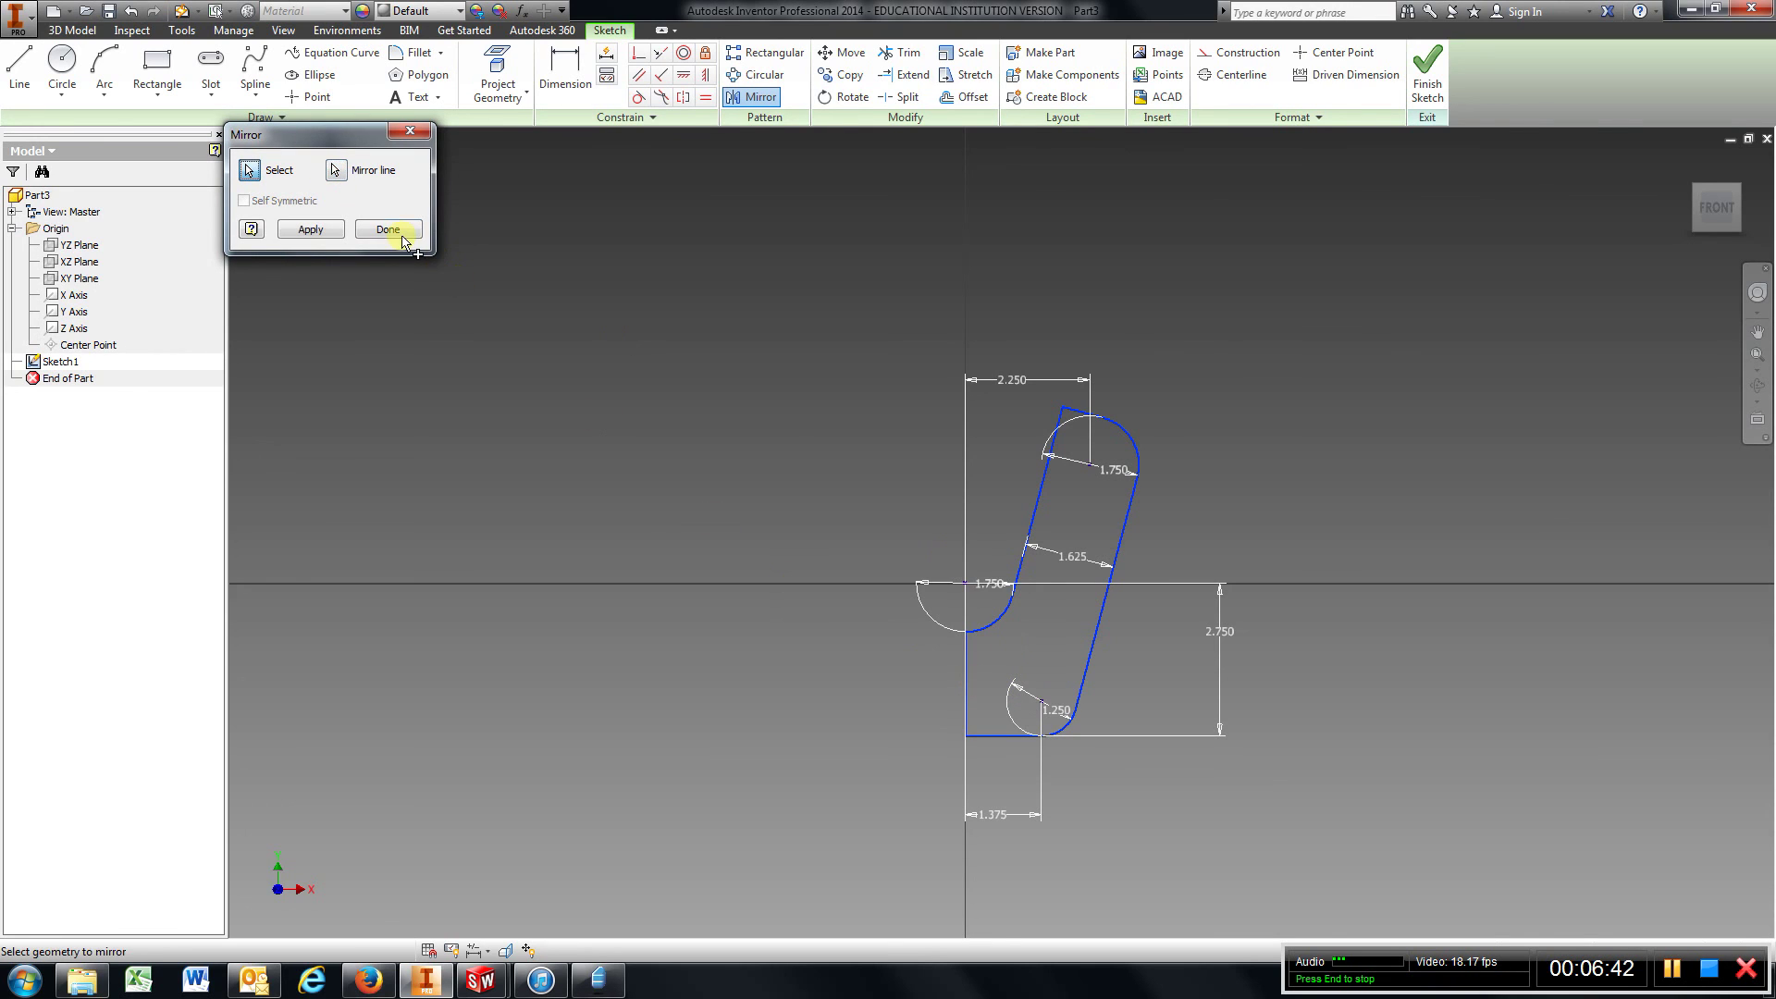
pyautogui.click(321, 234)
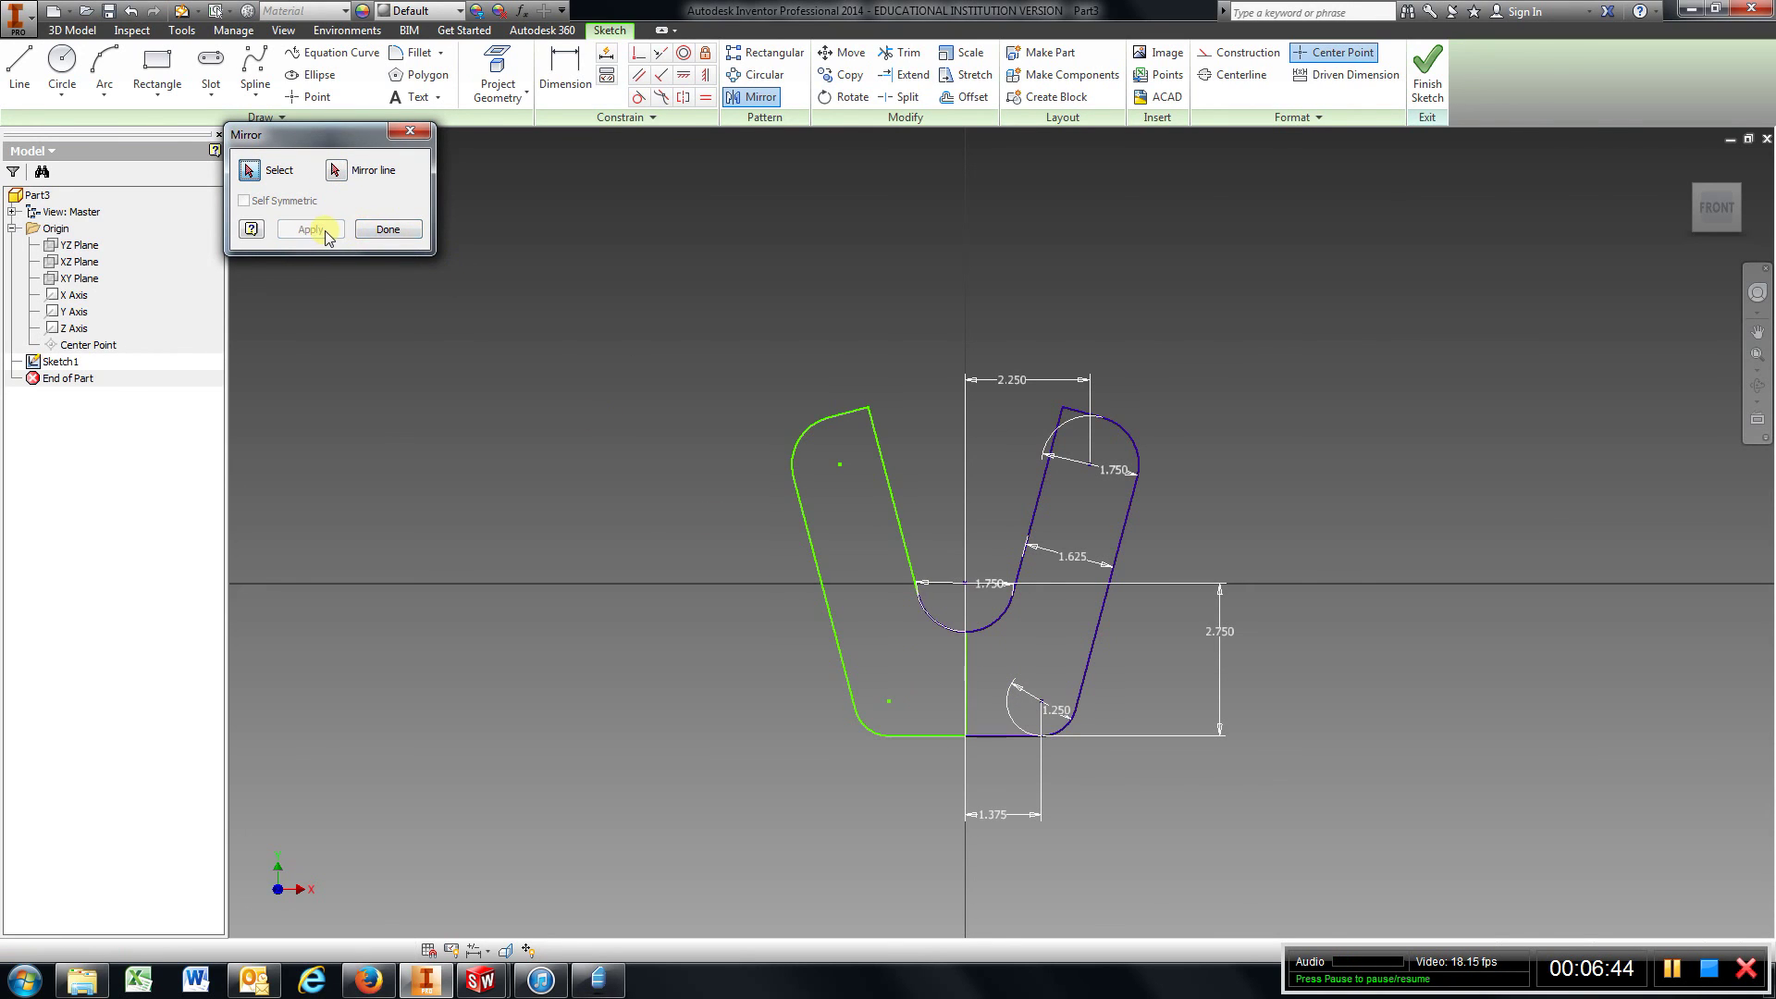
pyautogui.click(389, 230)
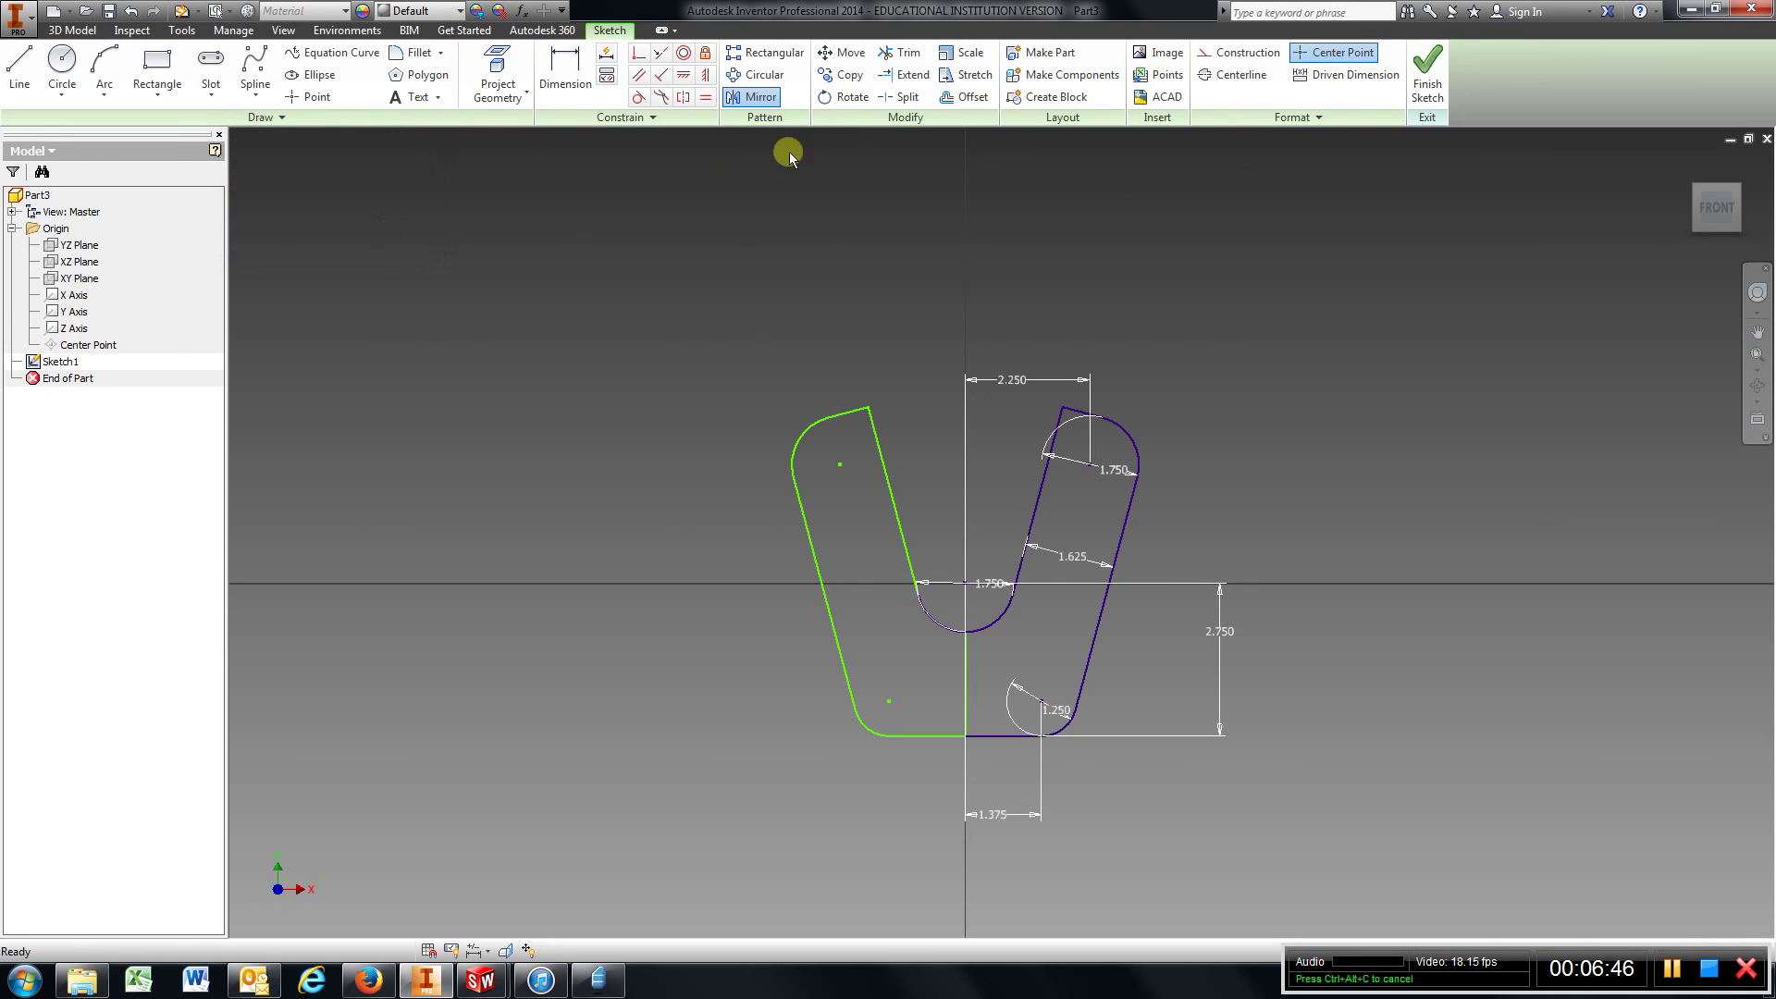
# Step: Finish the sketch containing the mirrored V-shaped profile and return to part modelling
pyautogui.click(902, 53)
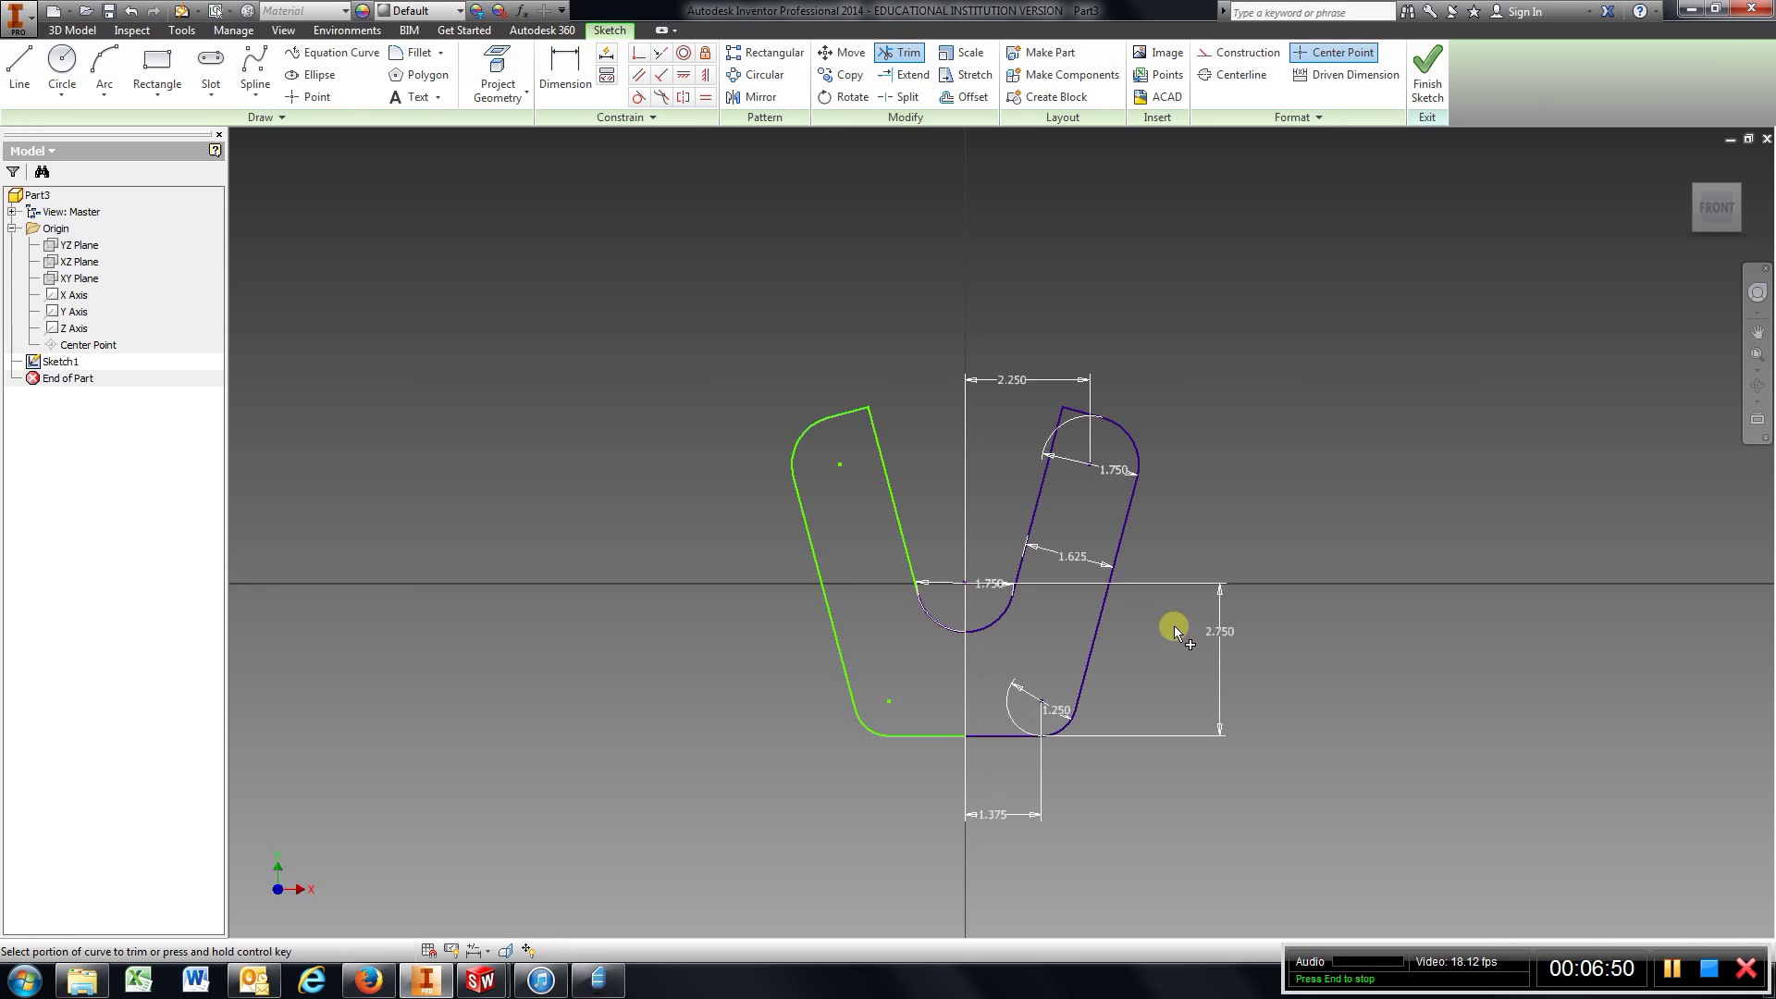
pyautogui.scroll(-1, 1174, 625)
pyautogui.scroll(2, 1051, 620)
pyautogui.scroll(2, 910, 599)
pyautogui.scroll(-1, 910, 599)
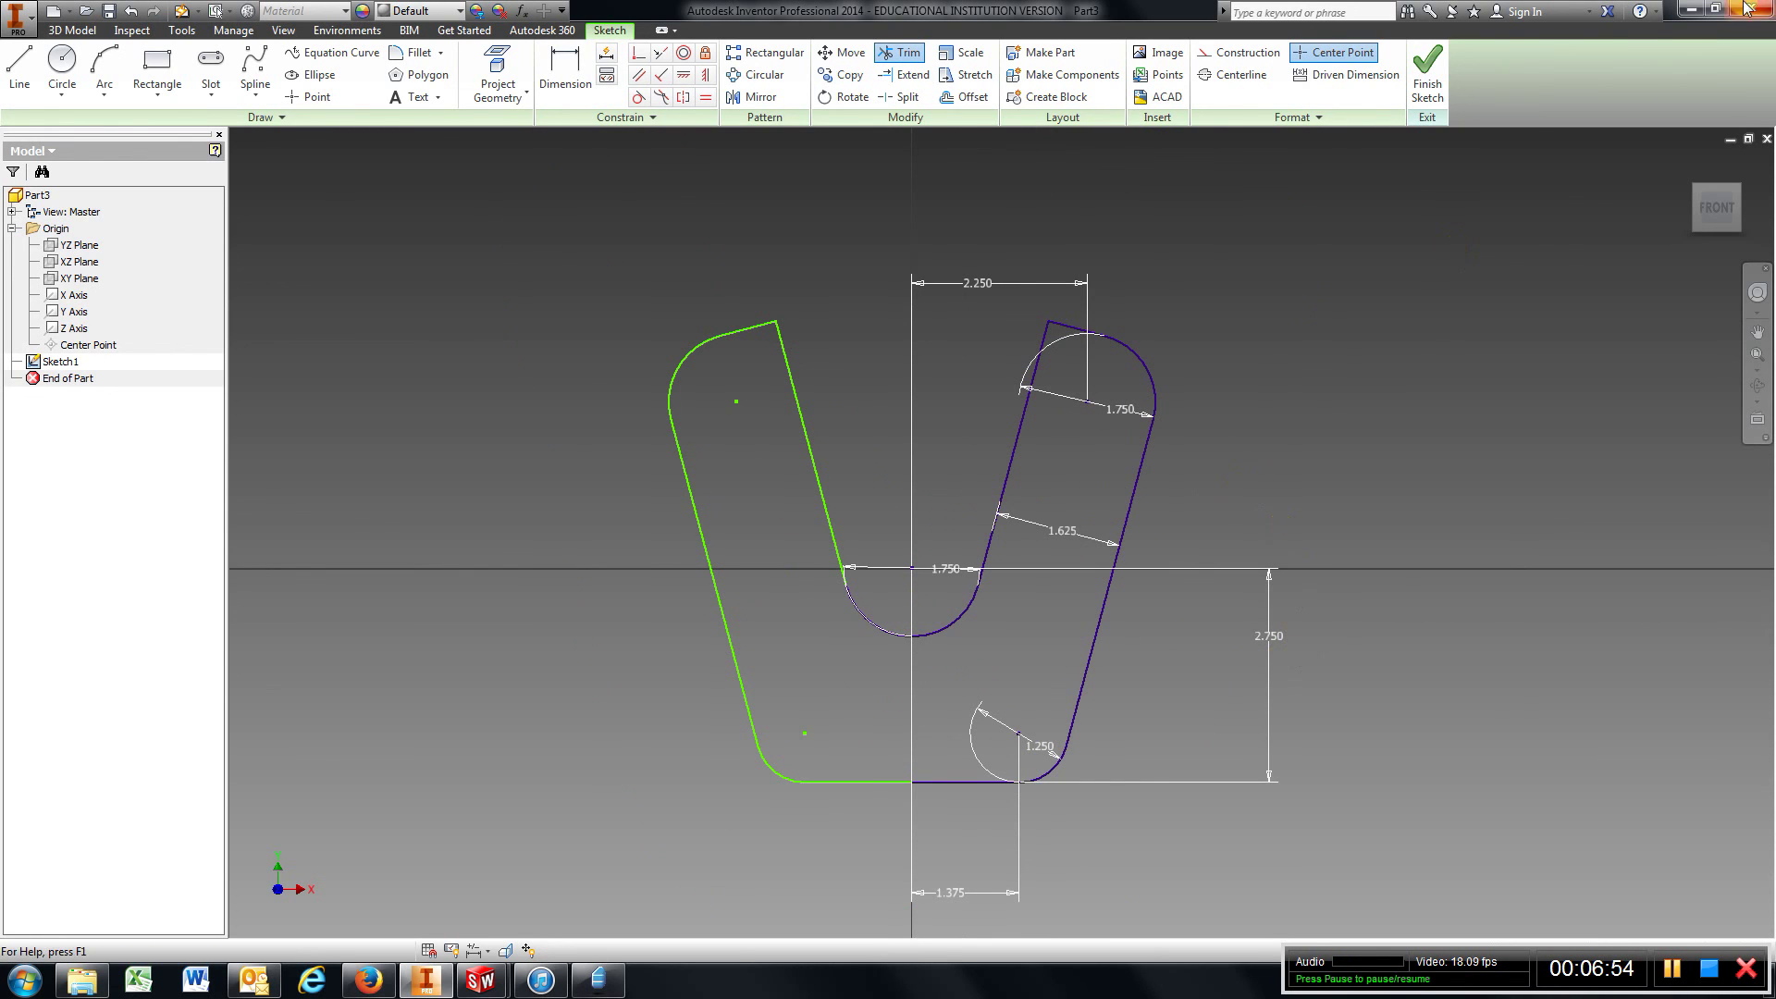
pyautogui.click(1439, 88)
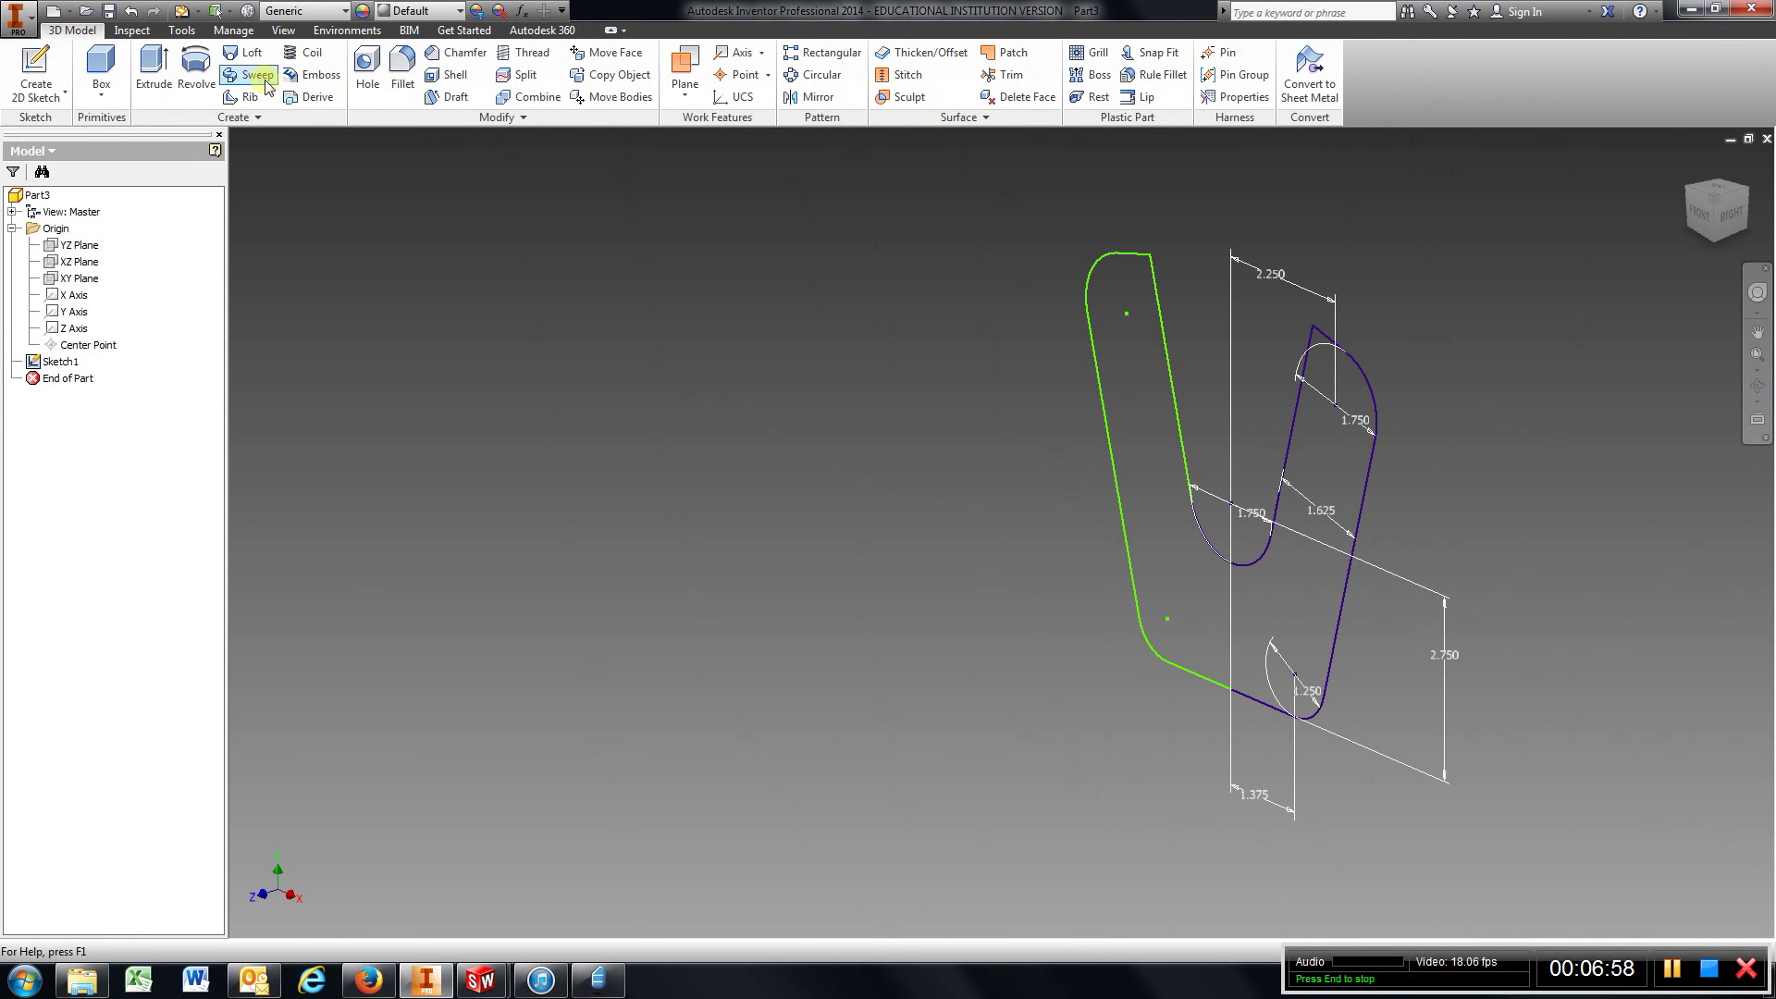
# Step: Extrude the closed V-shaped profile by a distance well under 1 in to form a thin solid plate
pyautogui.click(155, 74)
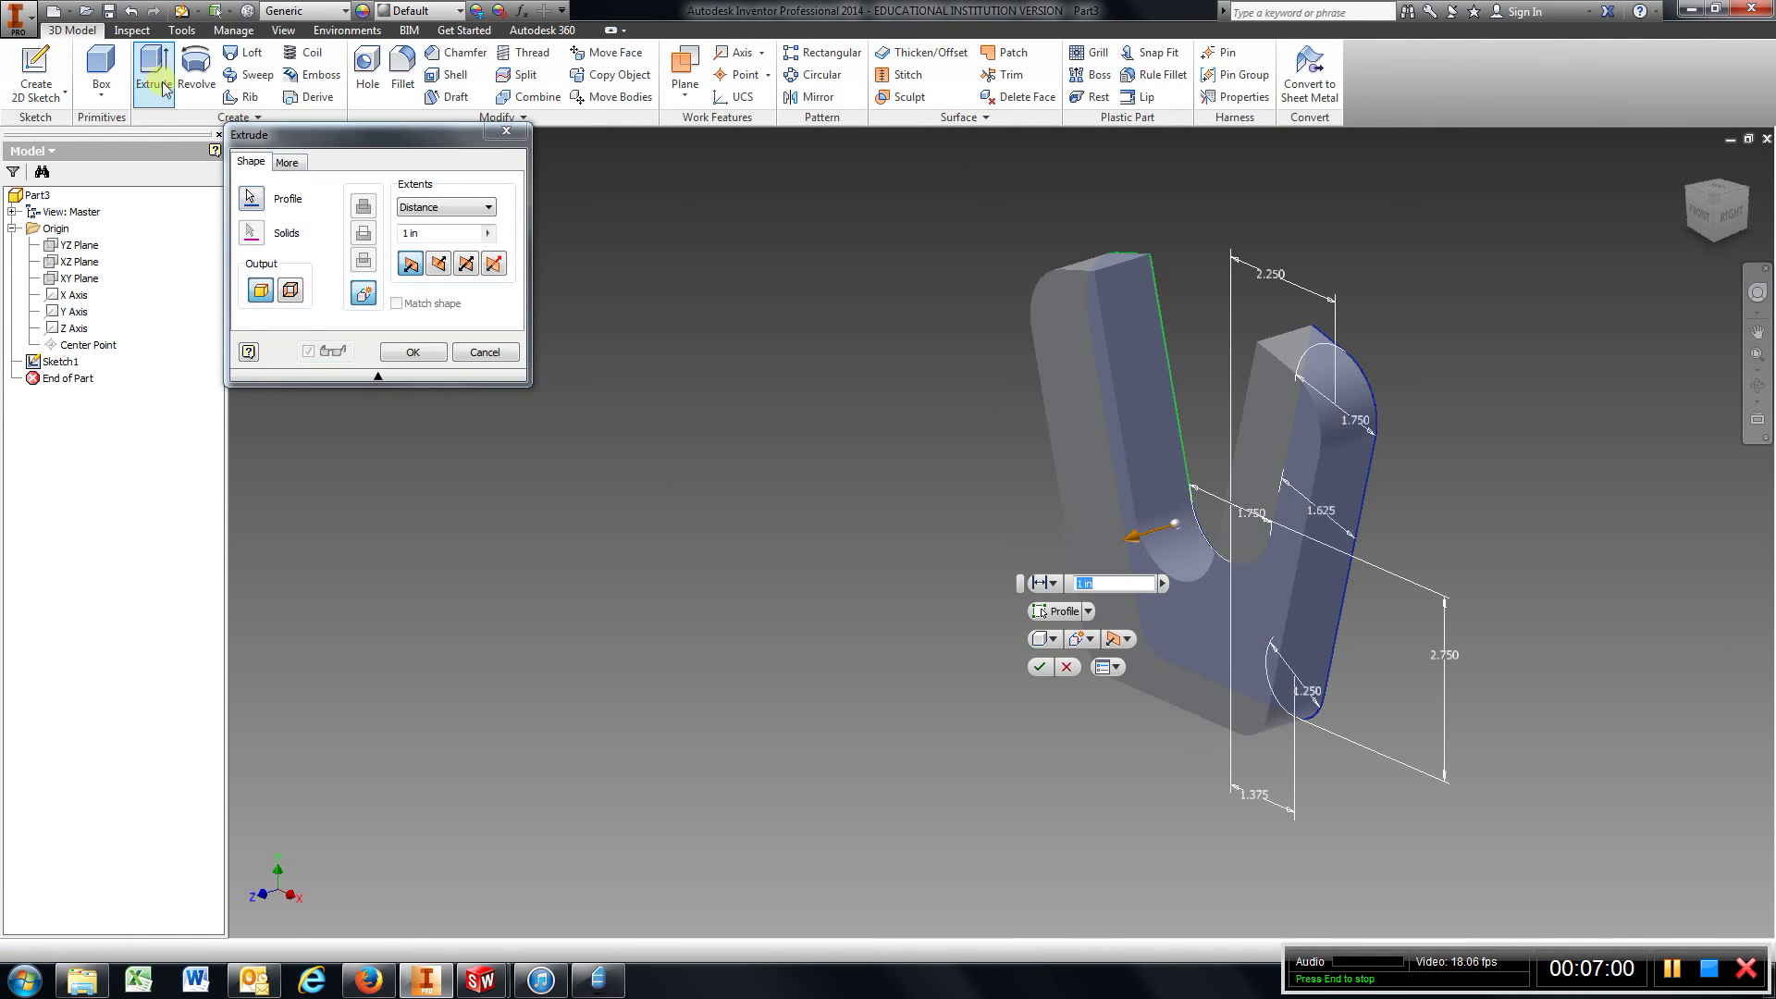
pyautogui.click(404, 235)
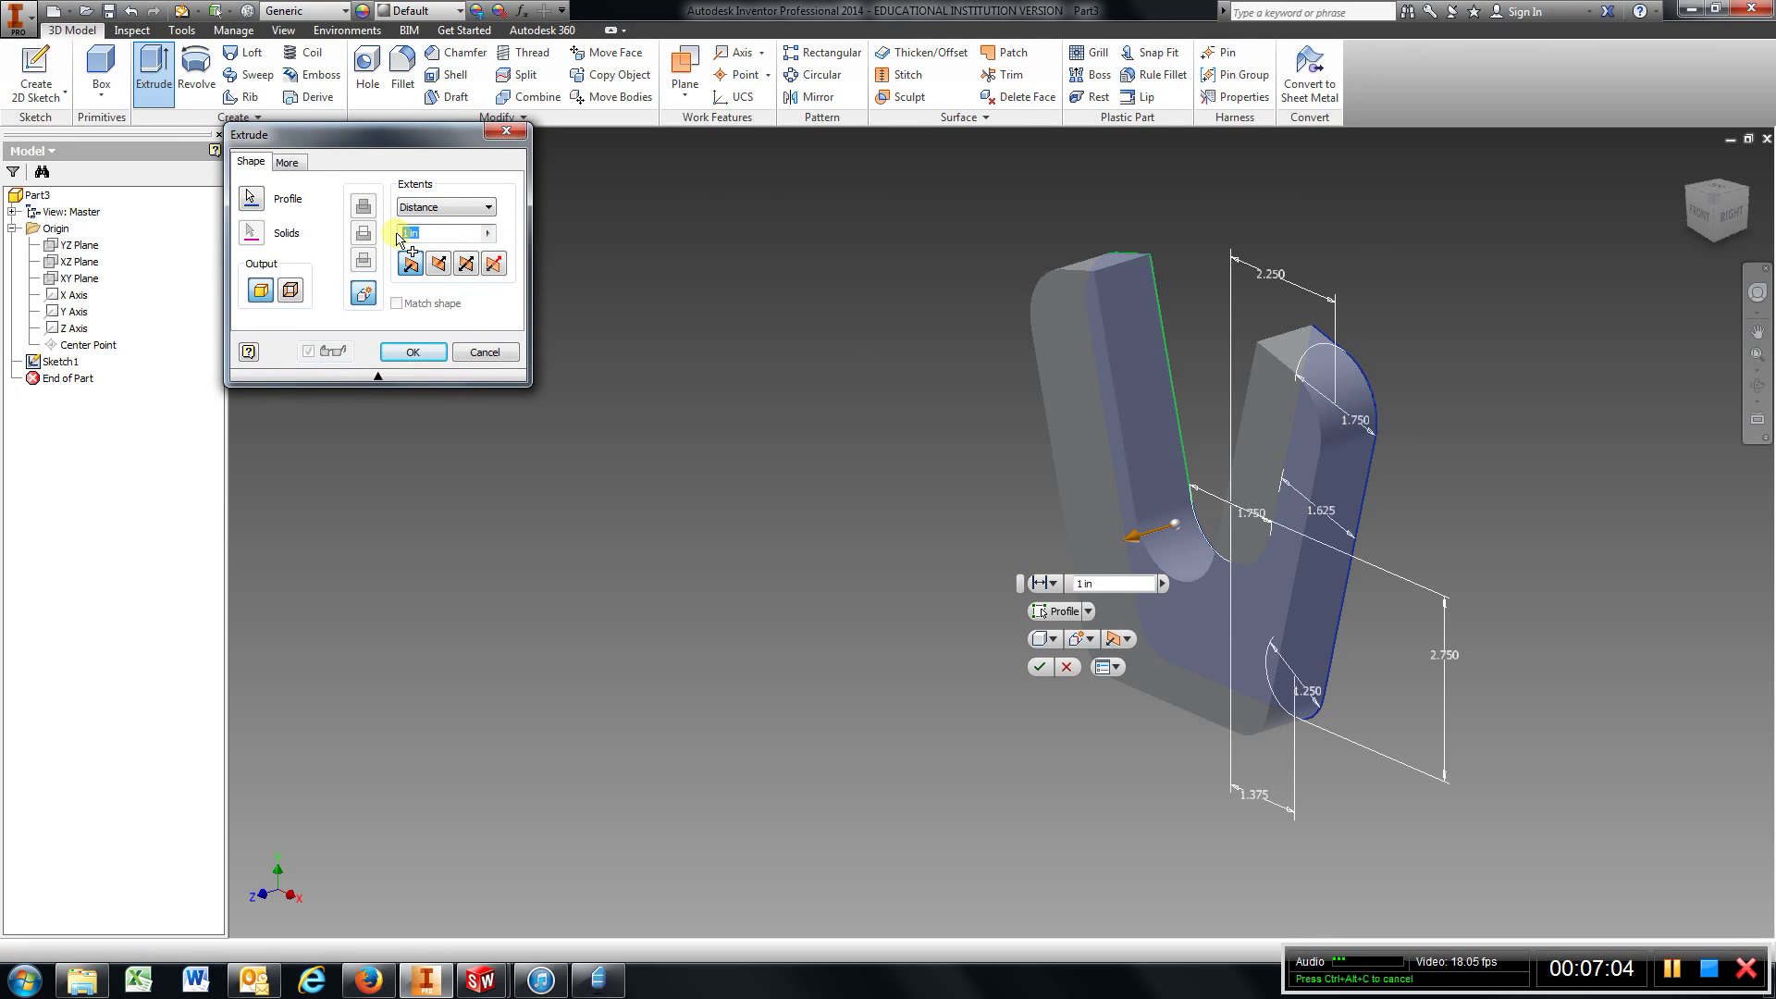
pyautogui.click(405, 351)
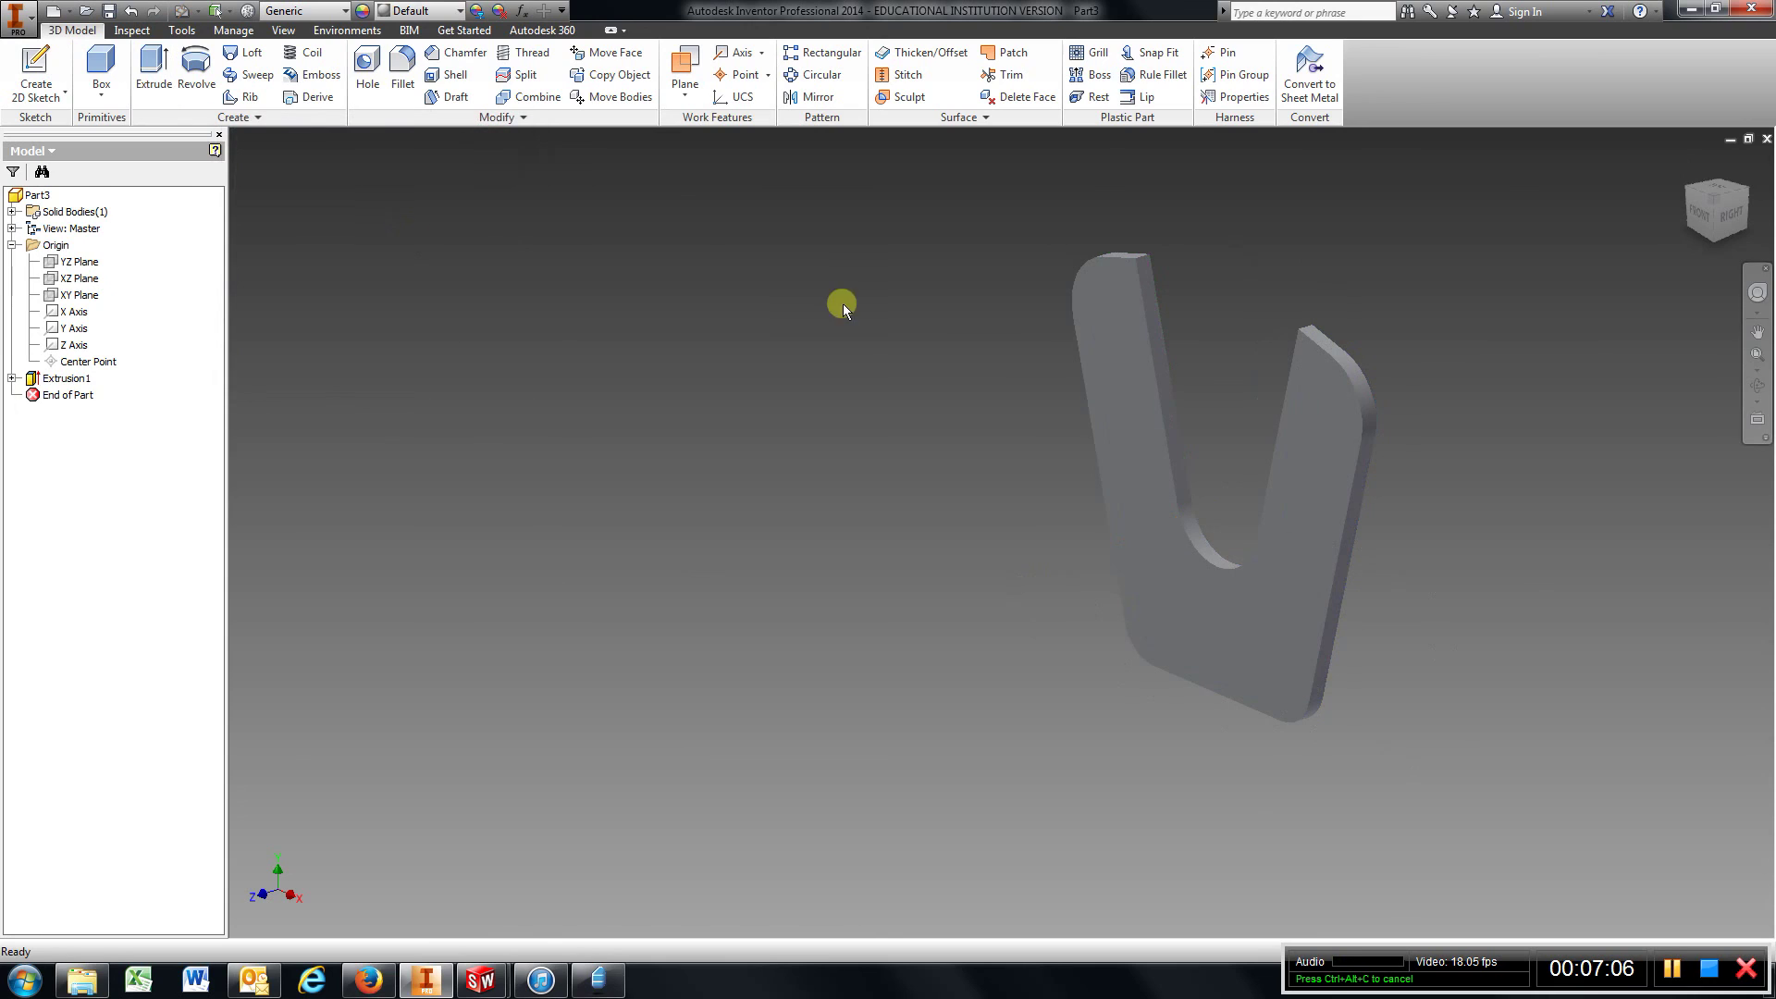
pyautogui.moveTo(1710, 217); pyautogui.dragTo(243, 194)
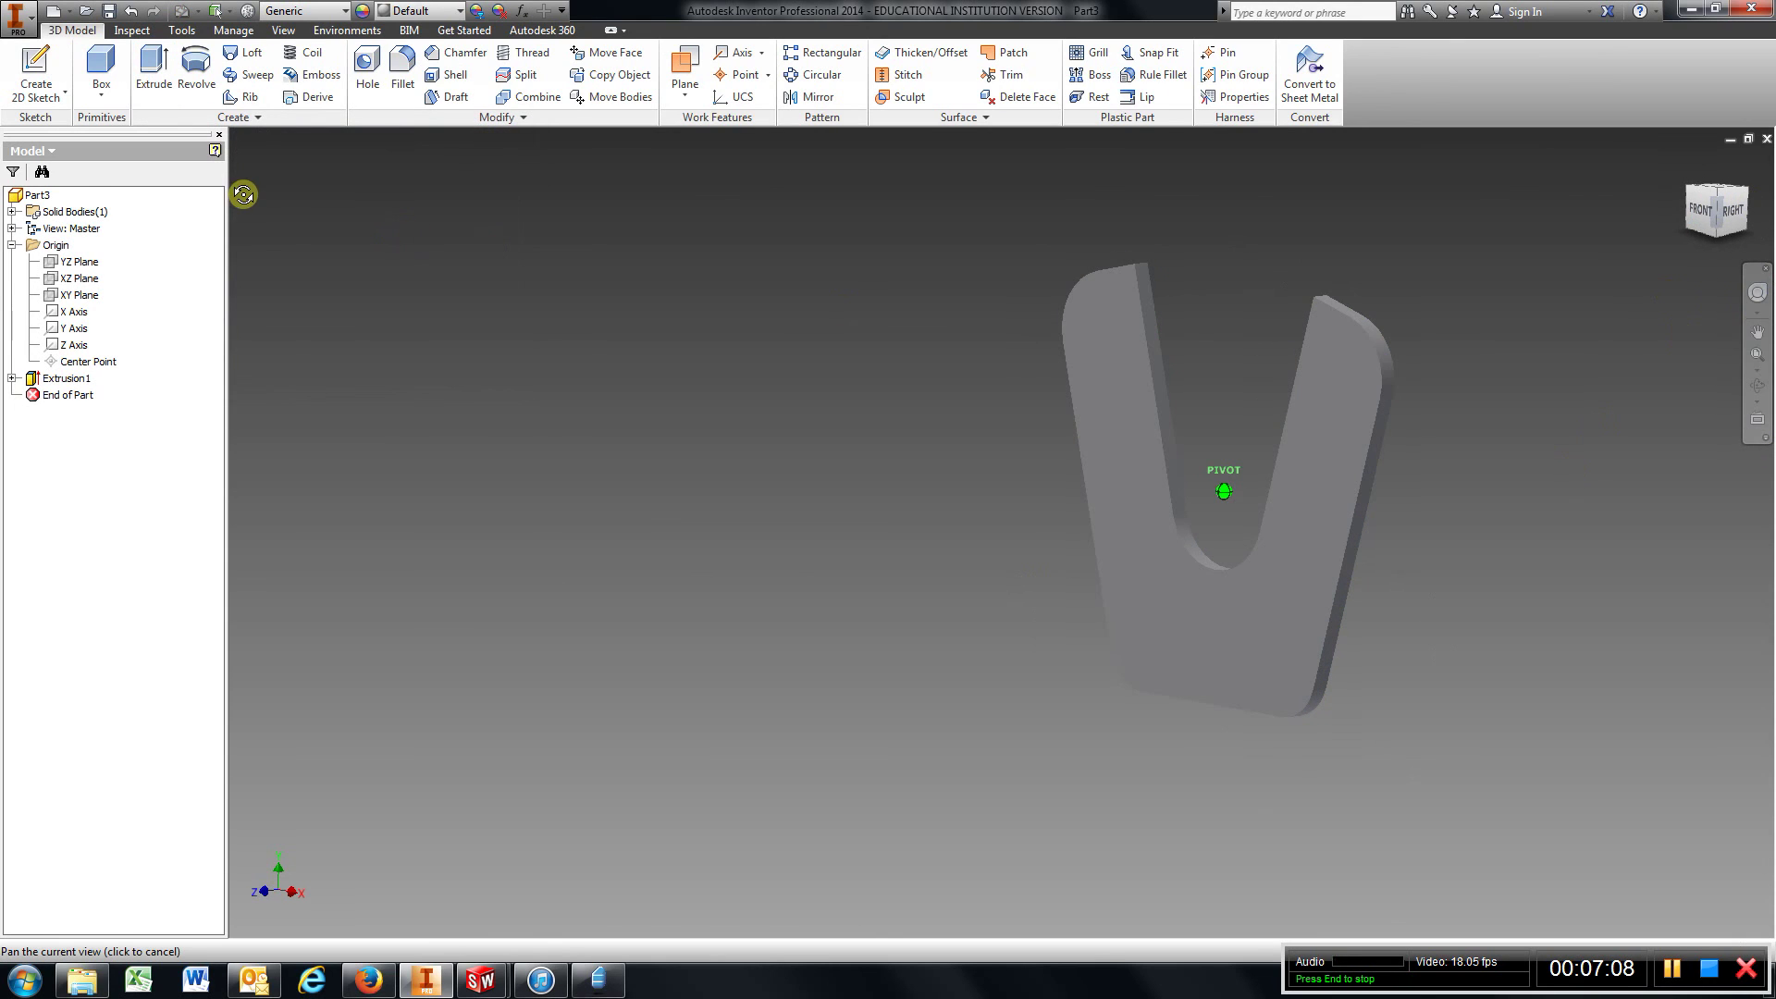